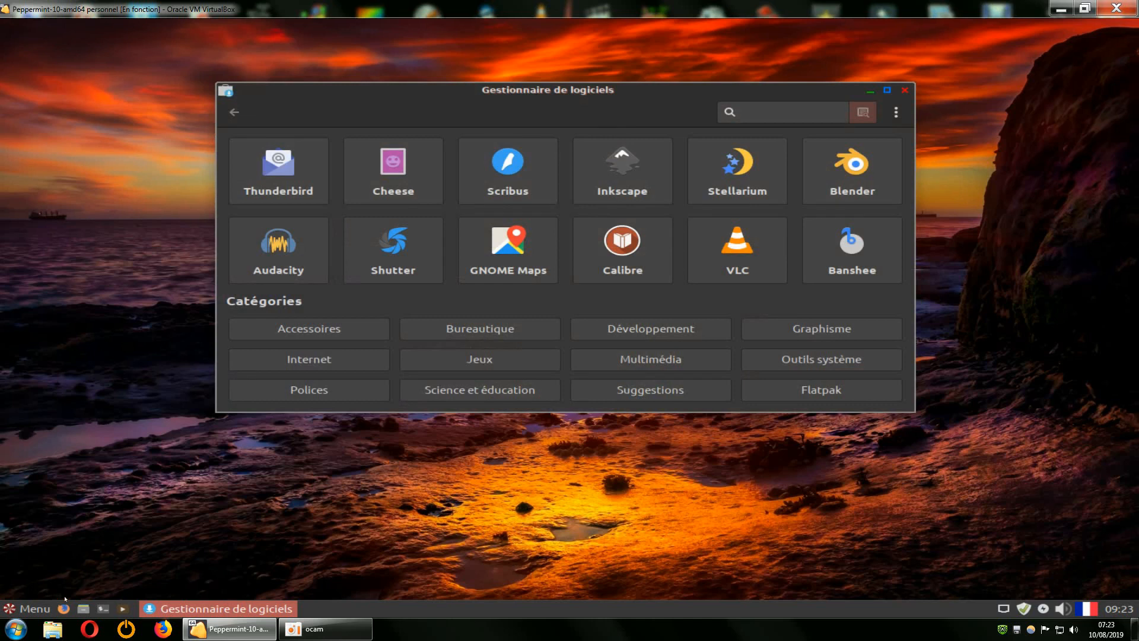
Close the Software Manager window.
{"action": "left_click", "coordinate": [30, 608]}
{"action": "mouse_move", "coordinate": [73, 464]}
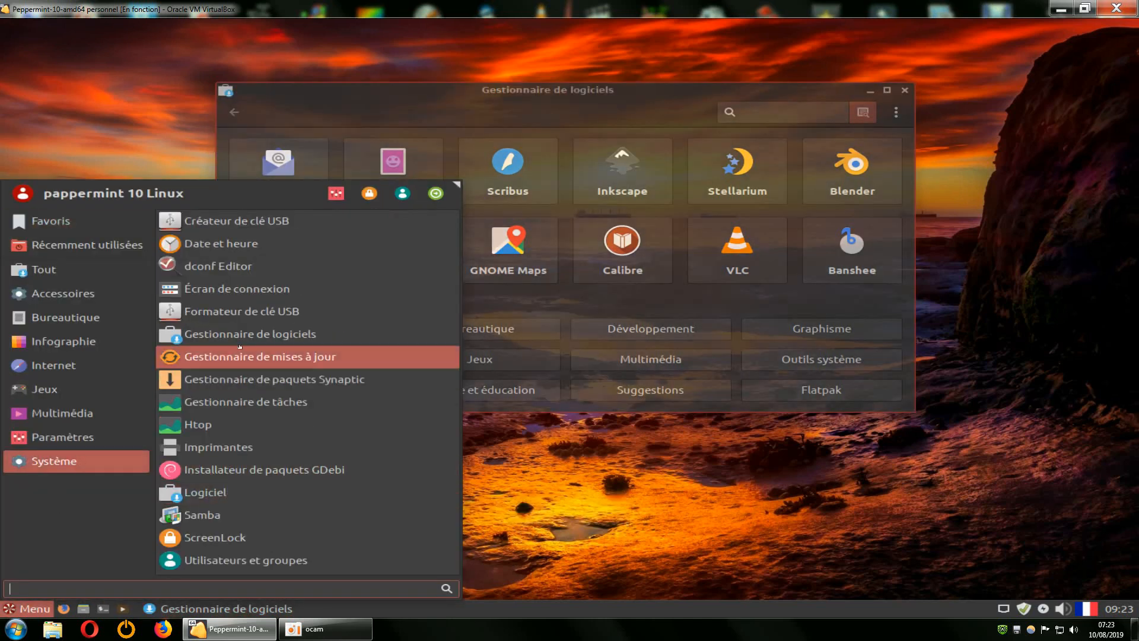
{"action": "left_click", "coordinate": [220, 356]}
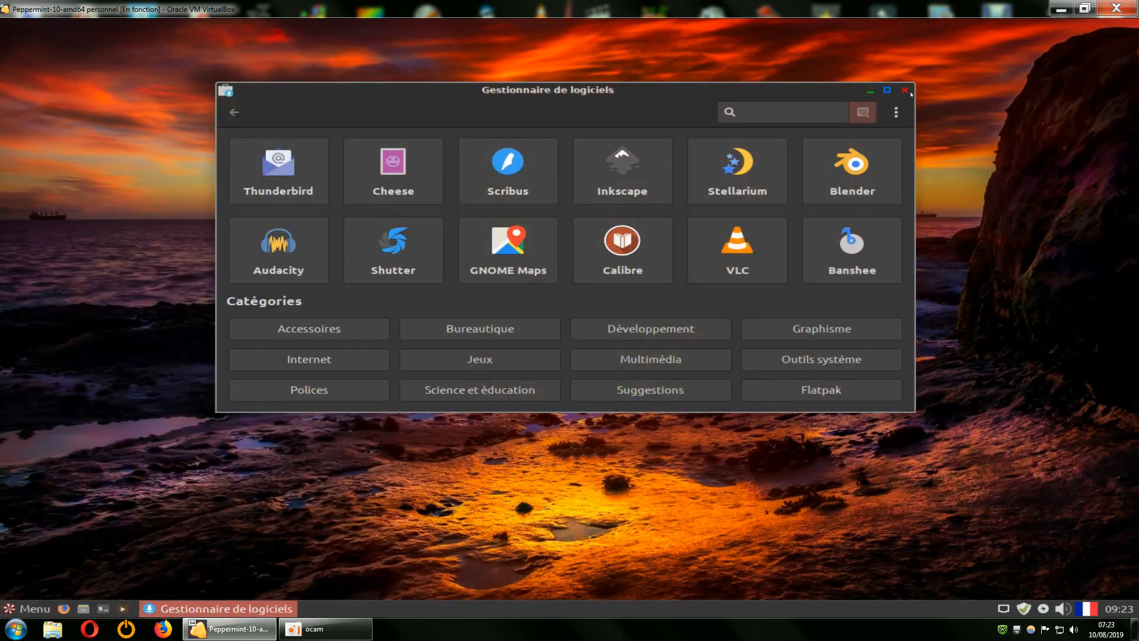
{"action": "left_click", "coordinate": [906, 90]}
Show the application menu's Paramètres category to locate Gestionnaire de logiciels.
{"action": "left_click", "coordinate": [36, 609]}
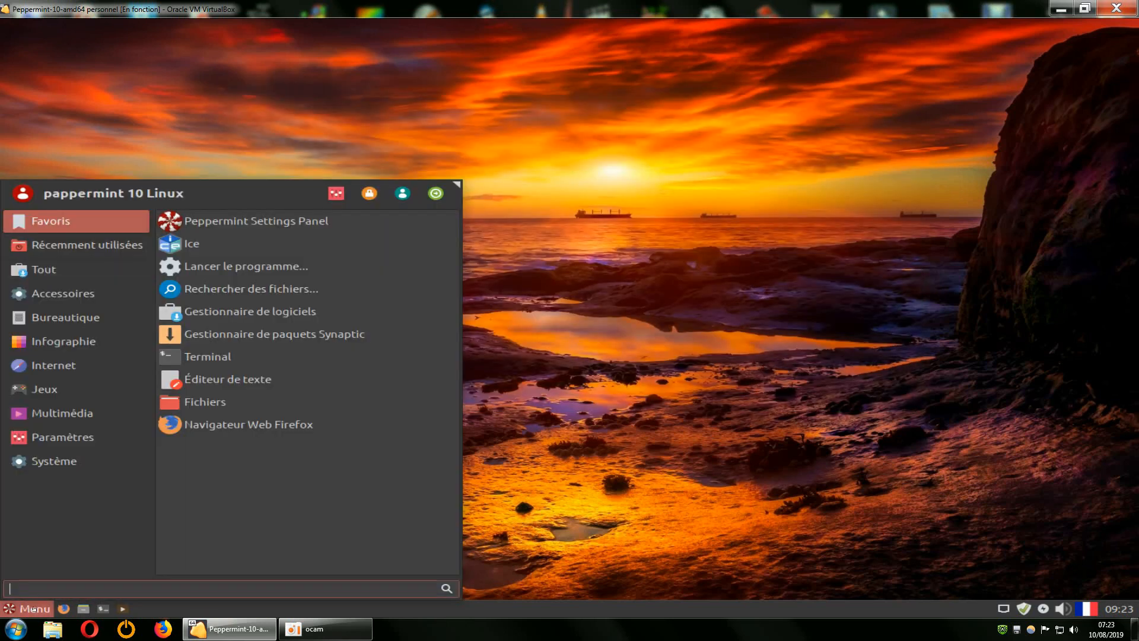
{"action": "left_click", "coordinate": [52, 460]}
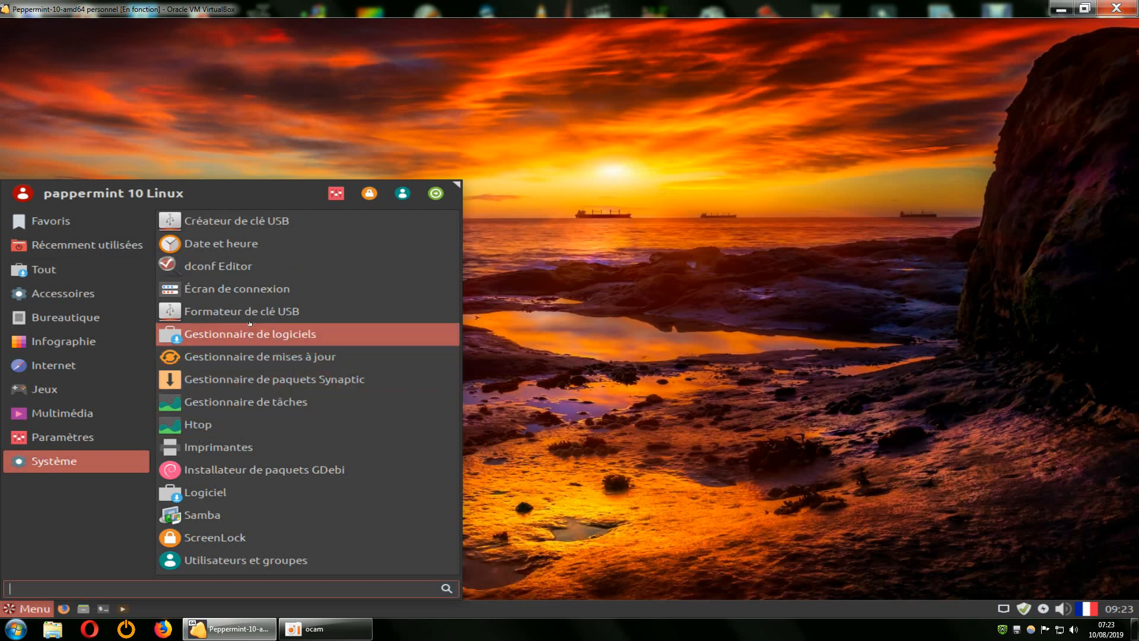
{"action": "left_click", "coordinate": [55, 438]}
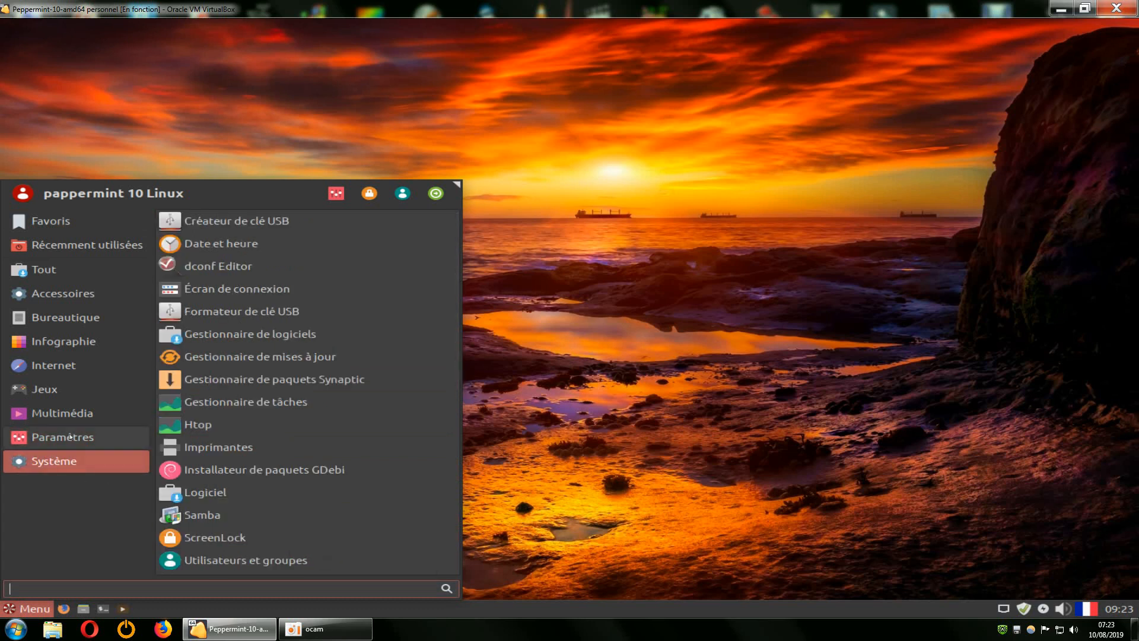
{"action": "mouse_move", "coordinate": [59, 461]}
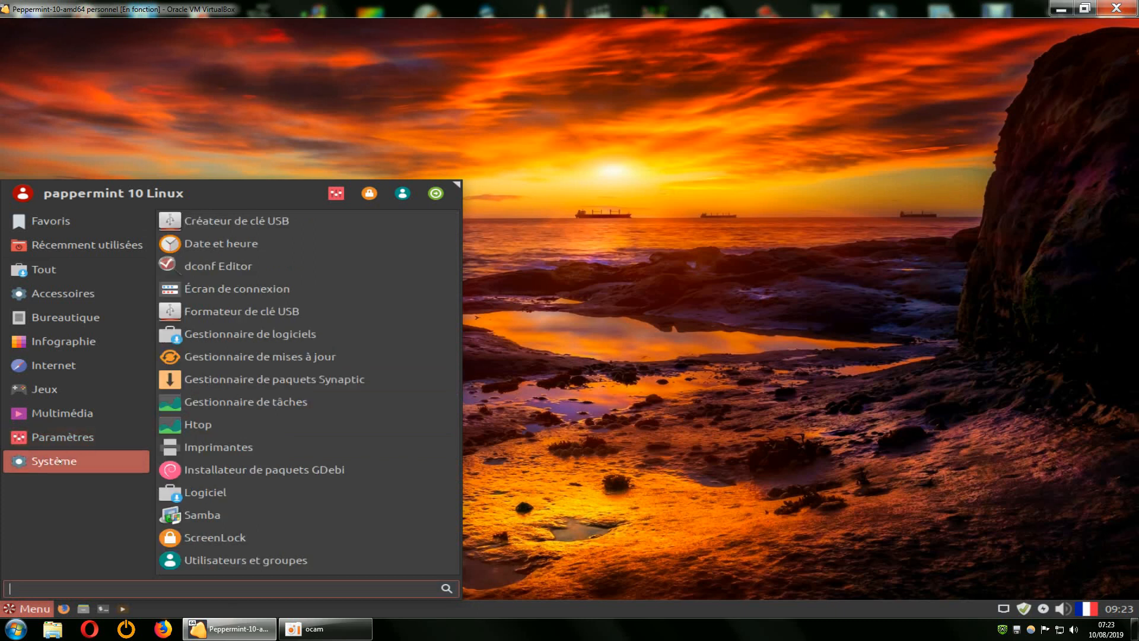
{"action": "mouse_move", "coordinate": [69, 439]}
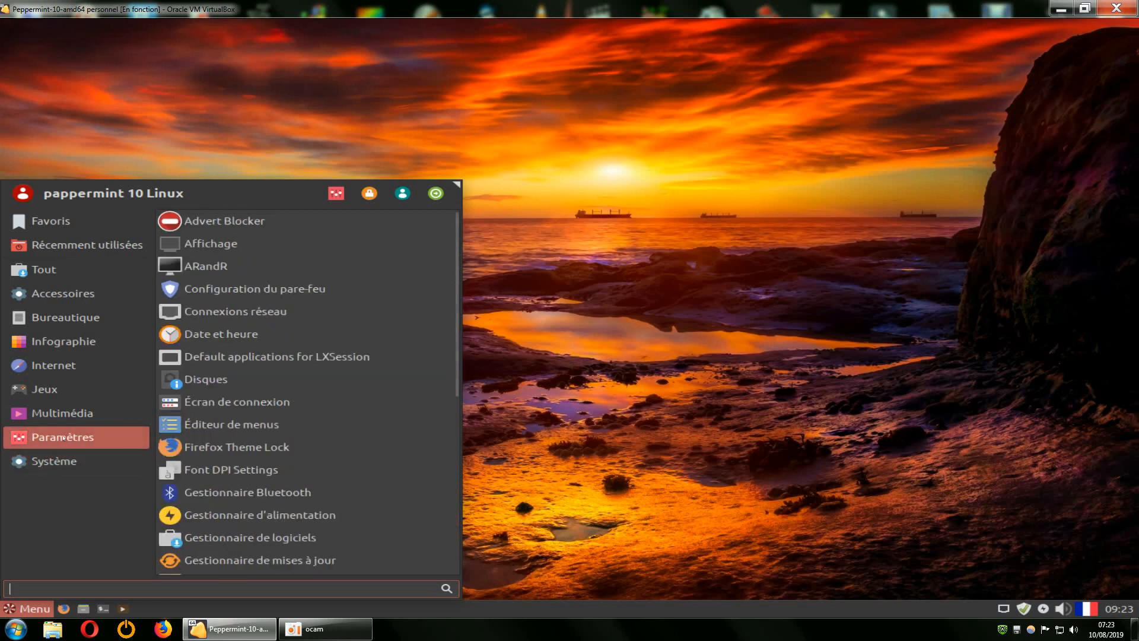
Open the Modifier l'application... editor for the Gestionnaire de logiciels menu entry.
{"action": "right_click", "coordinate": [236, 538]}
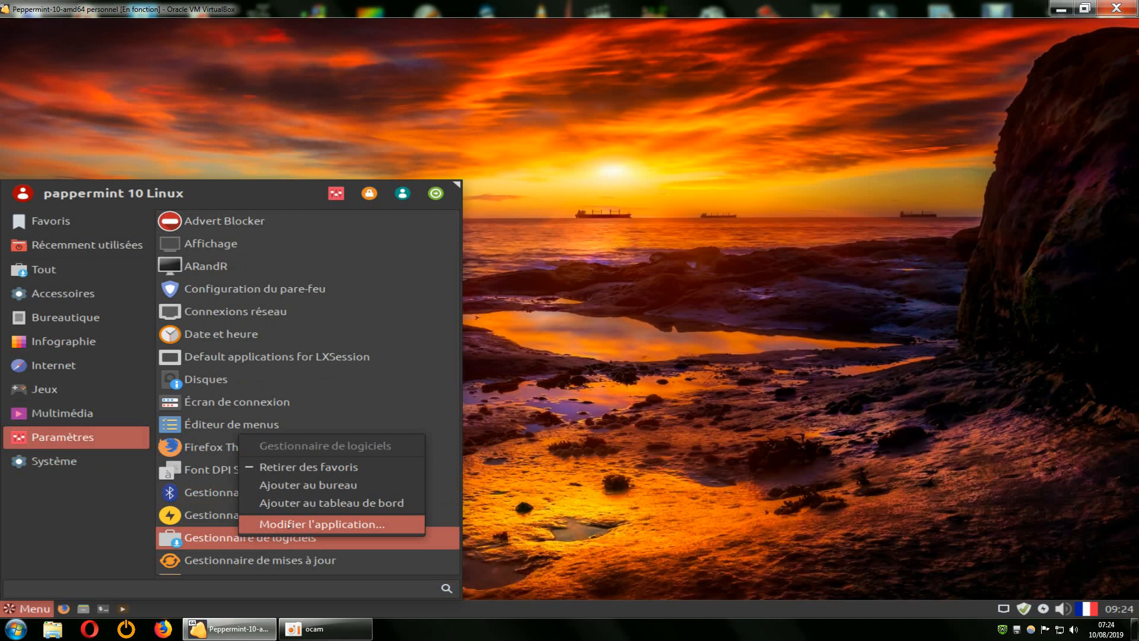
{"action": "left_click", "coordinate": [289, 525]}
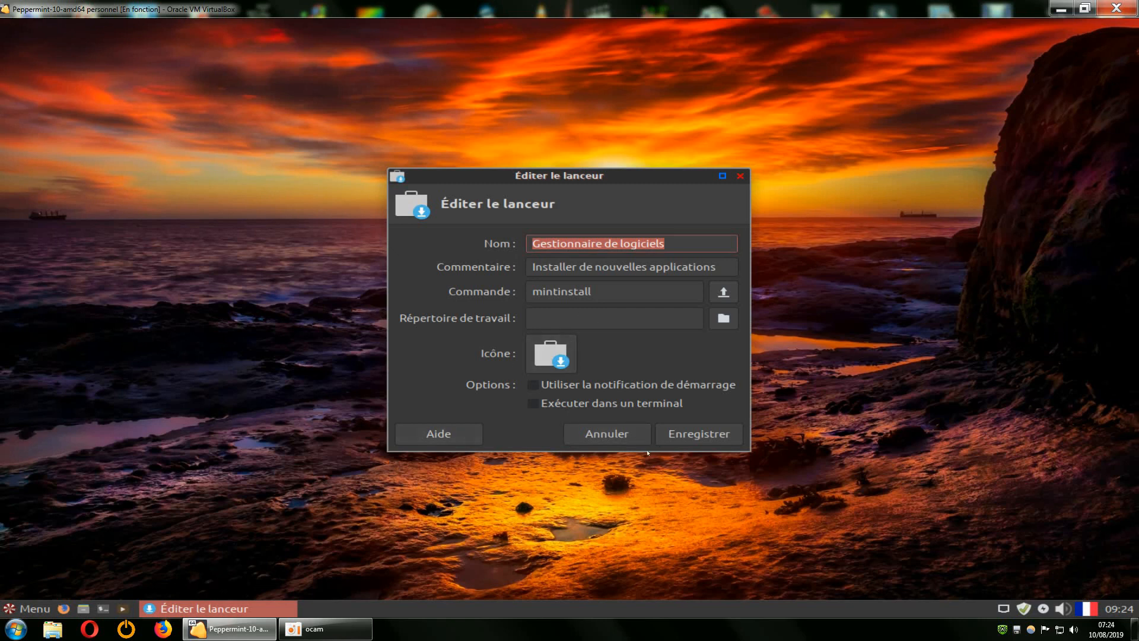
Close the launcher editor without saving and relaunch Gestionnaire de logiciels.
{"action": "left_click", "coordinate": [740, 176]}
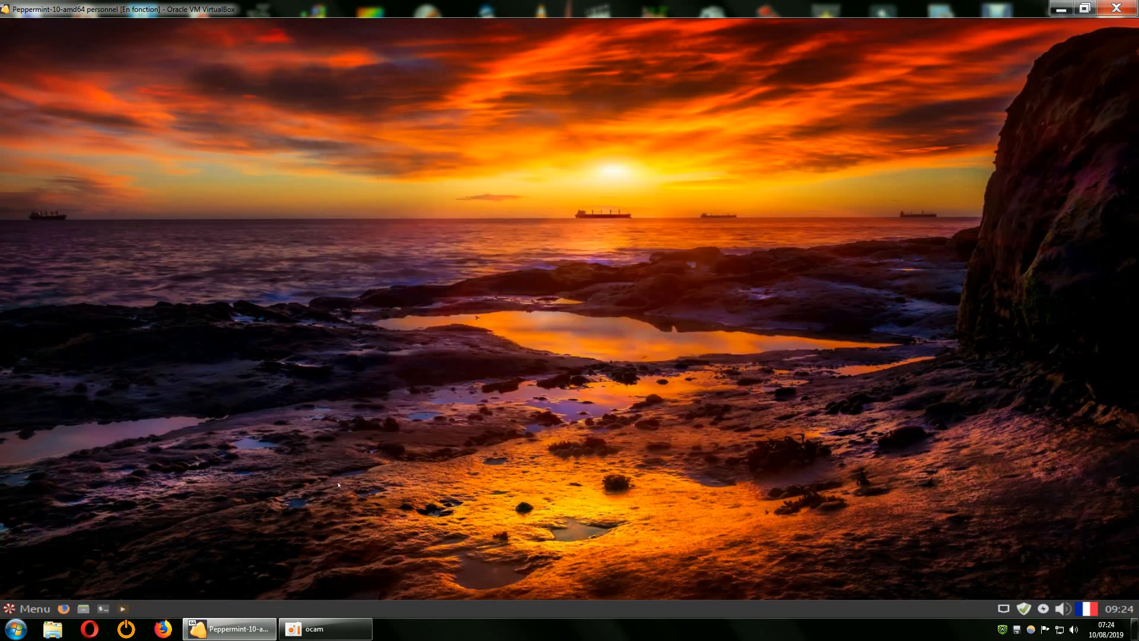
{"action": "left_click", "coordinate": [41, 603]}
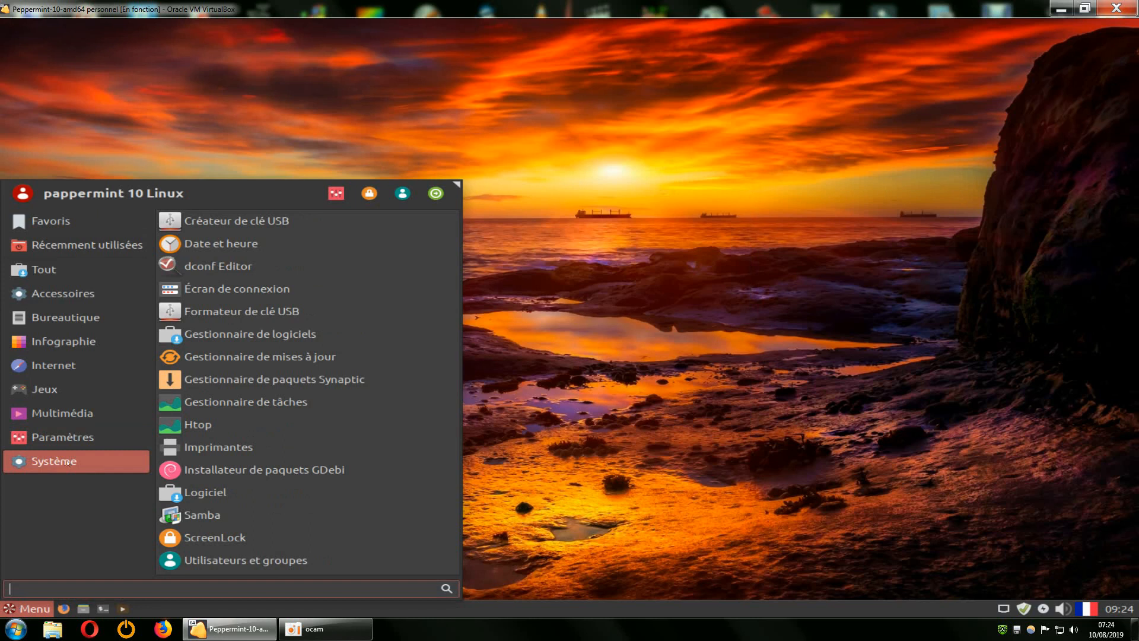
{"action": "left_click", "coordinate": [248, 342]}
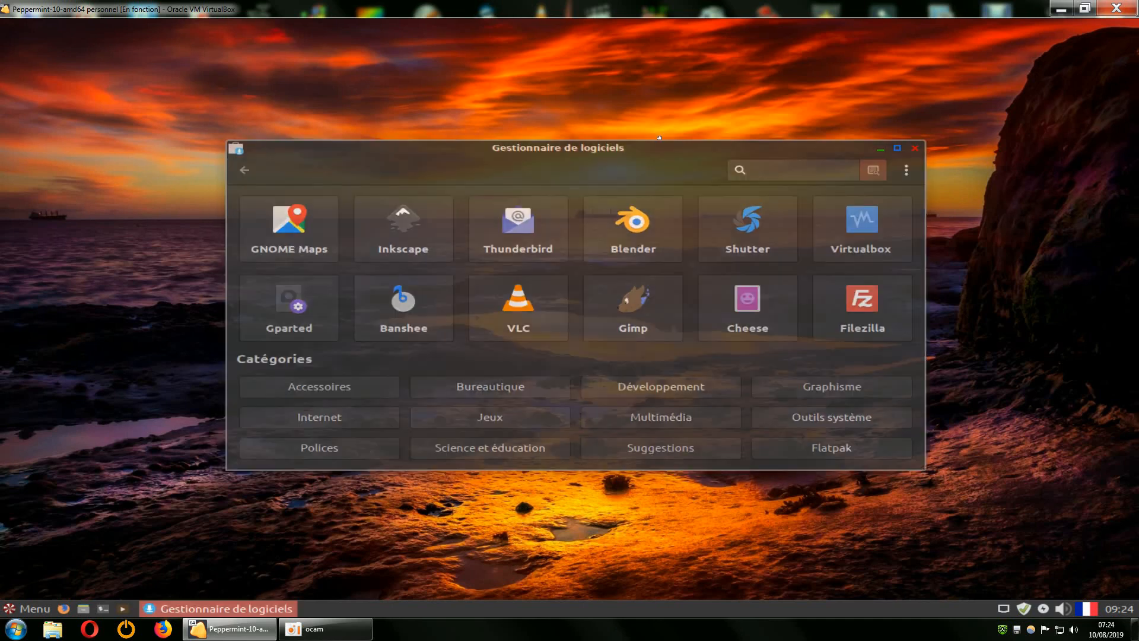
Launch the Logiciel software store from Menu > Système.
{"action": "left_click", "coordinate": [27, 608]}
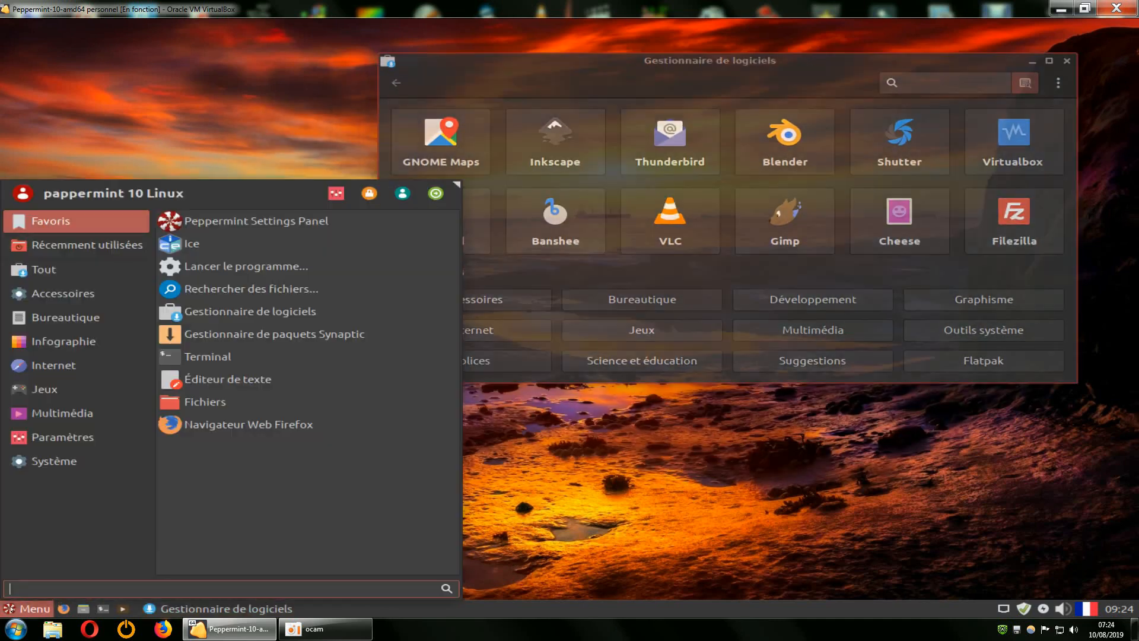
{"action": "left_click", "coordinate": [60, 461]}
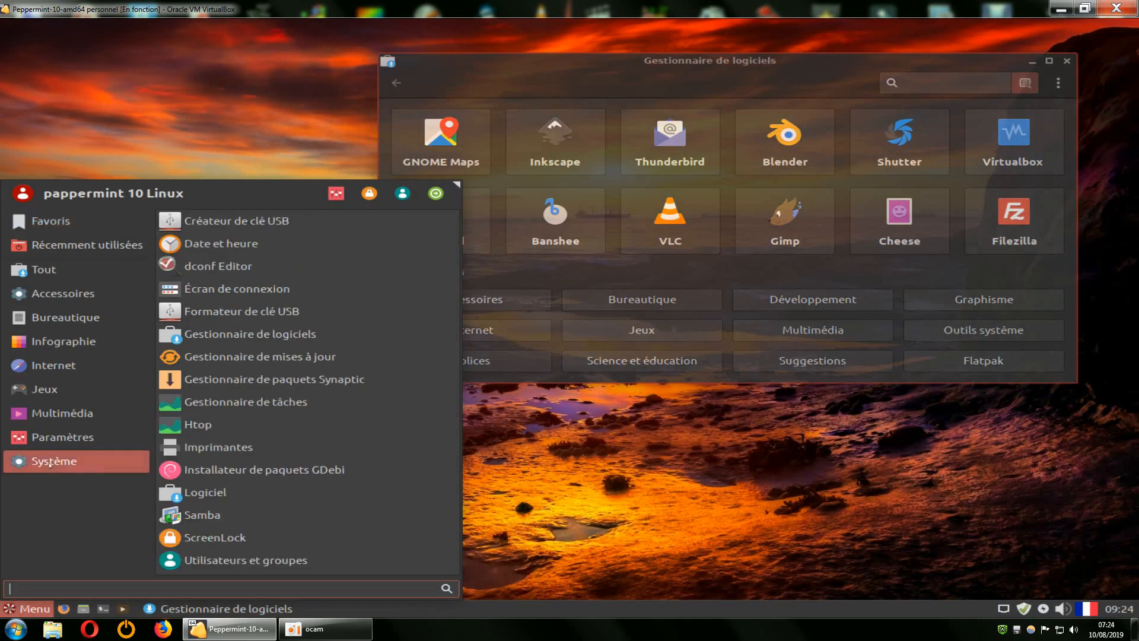
{"action": "left_click", "coordinate": [196, 493]}
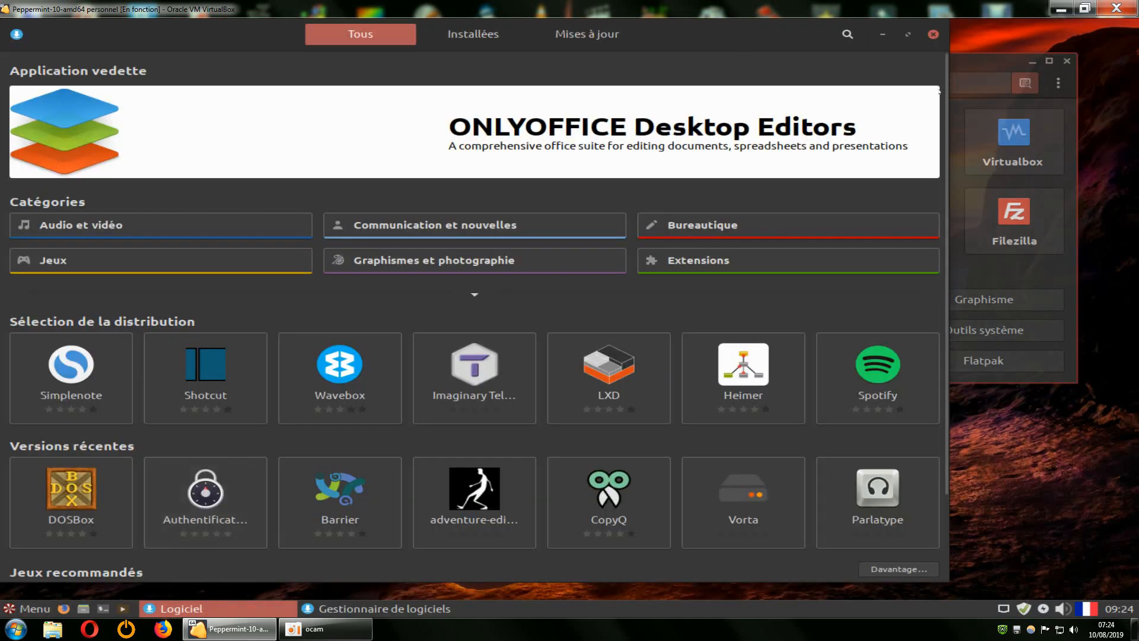
Narrow and lower the Logiciel window, and shift the Software Manager window left beside it.
{"action": "left_click_drag", "start_coordinate": [941, 86], "coordinate": [666, 83]}
{"action": "left_click_drag", "start_coordinate": [524, 22], "coordinate": [615, 163]}
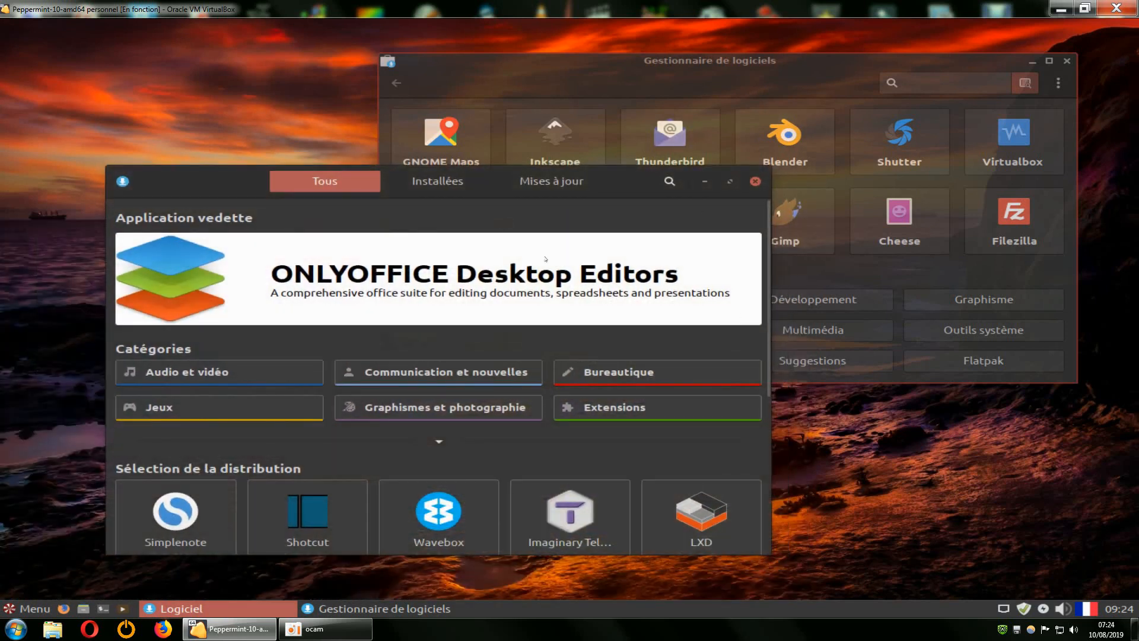
{"action": "left_click_drag", "start_coordinate": [816, 60], "coordinate": [802, 42]}
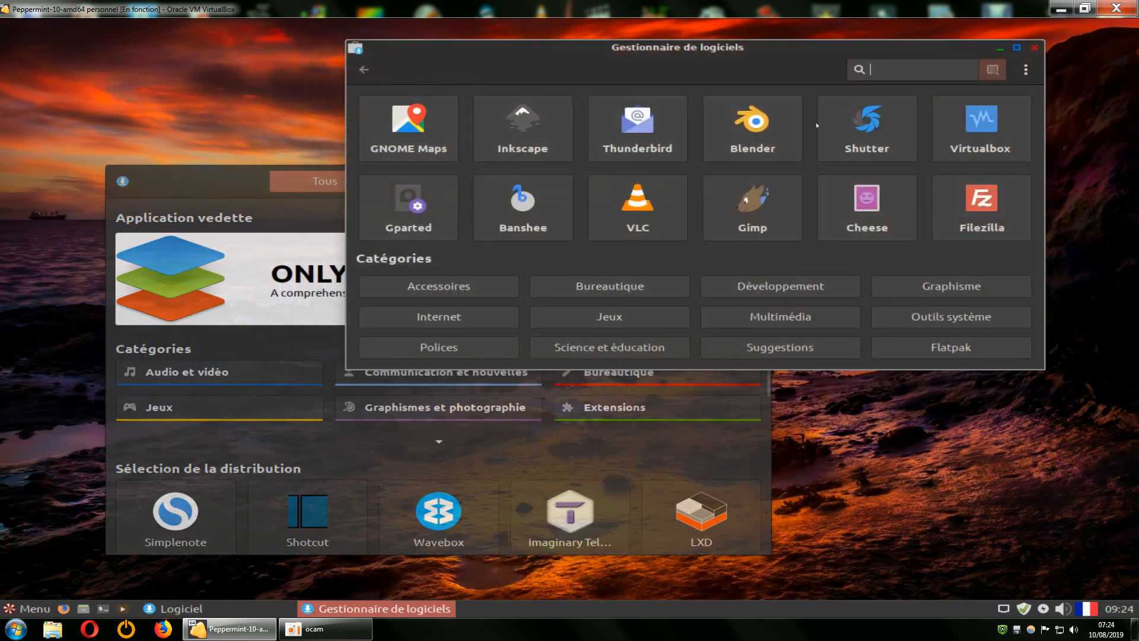
Check the Software Manager's ⋮ options list, then quit Gestionnaire de logiciels.
{"action": "left_click", "coordinate": [1025, 69]}
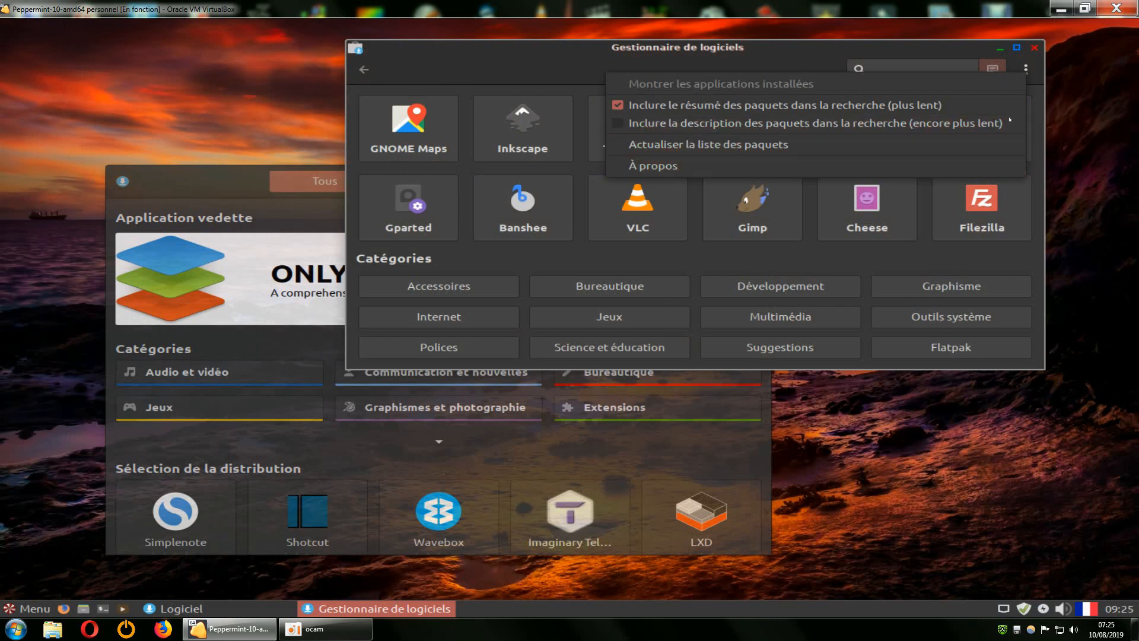
{"action": "left_click", "coordinate": [794, 51]}
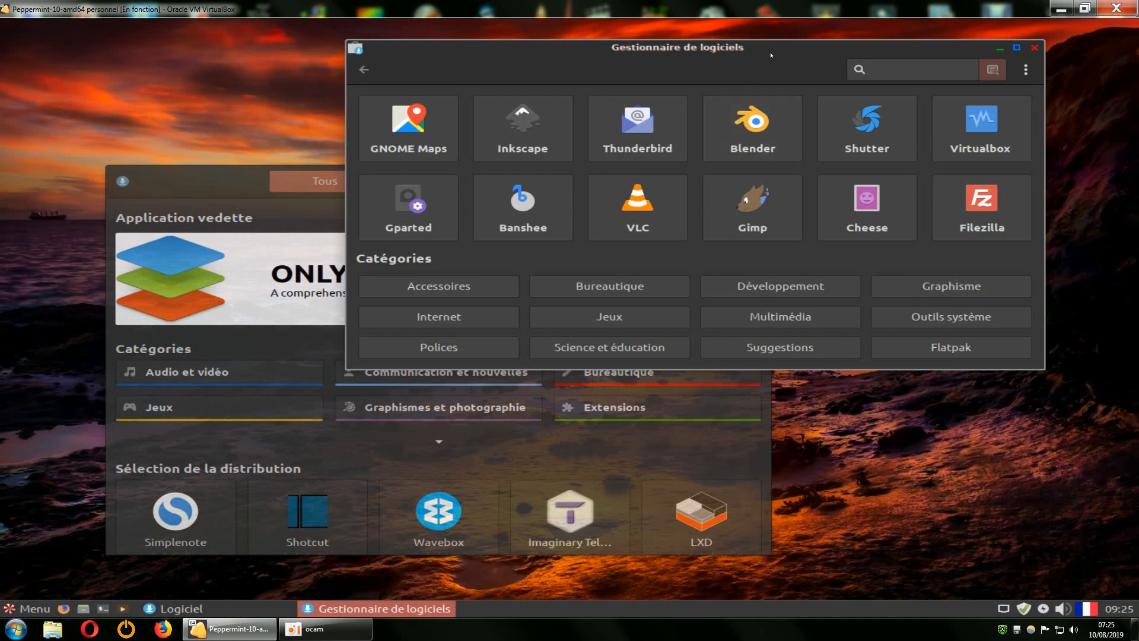
{"action": "left_click_drag", "start_coordinate": [768, 51], "coordinate": [771, 48]}
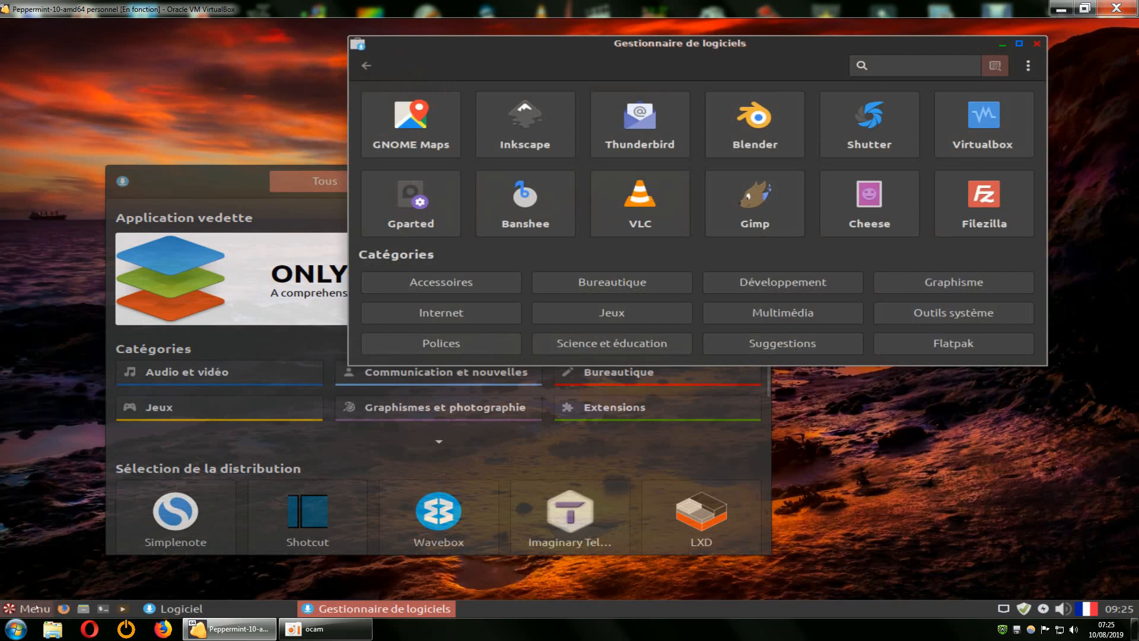
{"action": "left_click", "coordinate": [26, 608]}
{"action": "mouse_move", "coordinate": [70, 326]}
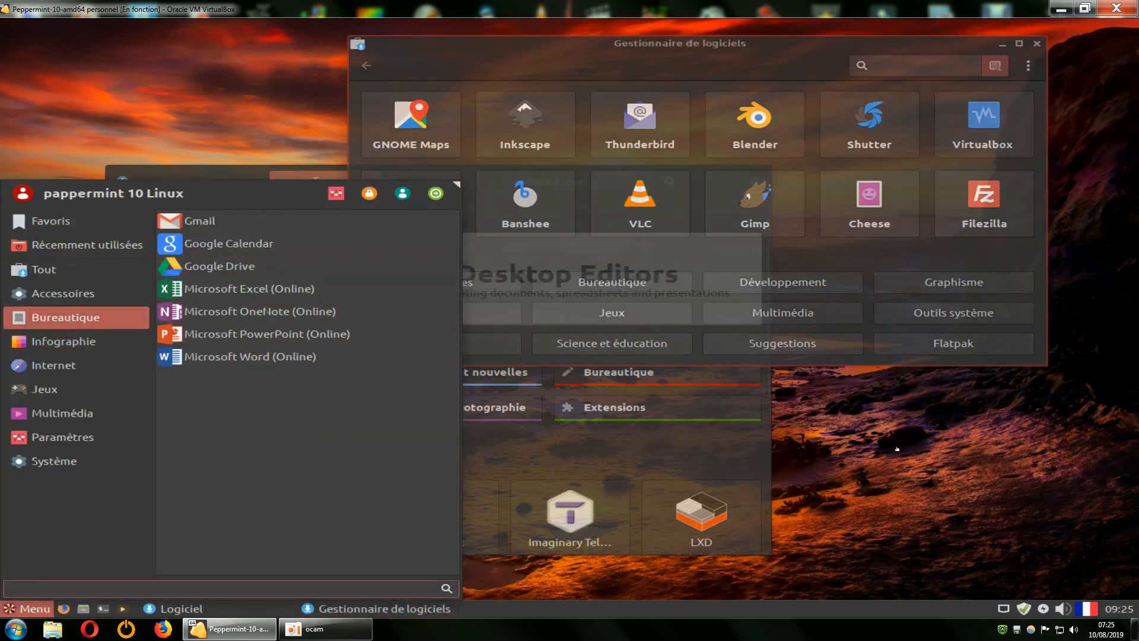
{"action": "left_click", "coordinate": [920, 298]}
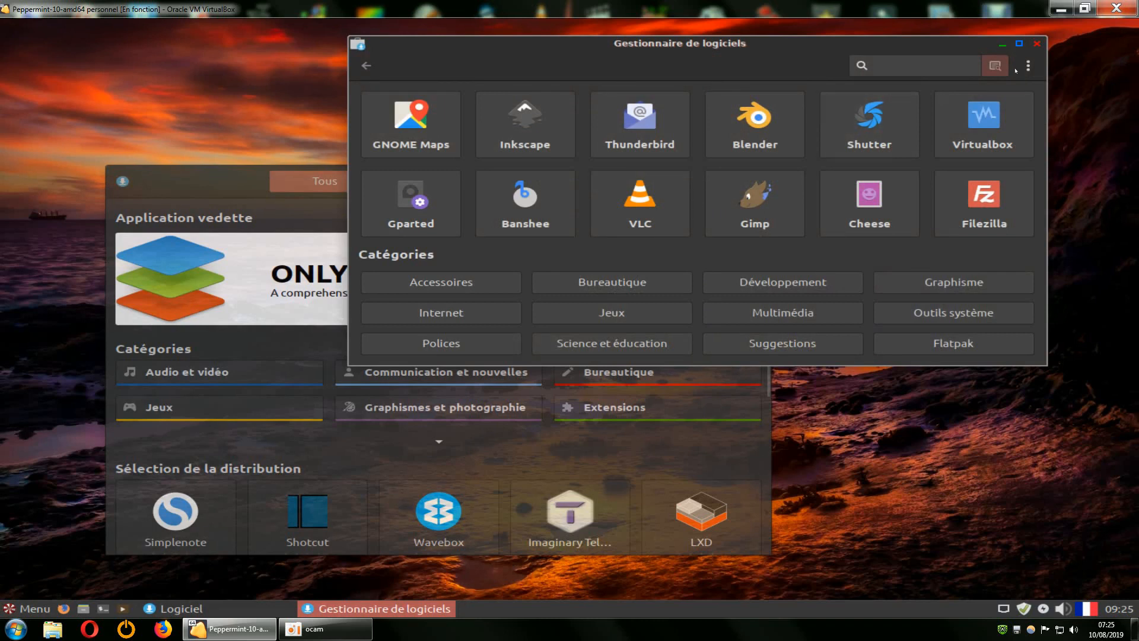
{"action": "left_click", "coordinate": [1028, 66]}
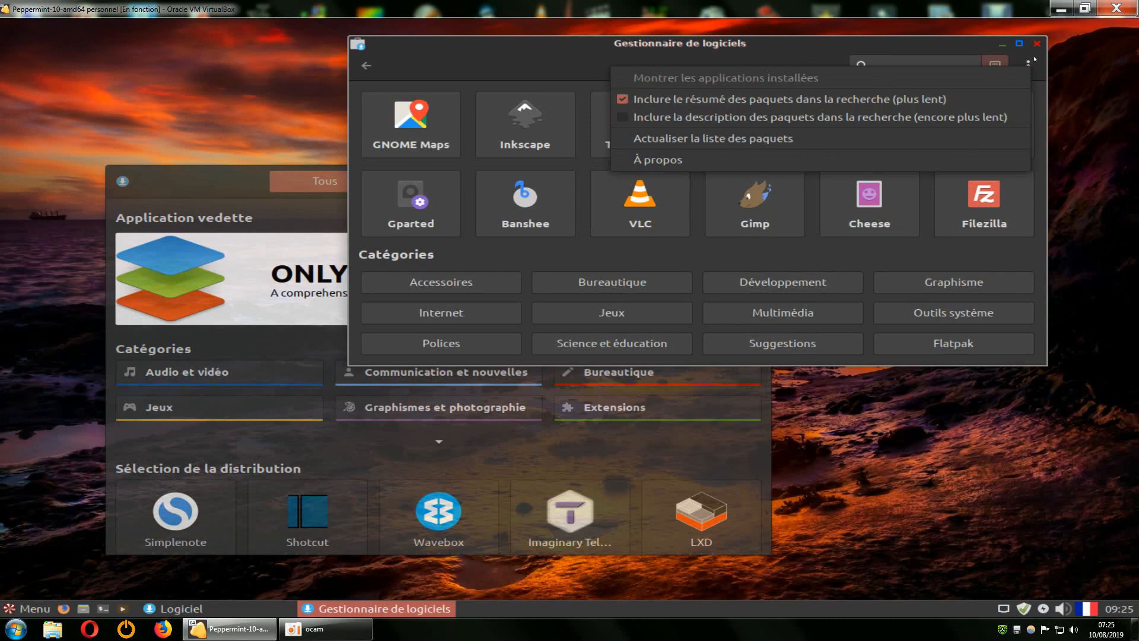
{"action": "left_click", "coordinate": [1029, 65]}
{"action": "left_click", "coordinate": [1036, 44]}
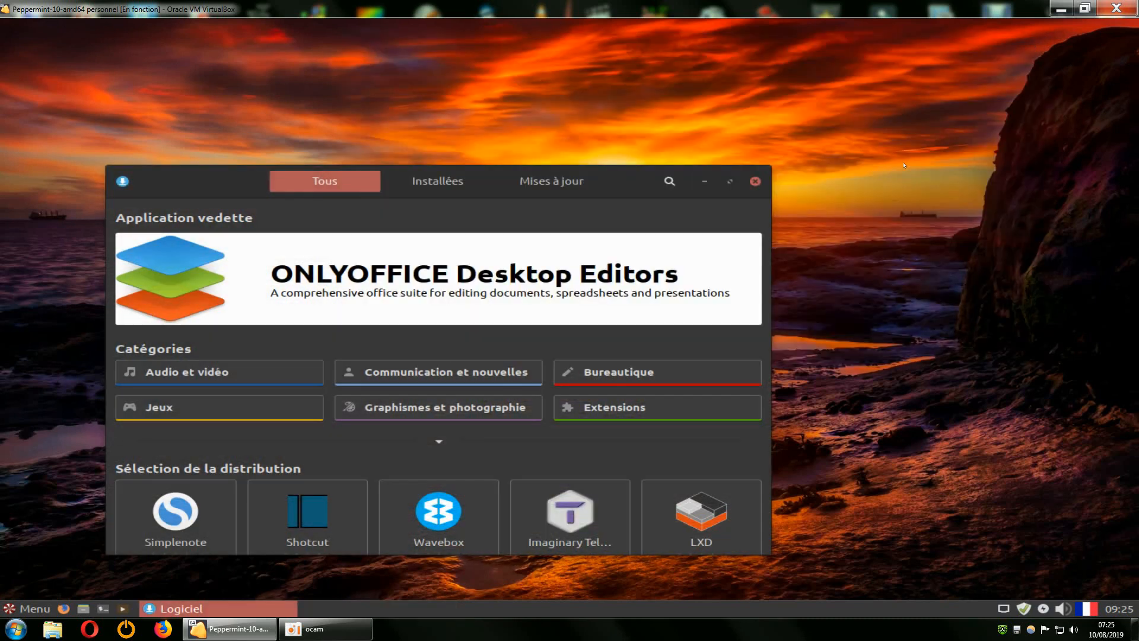
Switch Logiciel to the Installées tab and move and enlarge its window.
{"action": "left_click", "coordinate": [440, 181]}
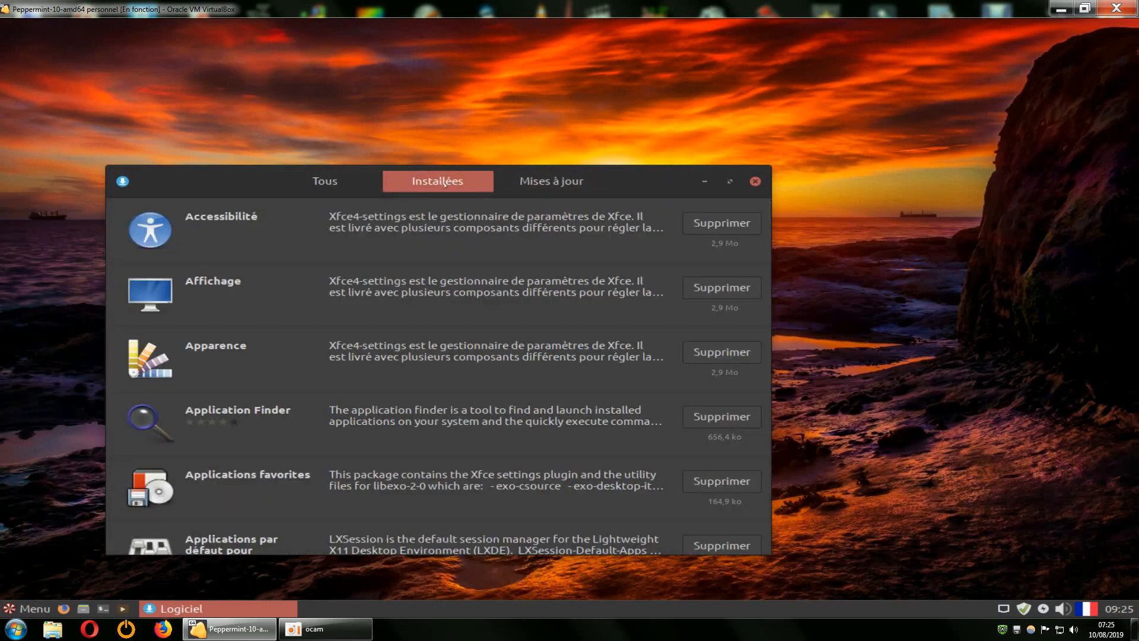
{"action": "left_click_drag", "start_coordinate": [638, 178], "coordinate": [617, 35]}
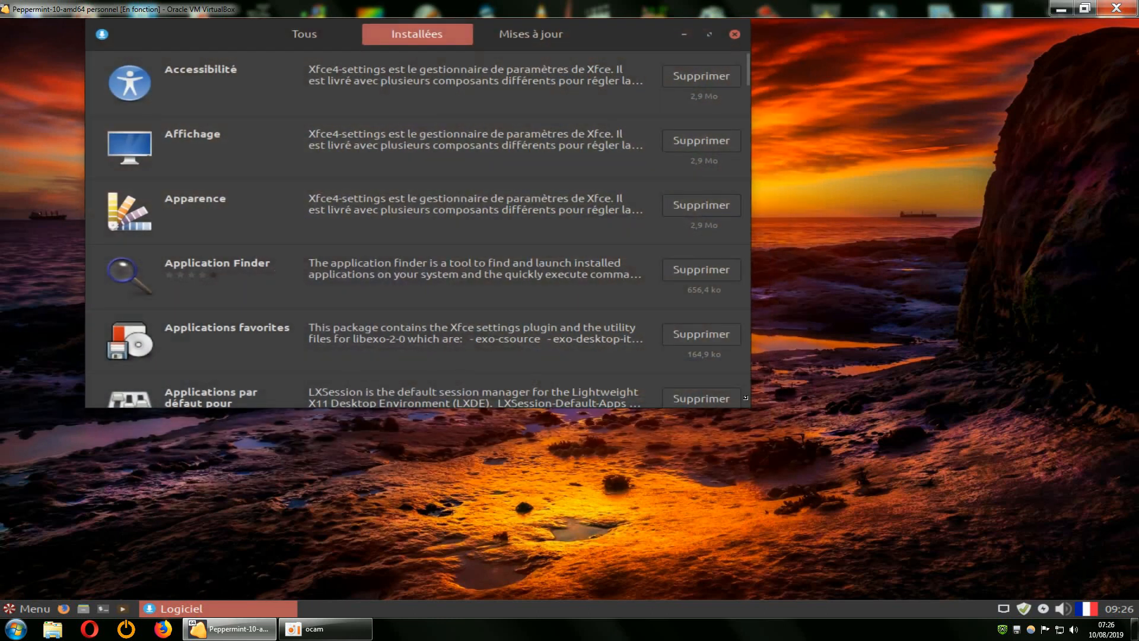
{"action": "left_click_drag", "start_coordinate": [750, 407], "coordinate": [980, 598]}
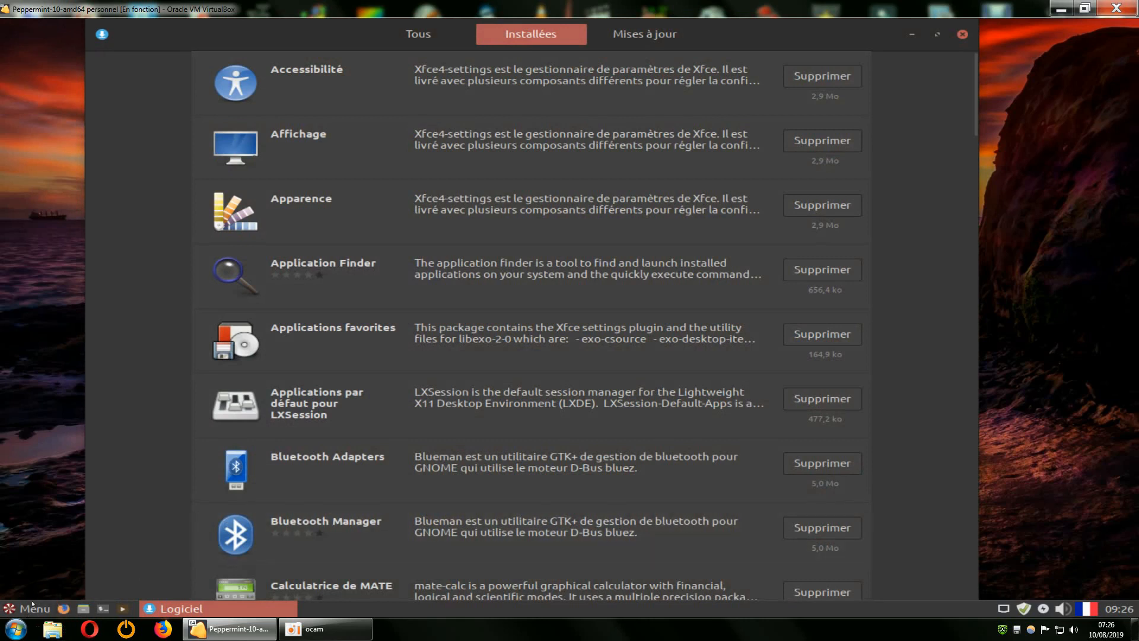
Browse the Paramètres and Système categories of the application menu.
{"action": "left_click", "coordinate": [24, 609]}
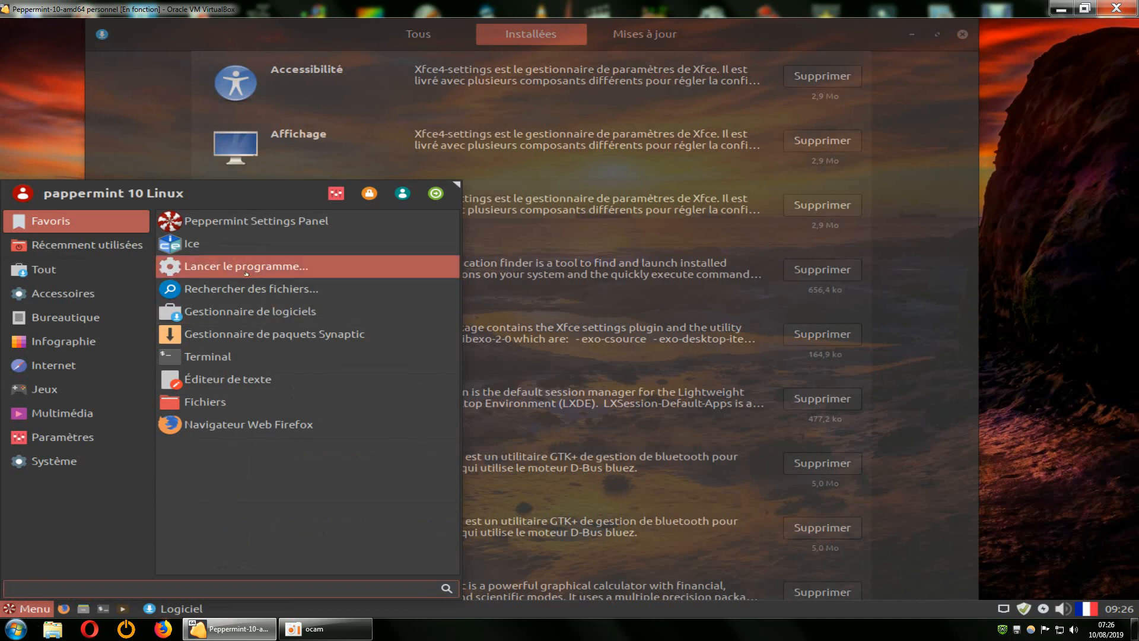
{"action": "left_click", "coordinate": [98, 442]}
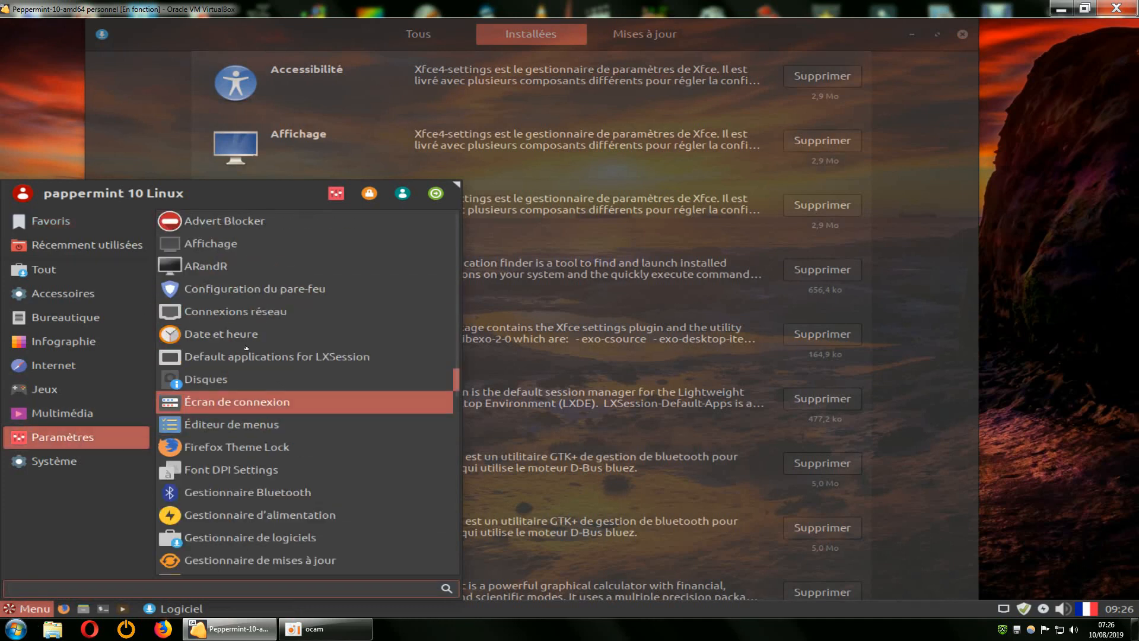
{"action": "left_click", "coordinate": [70, 460]}
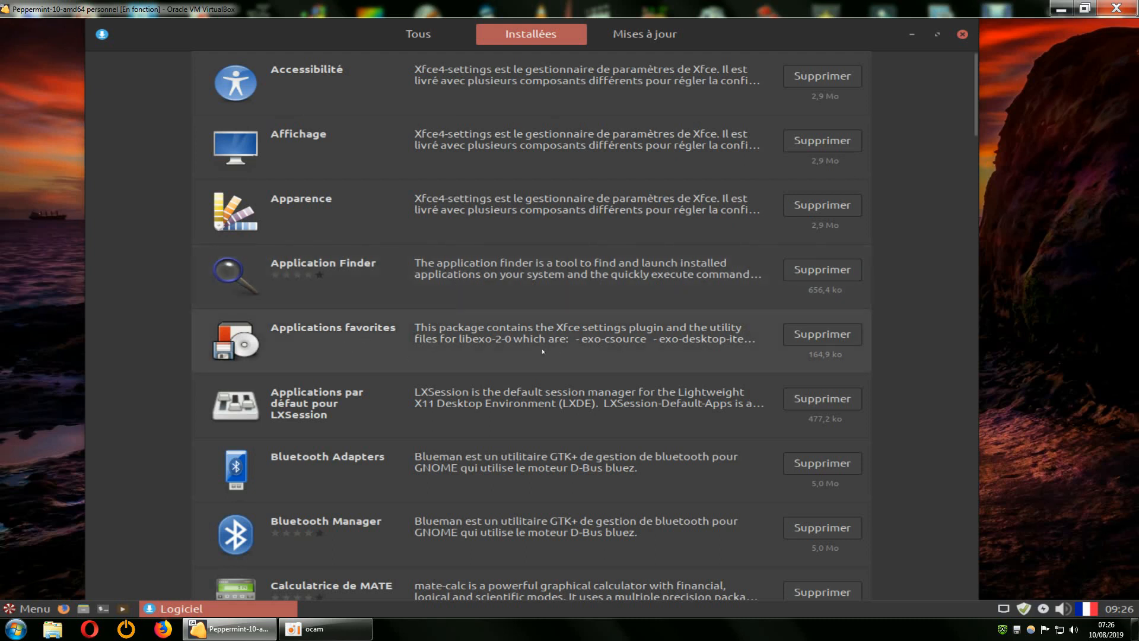
Remove Calculatrice de MATE, authorizing the removal with the account password.
{"action": "scroll", "coordinate": [542, 351], "scroll_direction": "down", "scroll_amount": 3}
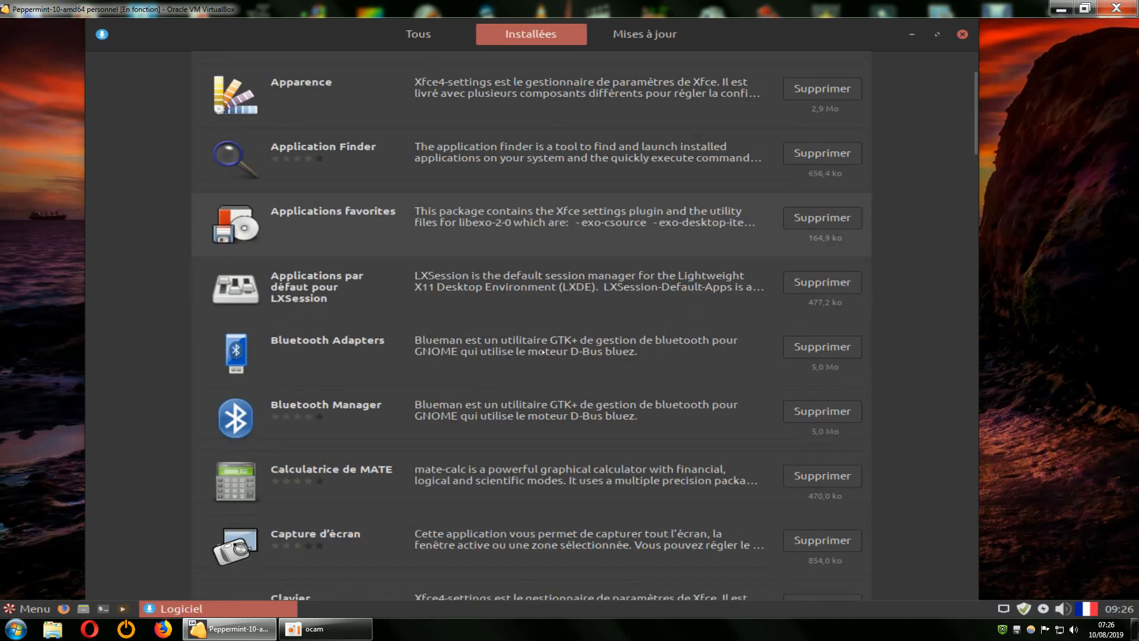
{"action": "left_click", "coordinate": [822, 475]}
{"action": "left_click", "coordinate": [634, 379]}
{"action": "type", "text": "p"}
{"action": "key", "text": "Return"}
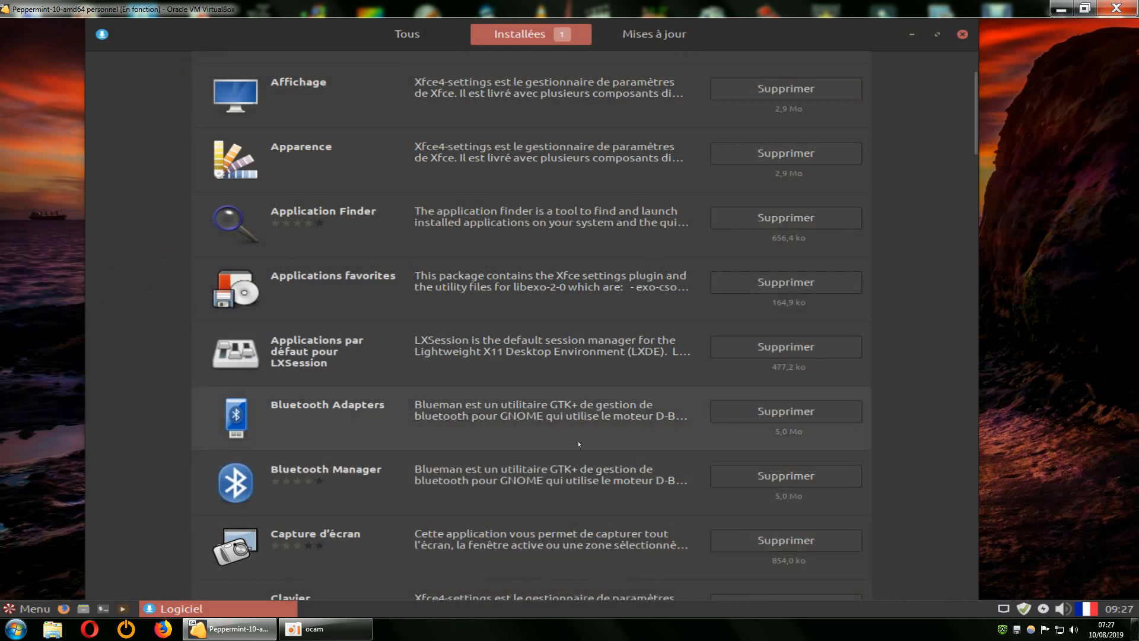
Remove Bluetooth Adapters, Bluetooth Manager and Capture d'écran.
{"action": "scroll", "coordinate": [921, 297], "scroll_direction": "down", "scroll_amount": 20}
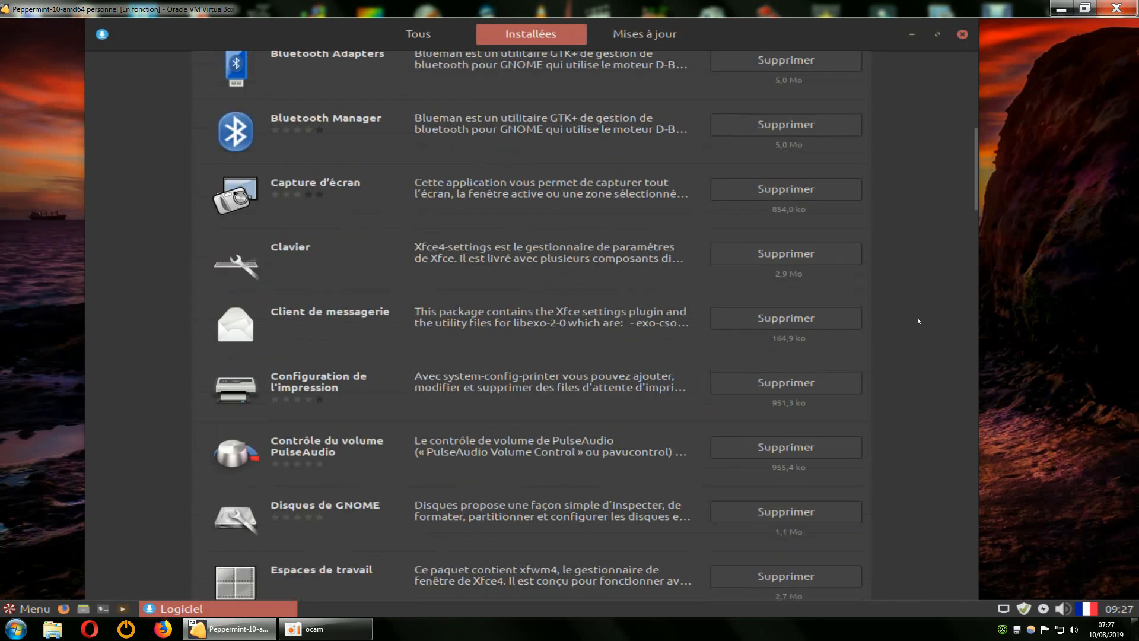
{"action": "scroll", "coordinate": [917, 328], "scroll_direction": "up", "scroll_amount": 15}
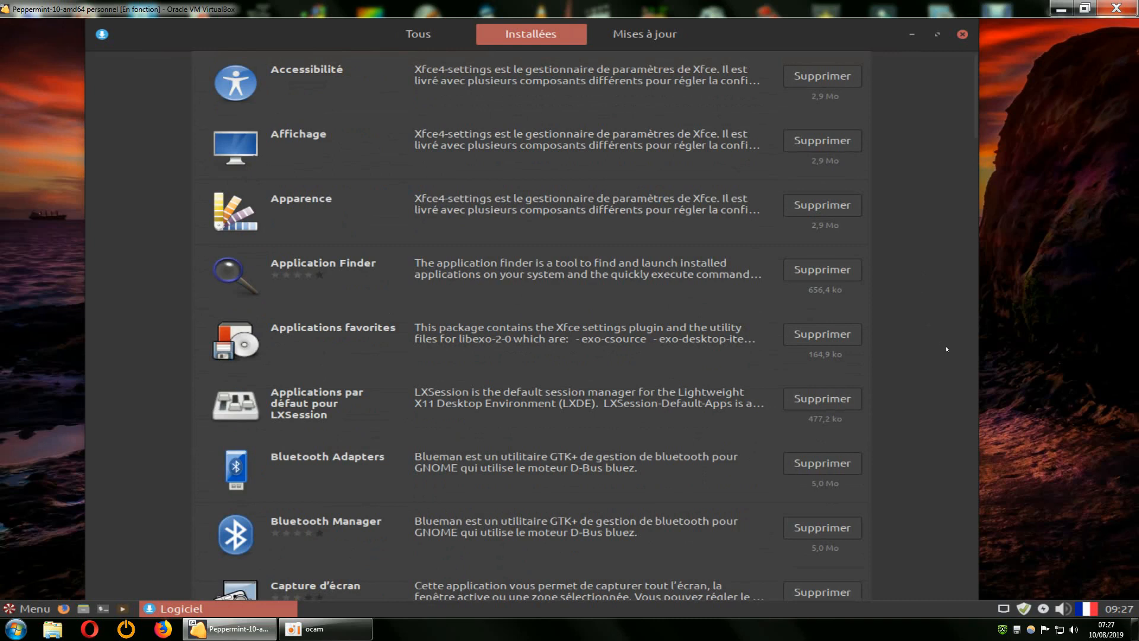
{"action": "left_click", "coordinate": [829, 465]}
{"action": "left_click", "coordinate": [679, 359]}
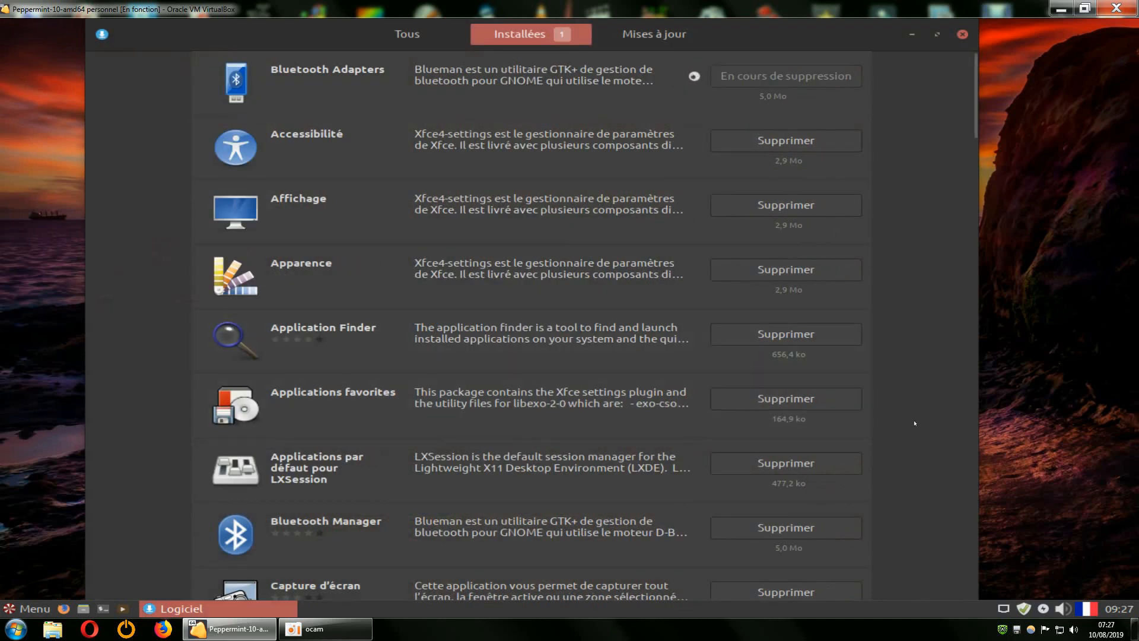
{"action": "left_click", "coordinate": [784, 529]}
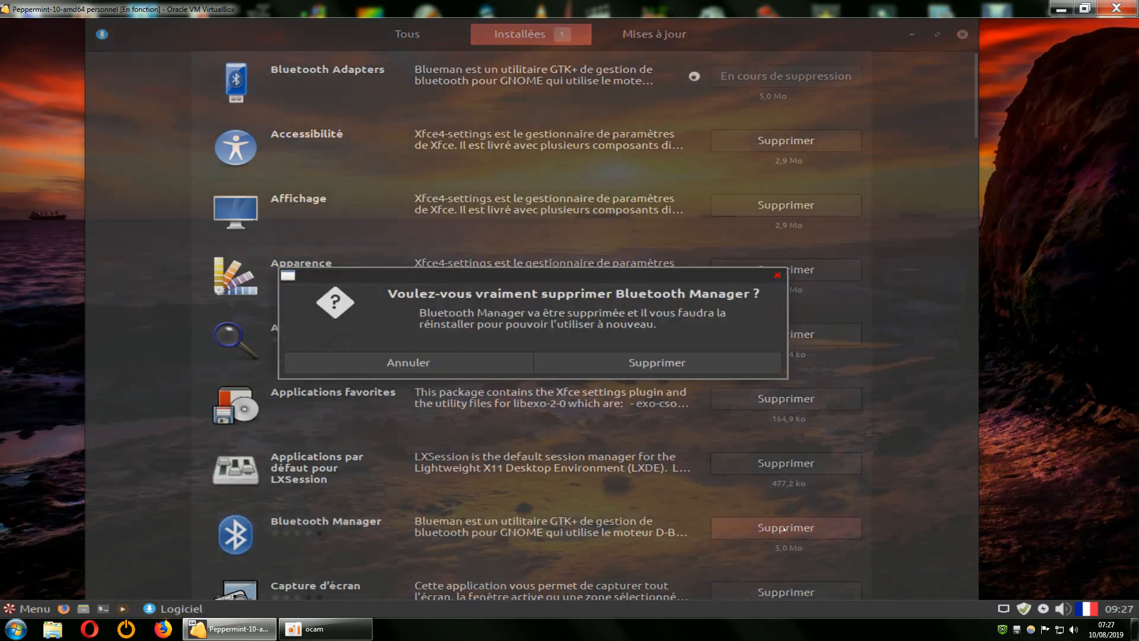
{"action": "left_click", "coordinate": [657, 362]}
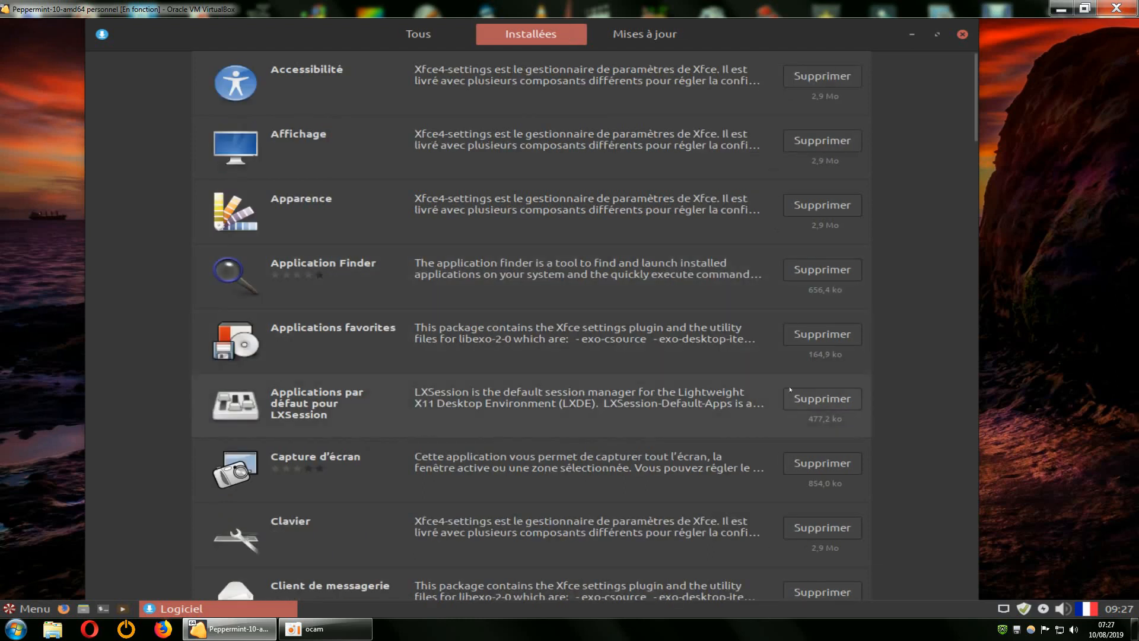
{"action": "left_click", "coordinate": [823, 463]}
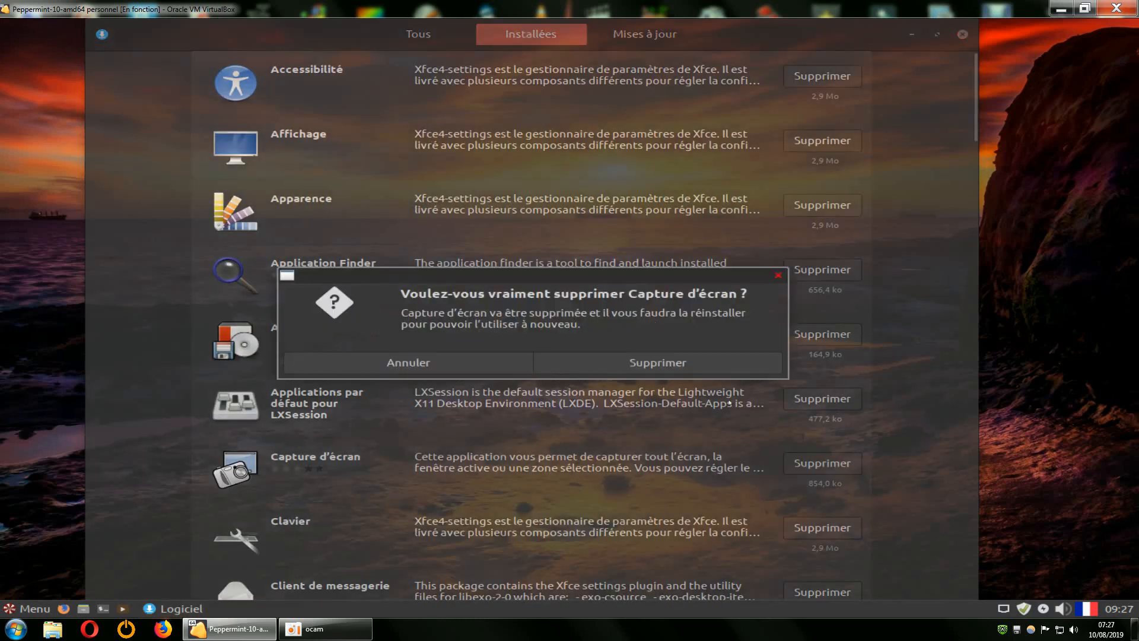
{"action": "left_click", "coordinate": [658, 362]}
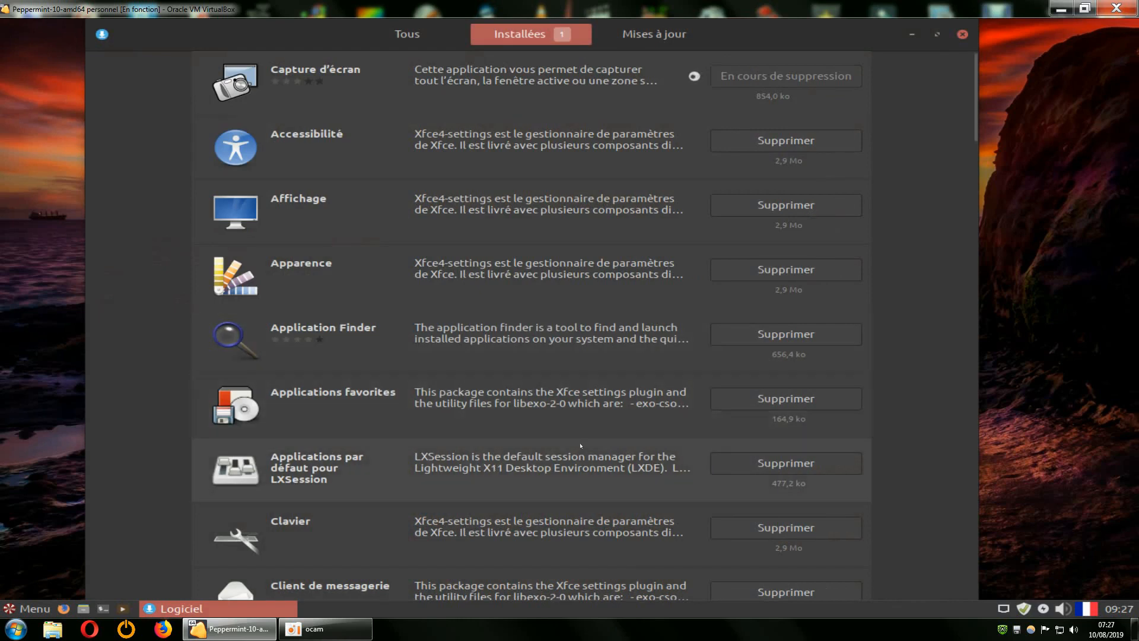
Remove the printing configuration tool and Client de messagerie.
{"action": "scroll", "coordinate": [581, 445], "scroll_direction": "down", "scroll_amount": 3}
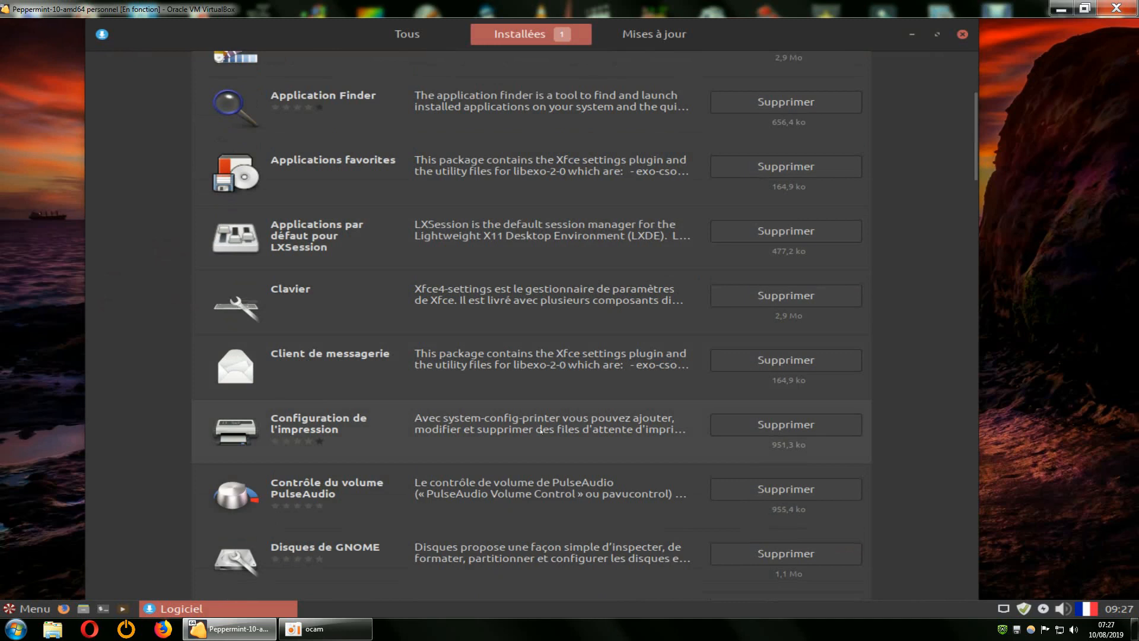
{"action": "left_click", "coordinate": [787, 425]}
{"action": "left_click", "coordinate": [692, 373]}
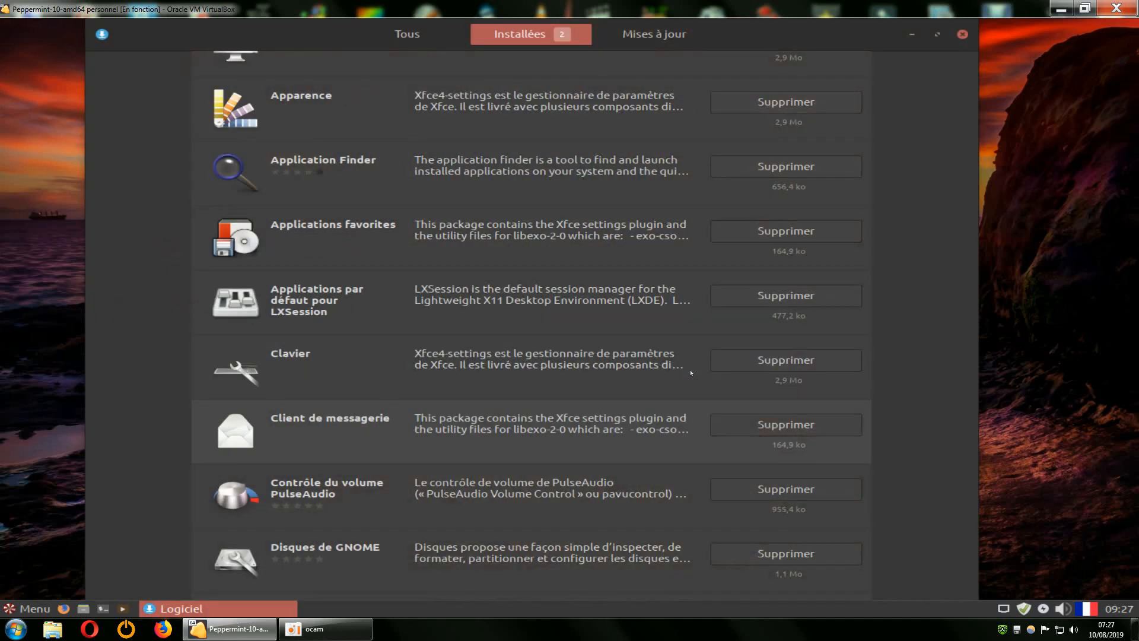
{"action": "scroll", "coordinate": [712, 368], "scroll_direction": "down", "scroll_amount": 1}
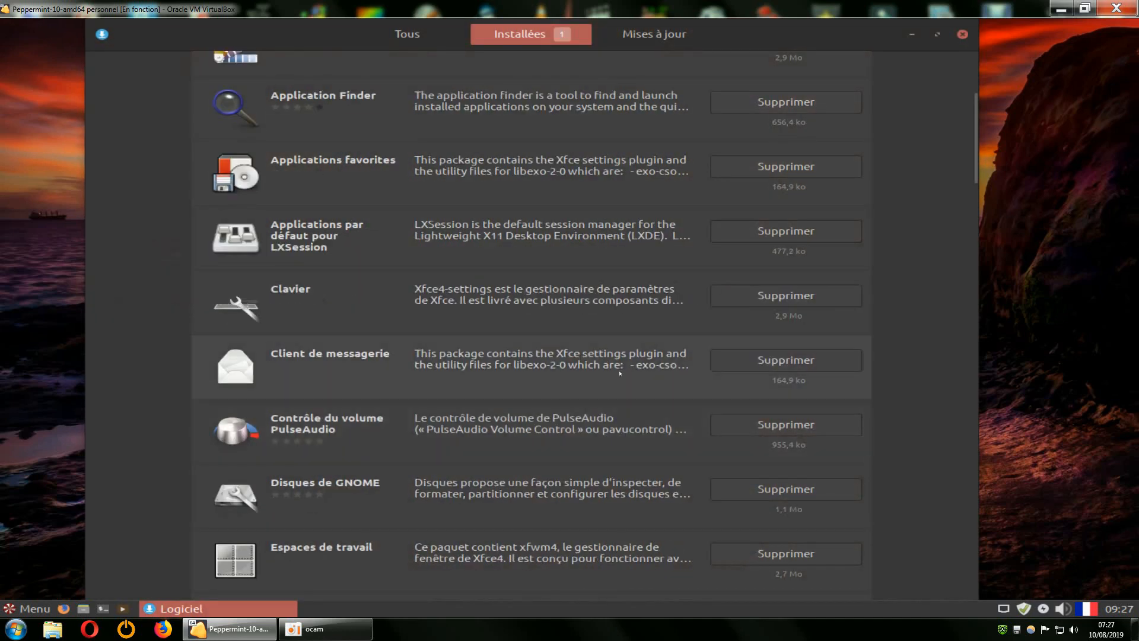
{"action": "left_click", "coordinate": [739, 362]}
{"action": "left_click", "coordinate": [694, 370]}
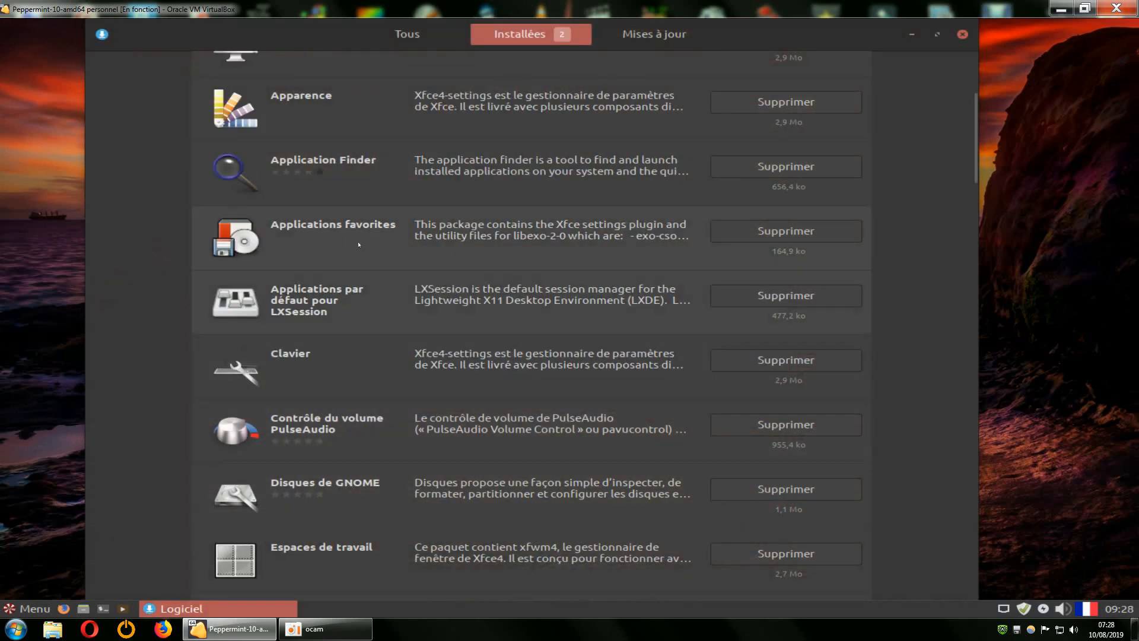
Remove GNOME Help and Kdenlive further down the list.
{"action": "scroll", "coordinate": [465, 301], "scroll_direction": "down", "scroll_amount": 5}
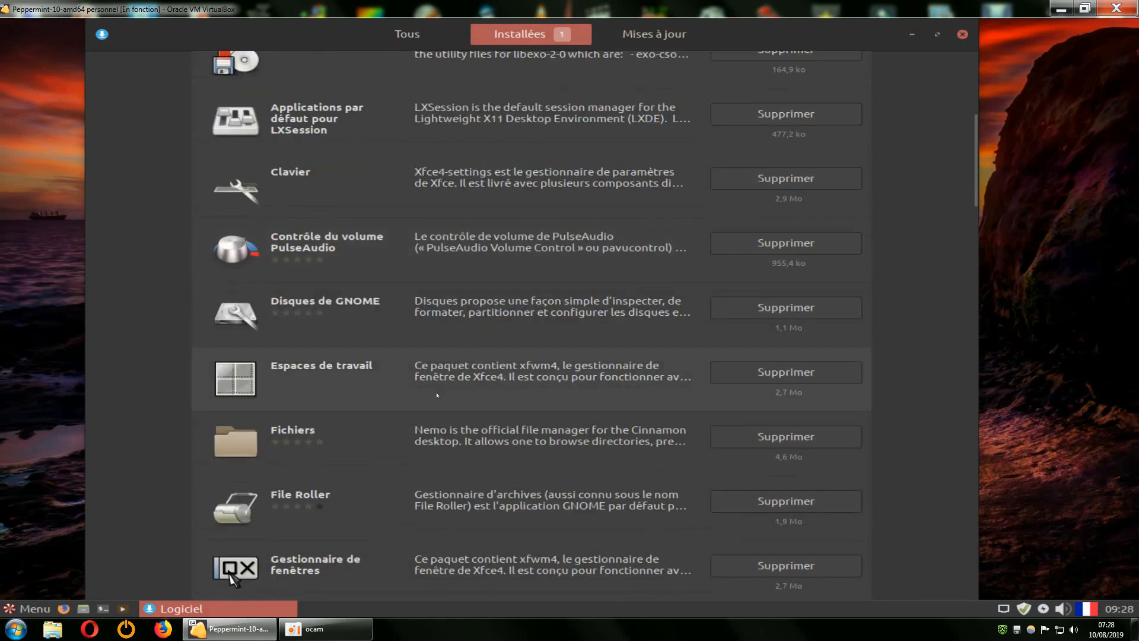
{"action": "scroll", "coordinate": [457, 416], "scroll_direction": "down", "scroll_amount": 2}
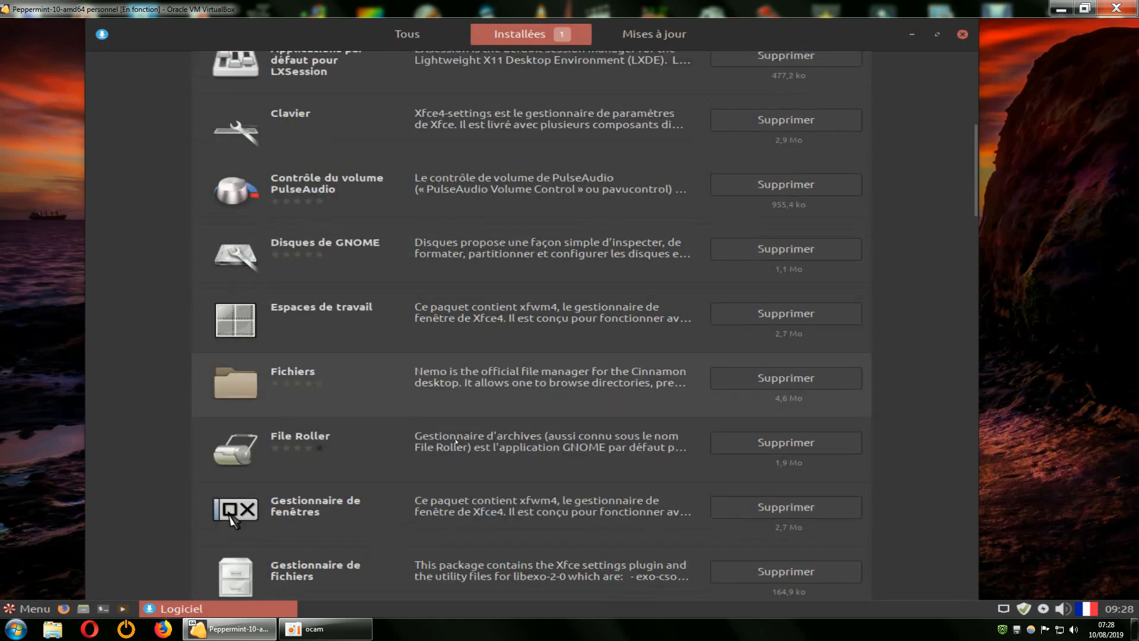
{"action": "scroll", "coordinate": [470, 440], "scroll_direction": "down", "scroll_amount": 3}
{"action": "scroll", "coordinate": [470, 440], "scroll_direction": "down", "scroll_amount": 6}
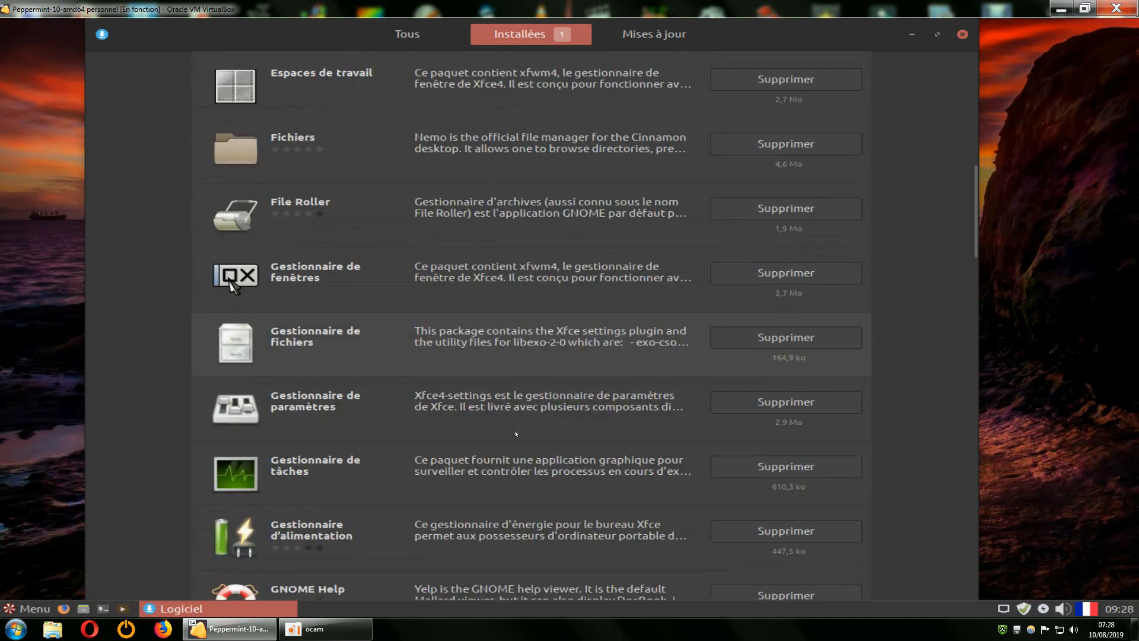
{"action": "scroll", "coordinate": [537, 417], "scroll_direction": "down", "scroll_amount": 1}
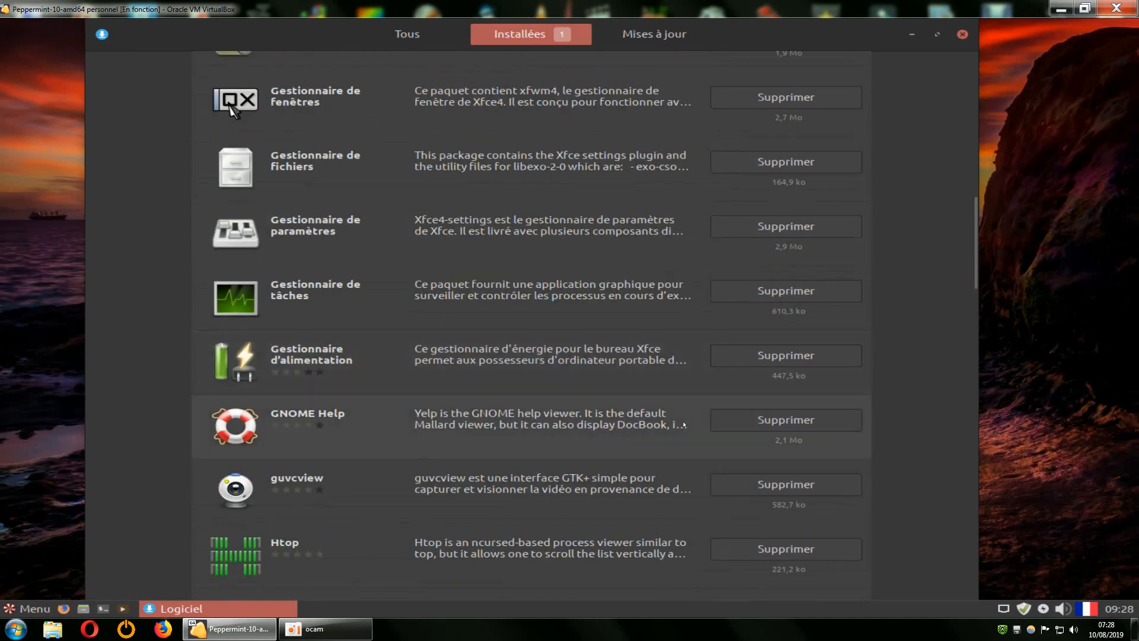
{"action": "left_click", "coordinate": [722, 422]}
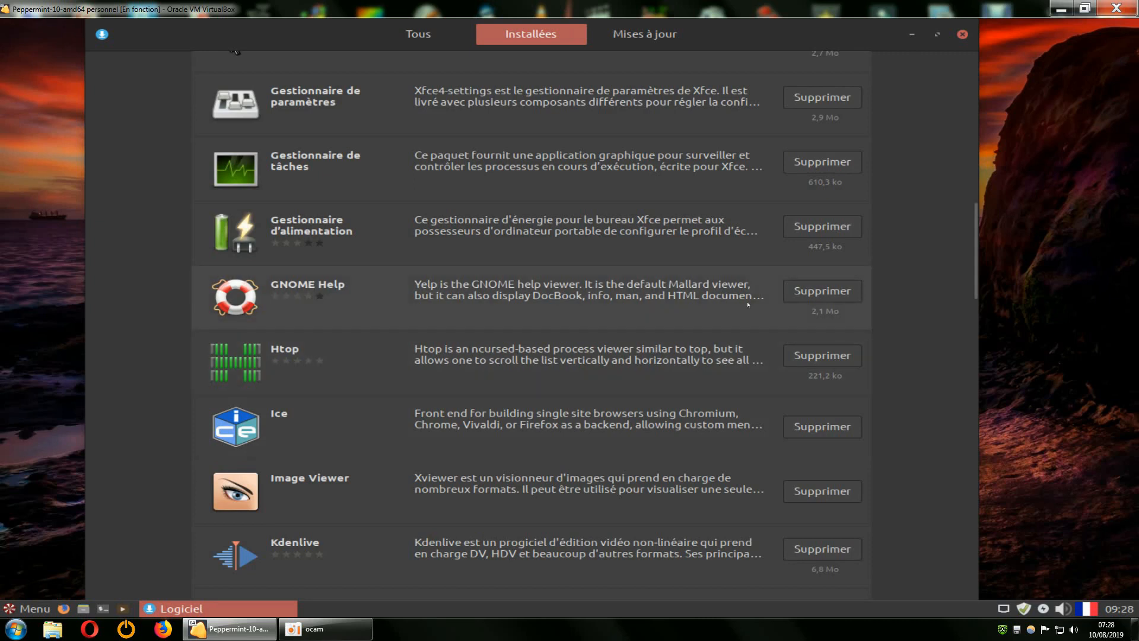
{"action": "left_click", "coordinate": [807, 296]}
{"action": "left_click", "coordinate": [658, 371]}
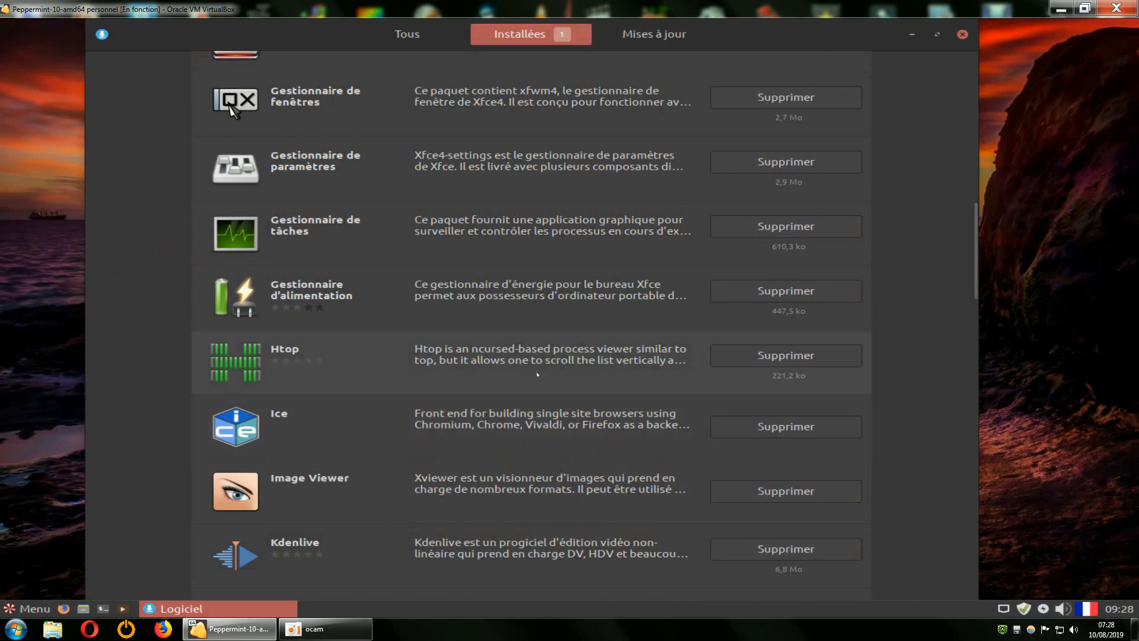
{"action": "scroll", "coordinate": [385, 472], "scroll_direction": "down", "scroll_amount": 2}
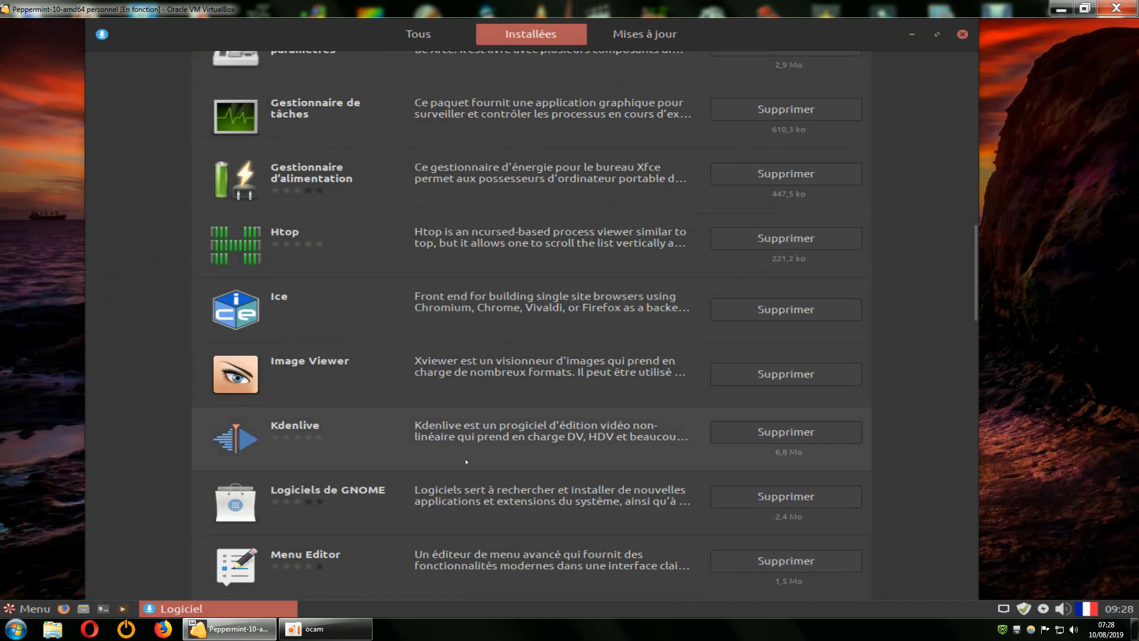
{"action": "scroll", "coordinate": [466, 461], "scroll_direction": "down", "scroll_amount": 1}
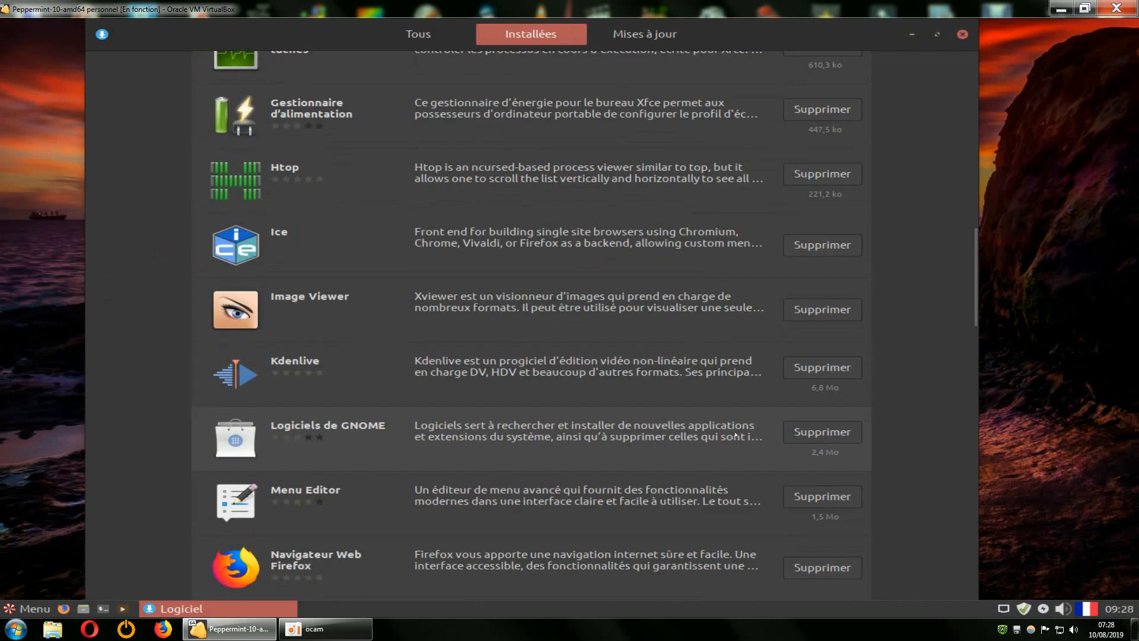
{"action": "left_click", "coordinate": [802, 368]}
{"action": "left_click", "coordinate": [659, 363]}
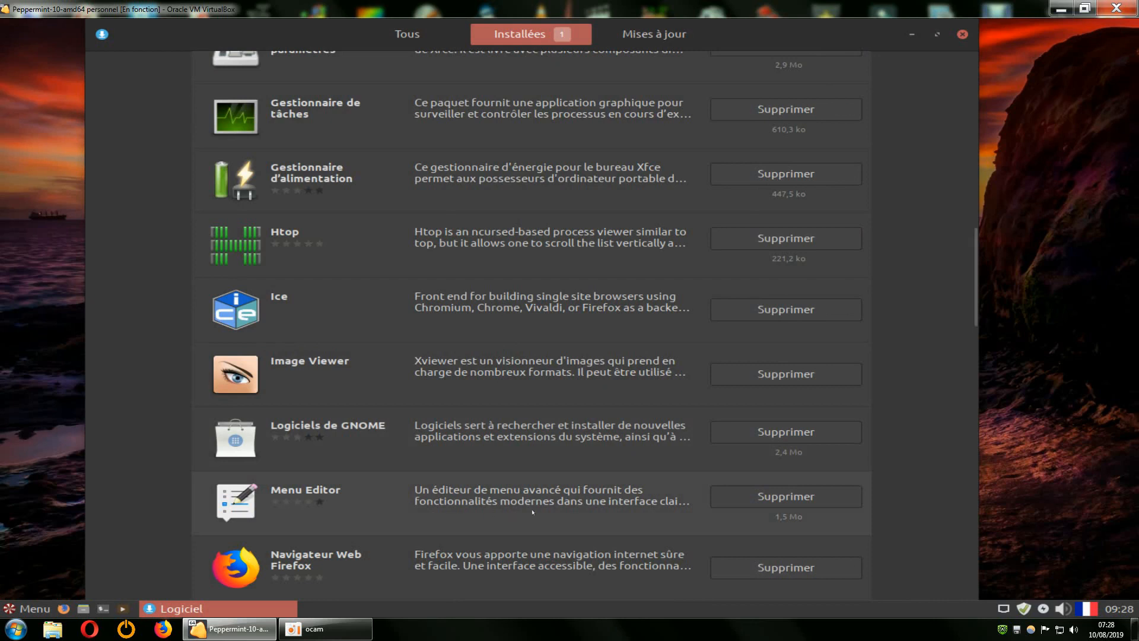
Remove Simple Scan and scroll to the end of the Installées list.
{"action": "scroll", "coordinate": [584, 497], "scroll_direction": "down", "scroll_amount": 1}
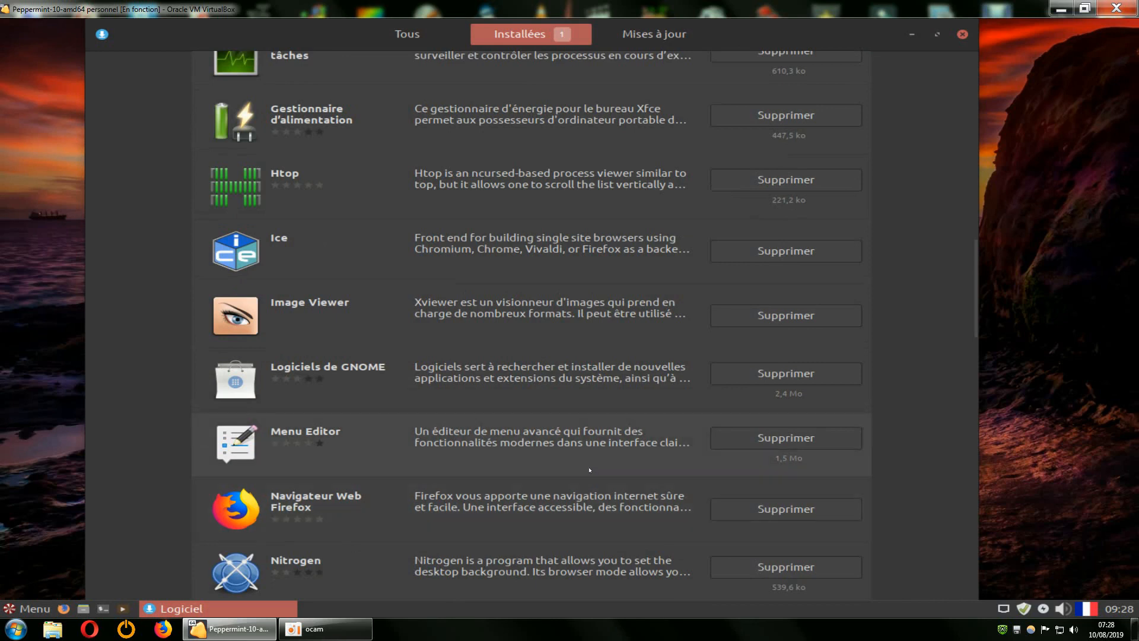
{"action": "scroll", "coordinate": [589, 470], "scroll_direction": "down", "scroll_amount": 3}
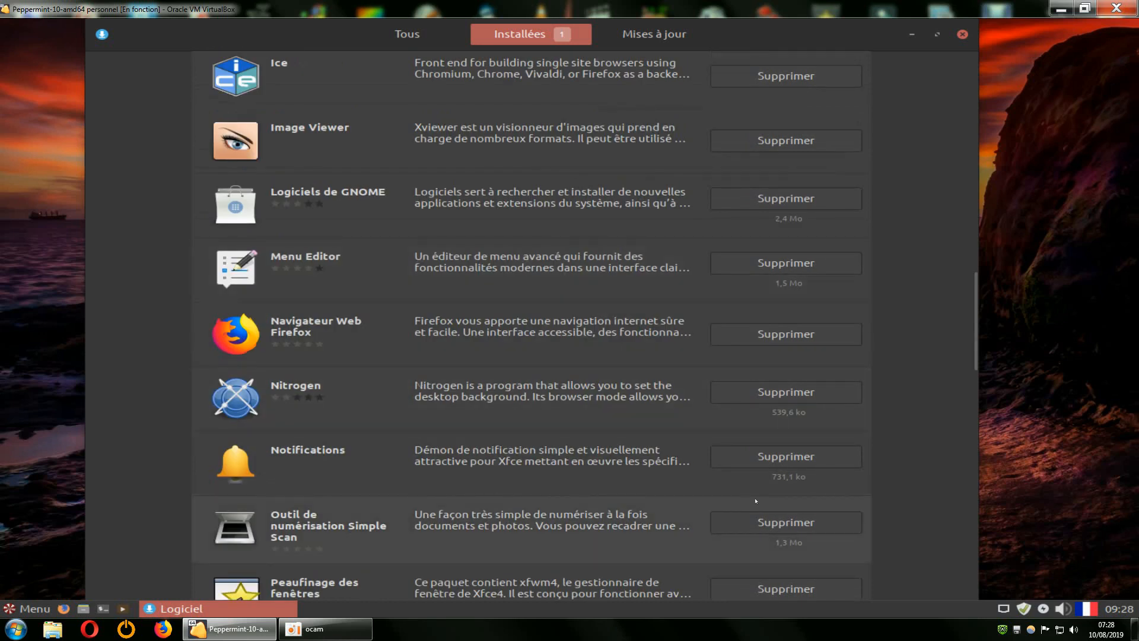
{"action": "left_click", "coordinate": [772, 522]}
{"action": "left_click", "coordinate": [688, 377]}
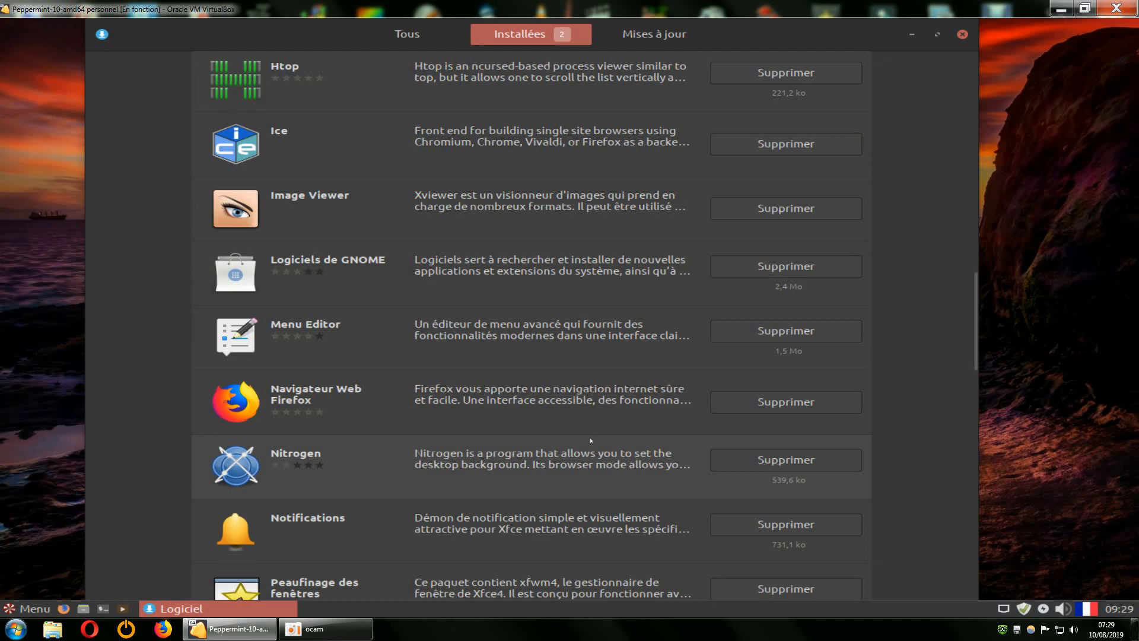
{"action": "scroll", "coordinate": [591, 440], "scroll_direction": "down", "scroll_amount": 2}
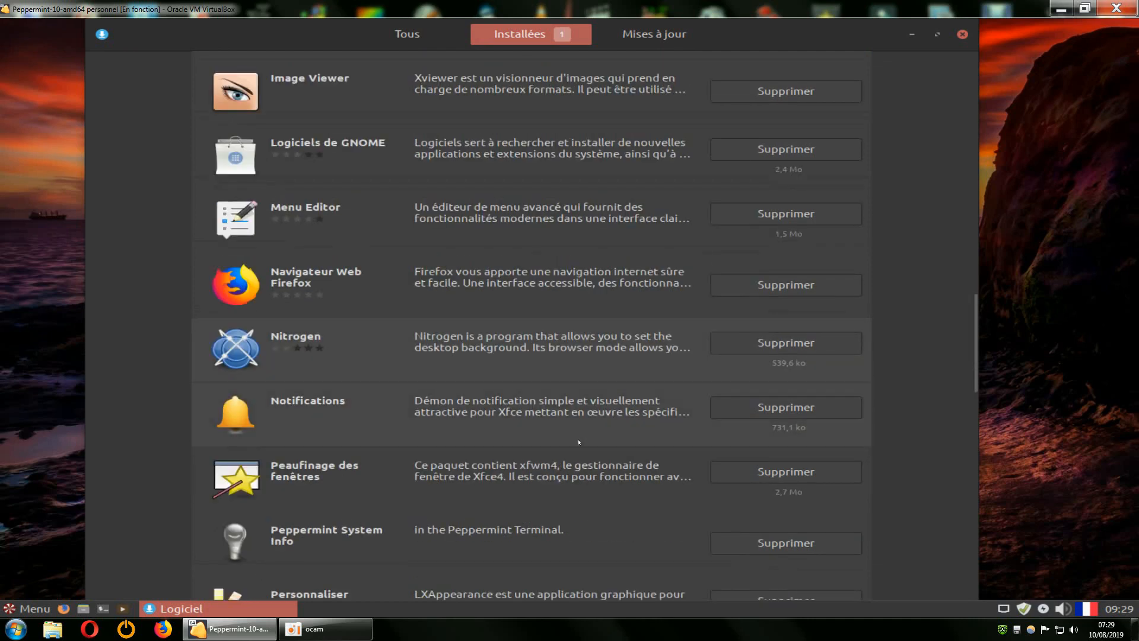
{"action": "scroll", "coordinate": [487, 476], "scroll_direction": "down", "scroll_amount": 1}
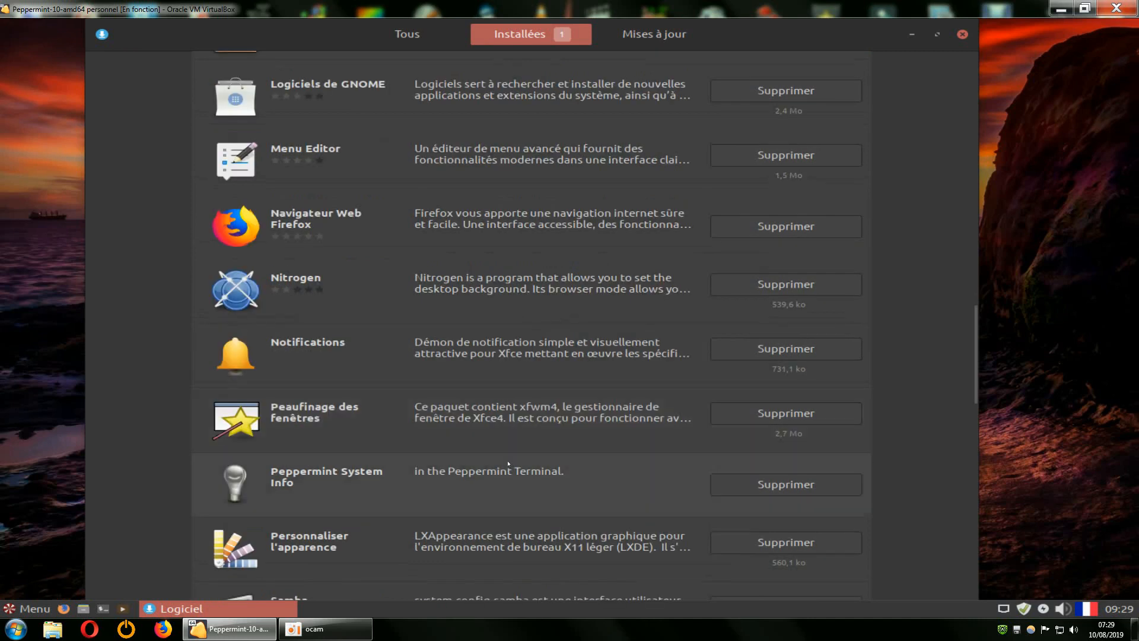
{"action": "scroll", "coordinate": [498, 460], "scroll_direction": "down", "scroll_amount": 2}
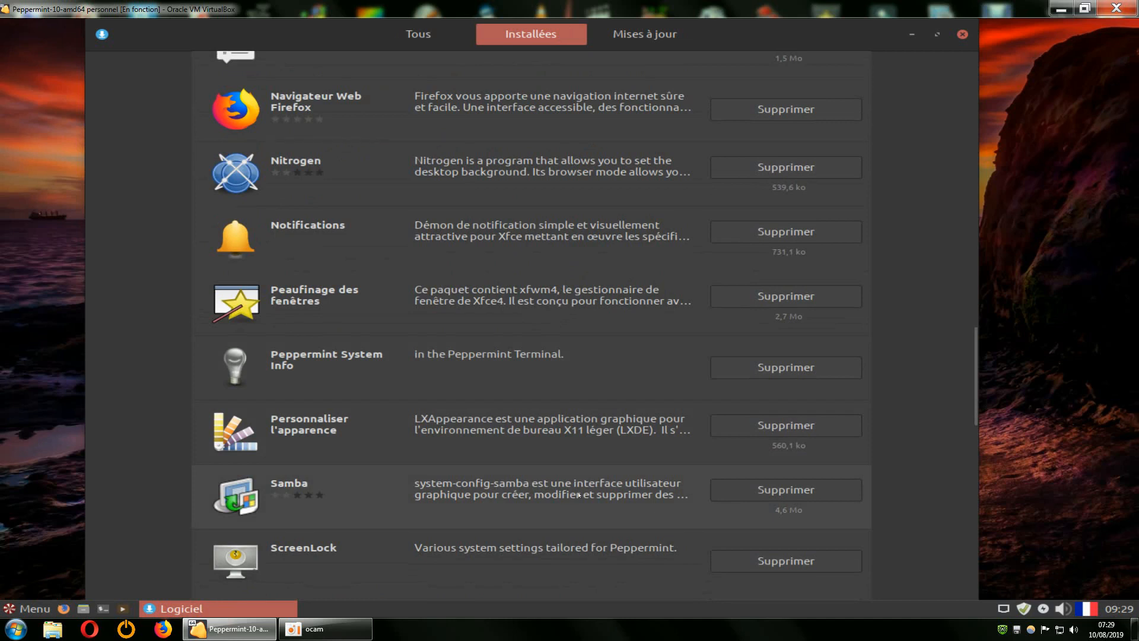
{"action": "scroll", "coordinate": [579, 494], "scroll_direction": "down", "scroll_amount": 2}
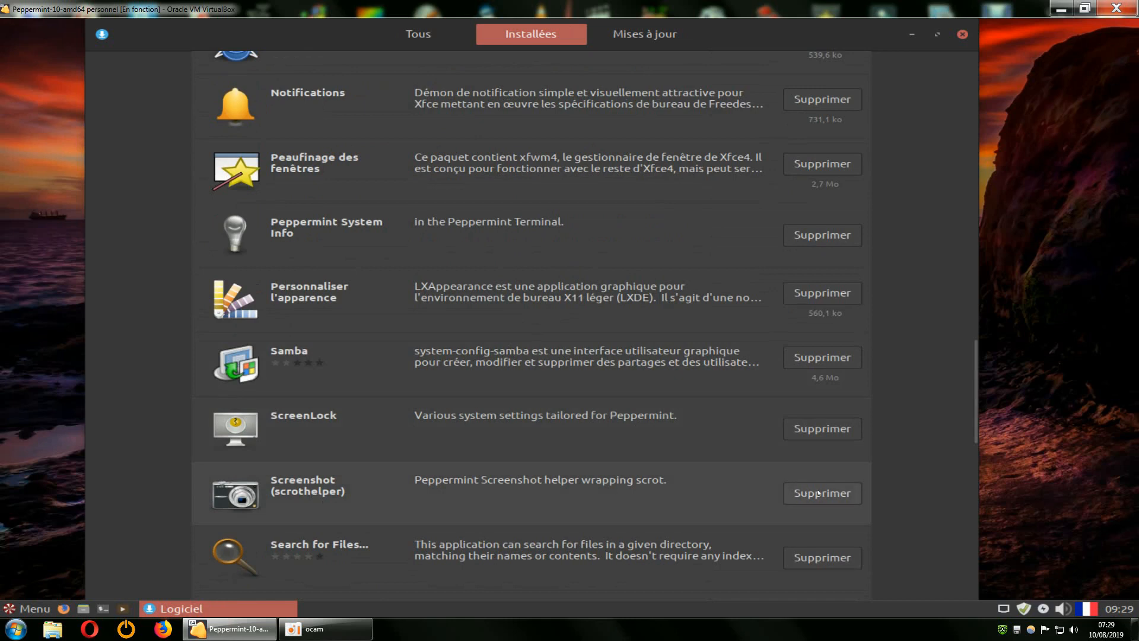
Remove Screenshot (scrothelper) from the Installées list.
{"action": "left_click", "coordinate": [785, 500]}
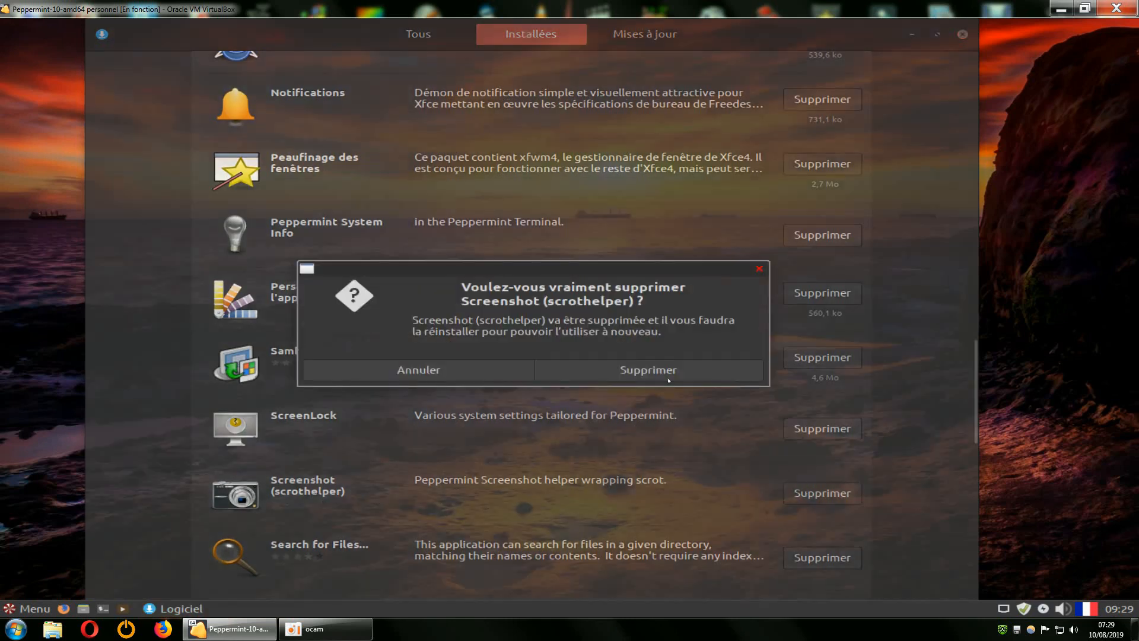
{"action": "left_click", "coordinate": [665, 372]}
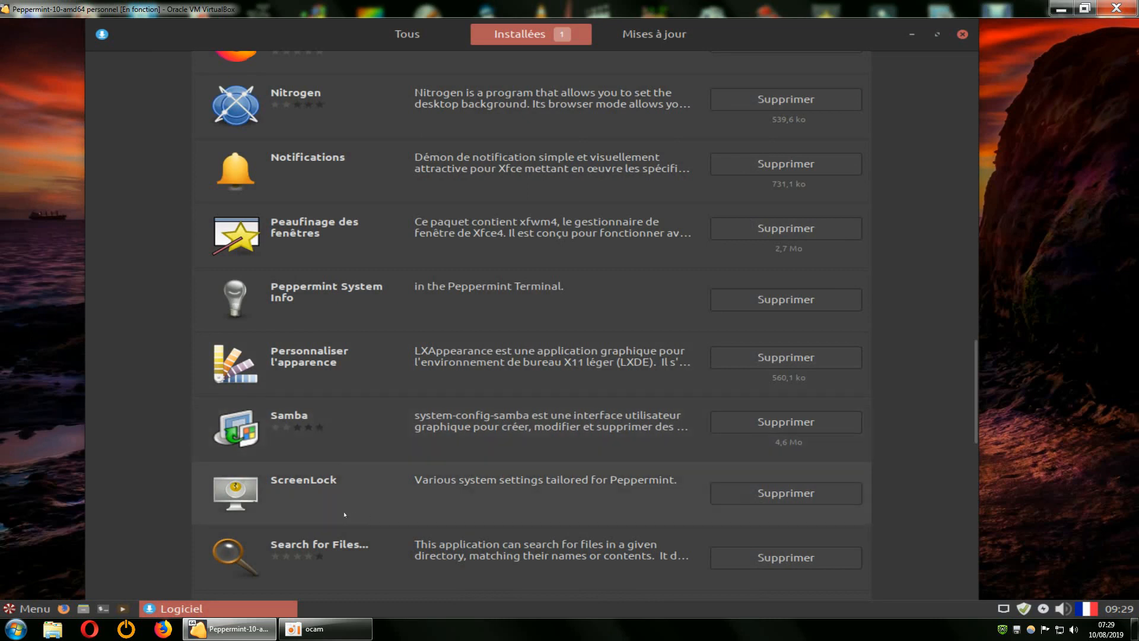
{"action": "scroll", "coordinate": [442, 481], "scroll_direction": "down", "scroll_amount": 2}
{"action": "scroll", "coordinate": [532, 476], "scroll_direction": "down", "scroll_amount": 1}
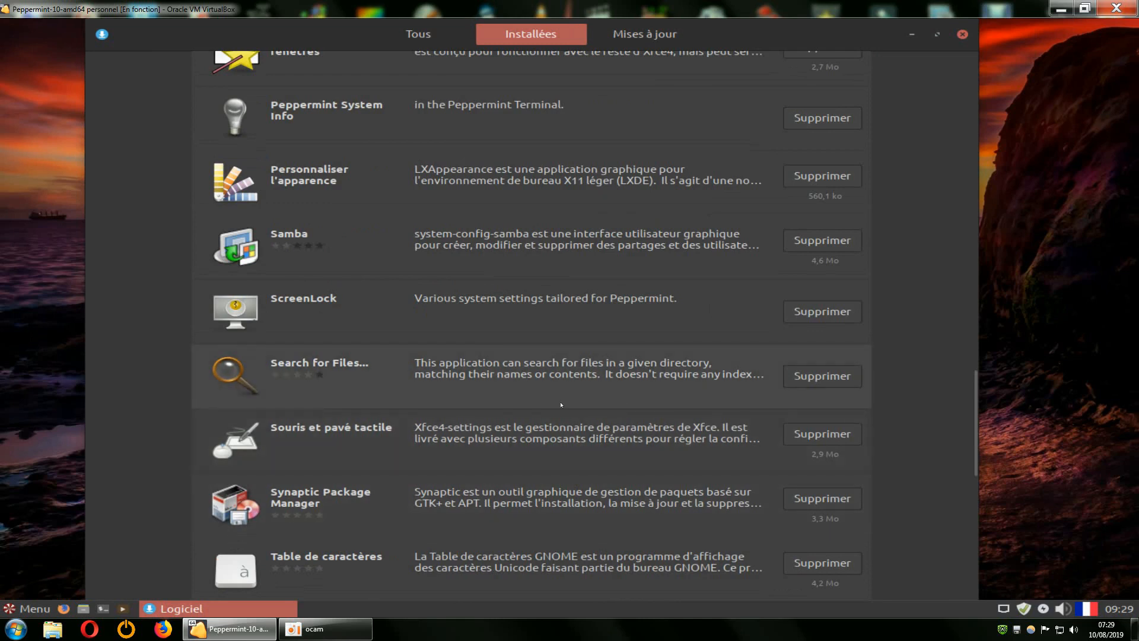
{"action": "scroll", "coordinate": [562, 405], "scroll_direction": "down", "scroll_amount": 2}
{"action": "scroll", "coordinate": [559, 404], "scroll_direction": "down", "scroll_amount": 1}
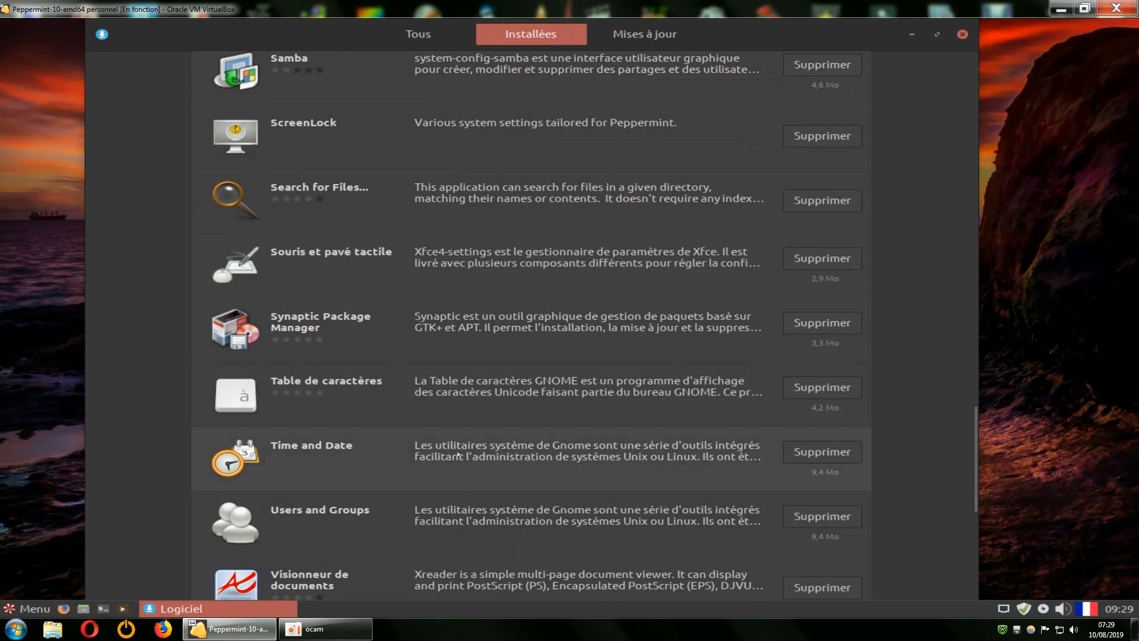
Scroll through the Installées list to review the remaining applications.
{"action": "scroll", "coordinate": [477, 451], "scroll_direction": "down", "scroll_amount": 3}
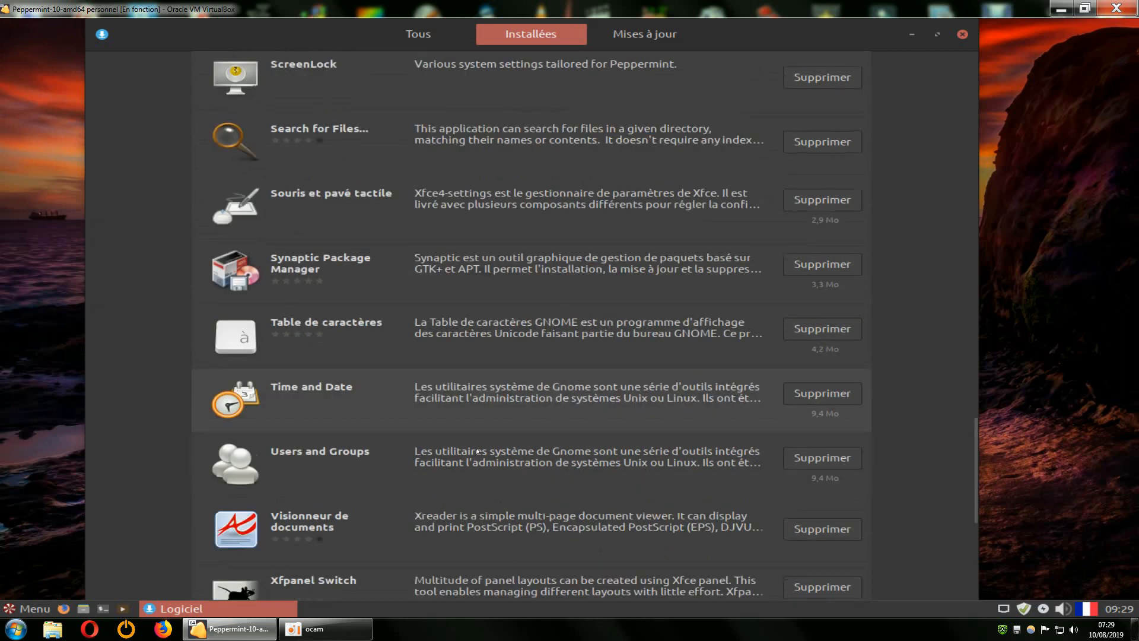
{"action": "scroll", "coordinate": [478, 451], "scroll_direction": "down", "scroll_amount": 2}
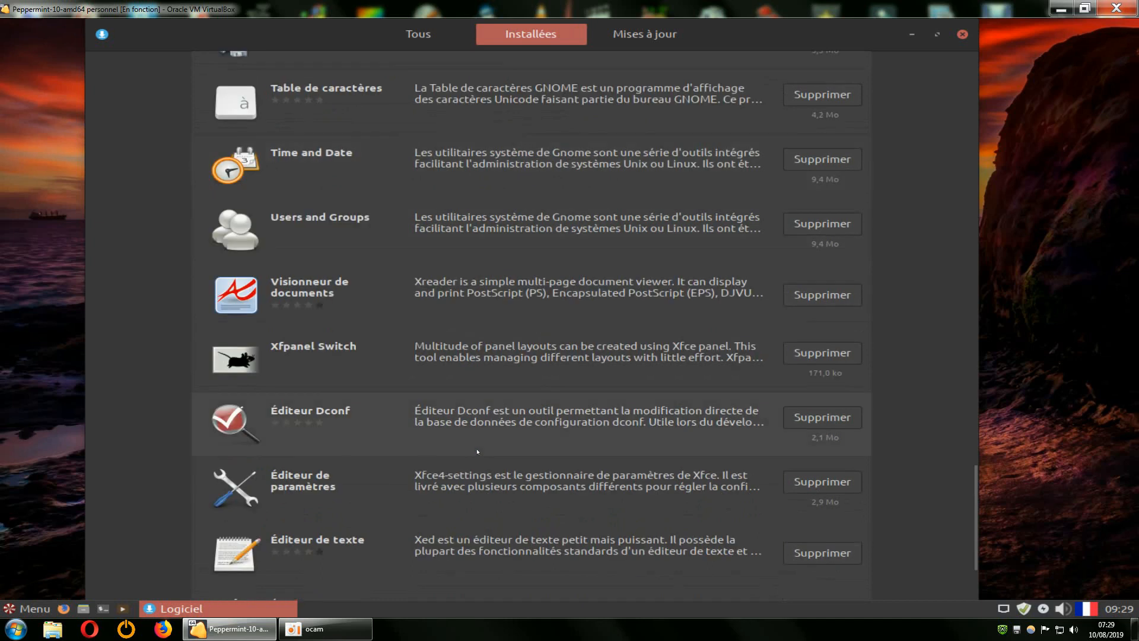
{"action": "scroll", "coordinate": [478, 451], "scroll_direction": "down", "scroll_amount": 1}
{"action": "scroll", "coordinate": [478, 452], "scroll_direction": "down", "scroll_amount": 1}
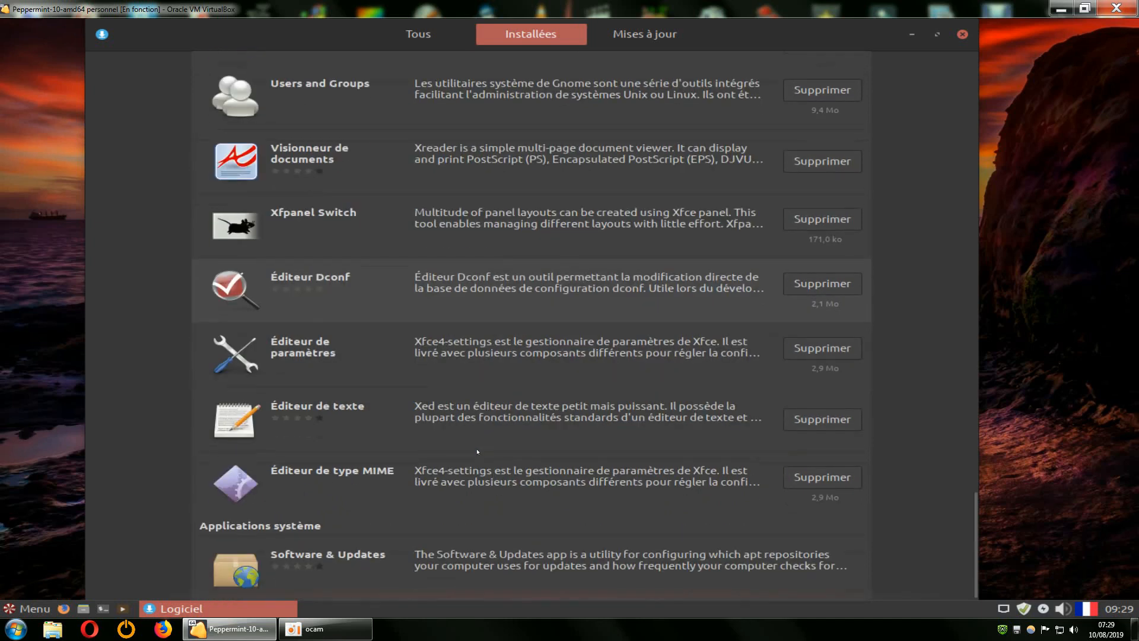
{"action": "scroll", "coordinate": [478, 452], "scroll_direction": "up", "scroll_amount": 15}
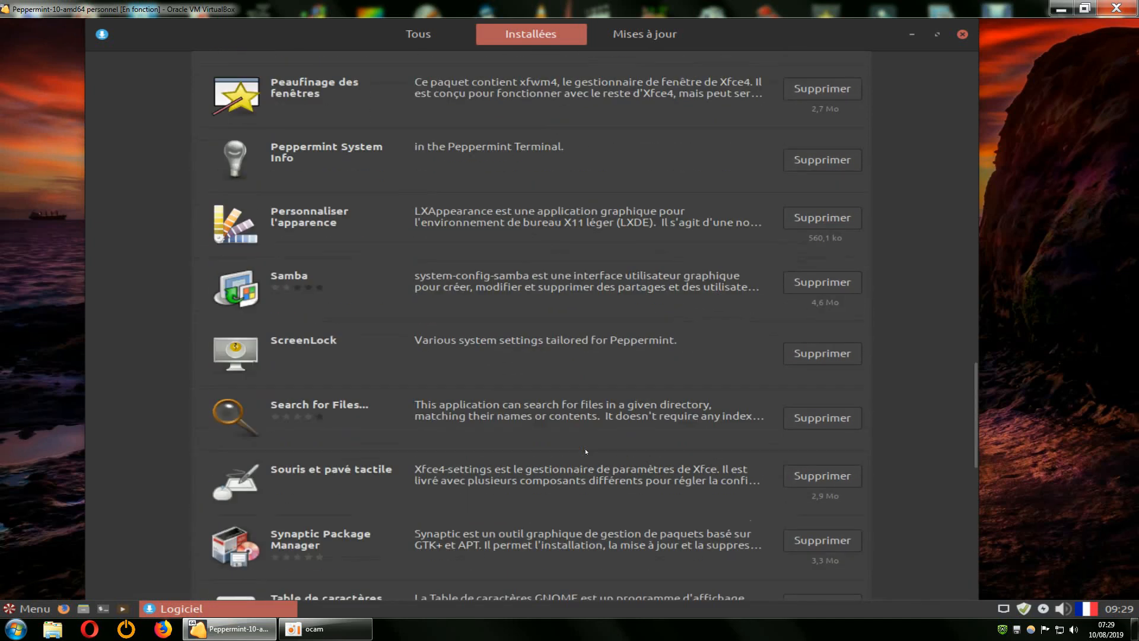
{"action": "scroll", "coordinate": [587, 451], "scroll_direction": "up", "scroll_amount": 13}
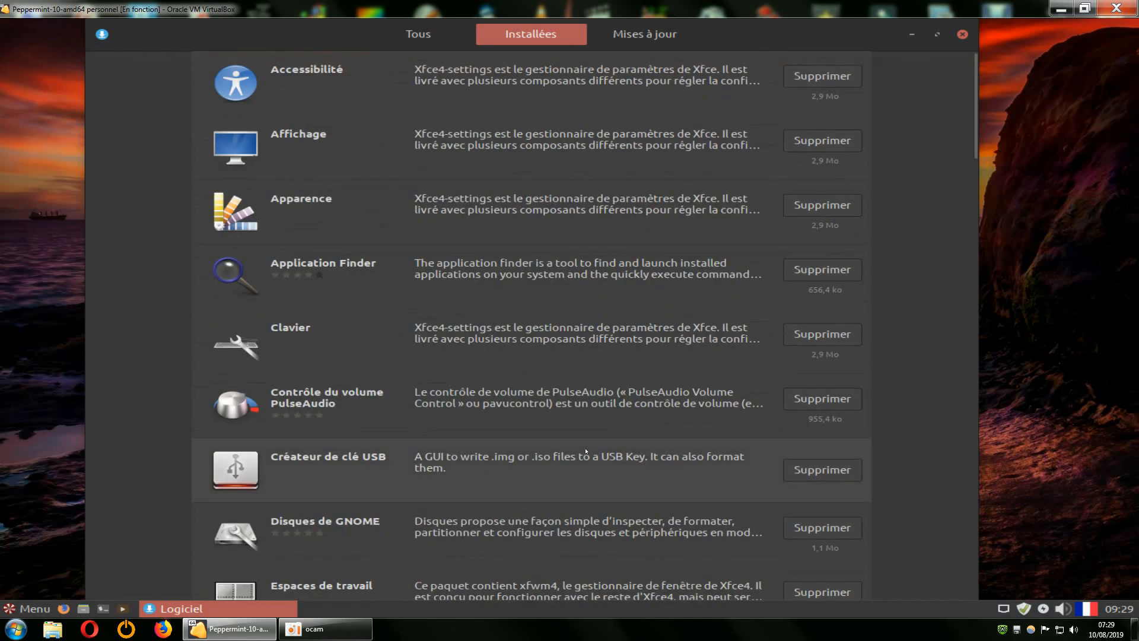
{"action": "scroll", "coordinate": [586, 452], "scroll_direction": "down", "scroll_amount": 10}
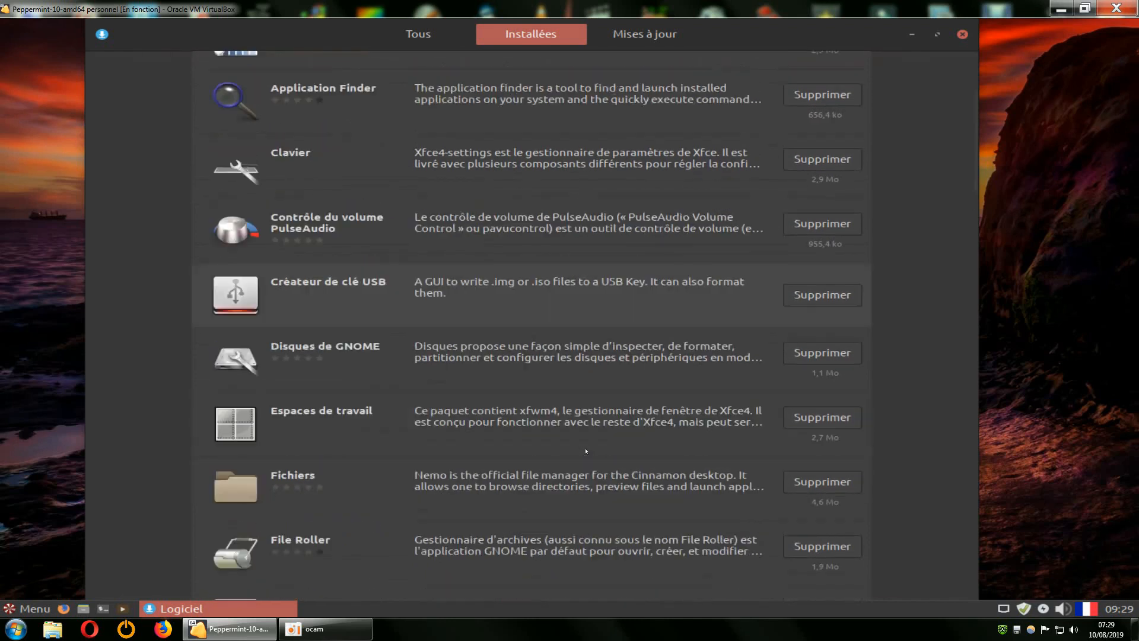
{"action": "scroll", "coordinate": [569, 264], "scroll_direction": "up", "scroll_amount": 10}
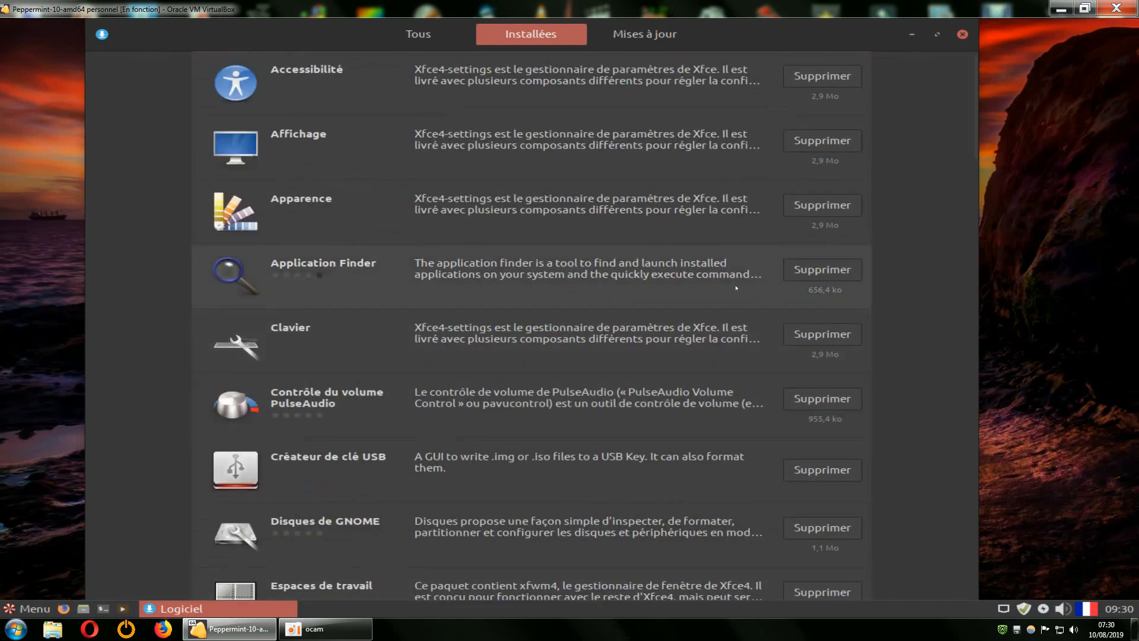
Recheck Mises à jour, browse the Audio et vidéo category, then close Logiciel.
{"action": "left_click", "coordinate": [653, 37]}
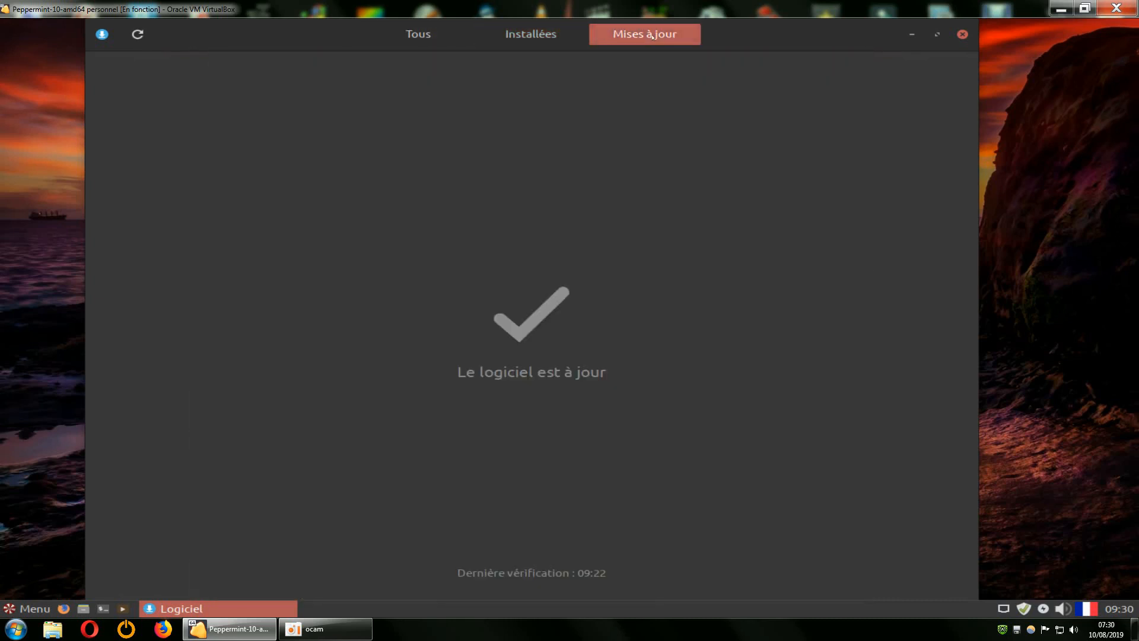
{"action": "left_click", "coordinate": [137, 34]}
{"action": "left_click", "coordinate": [428, 42]}
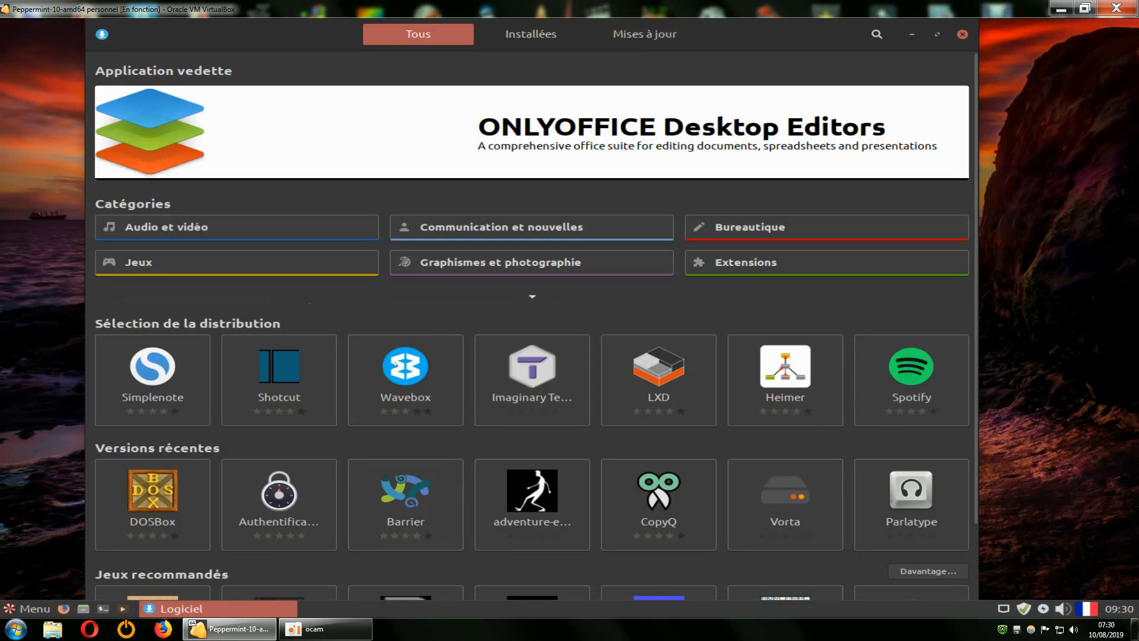
{"action": "left_click", "coordinate": [532, 297]}
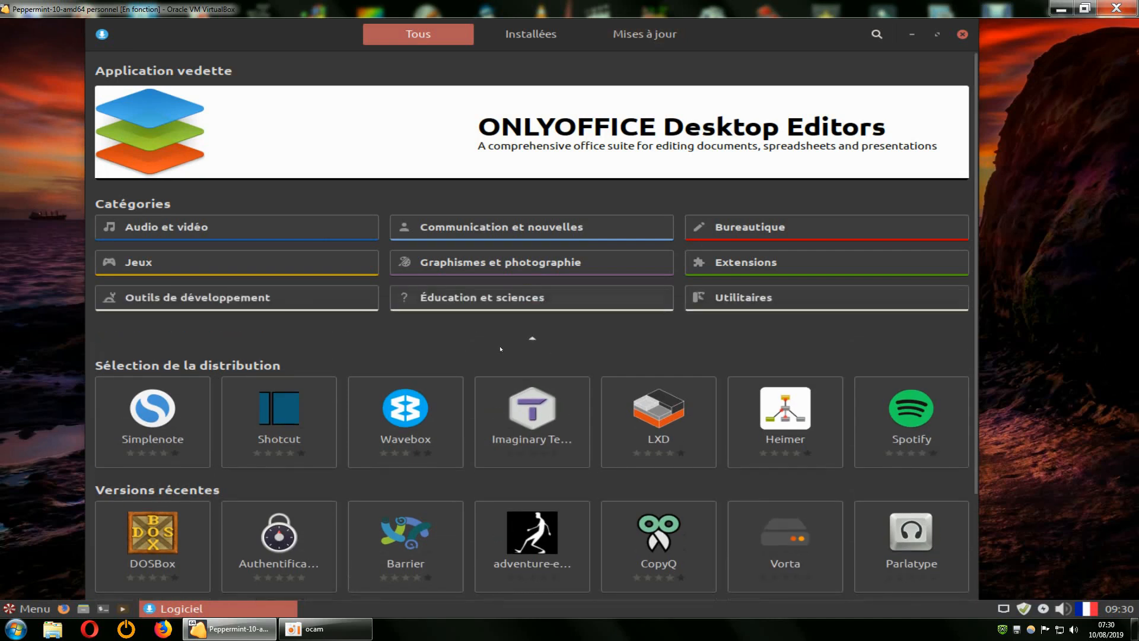
{"action": "left_click", "coordinate": [228, 226]}
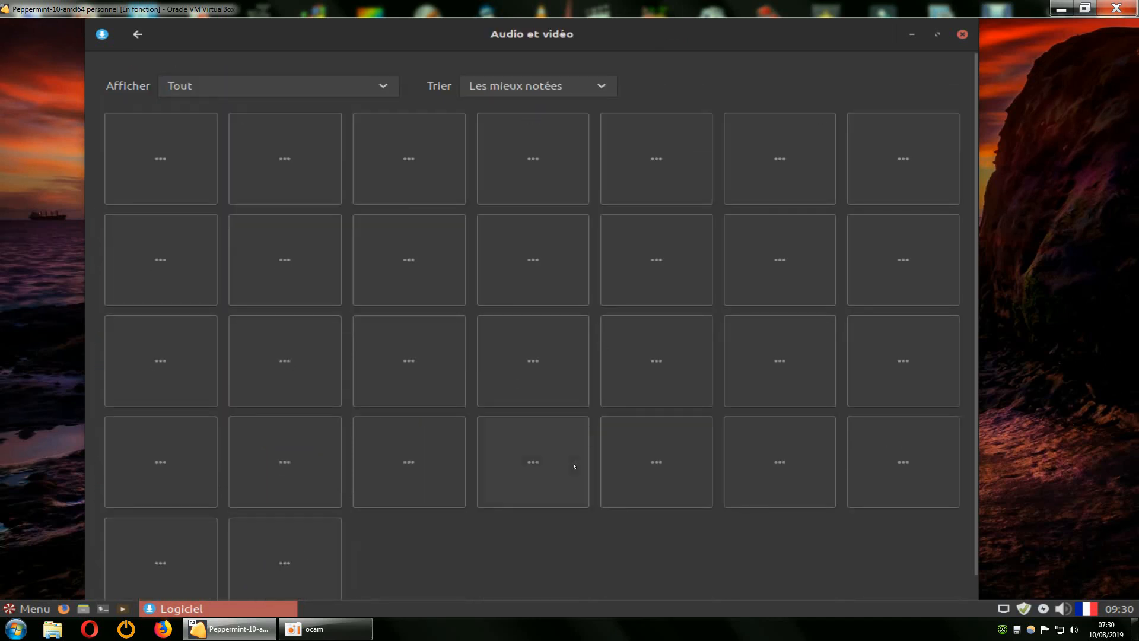
{"action": "left_click", "coordinate": [962, 34]}
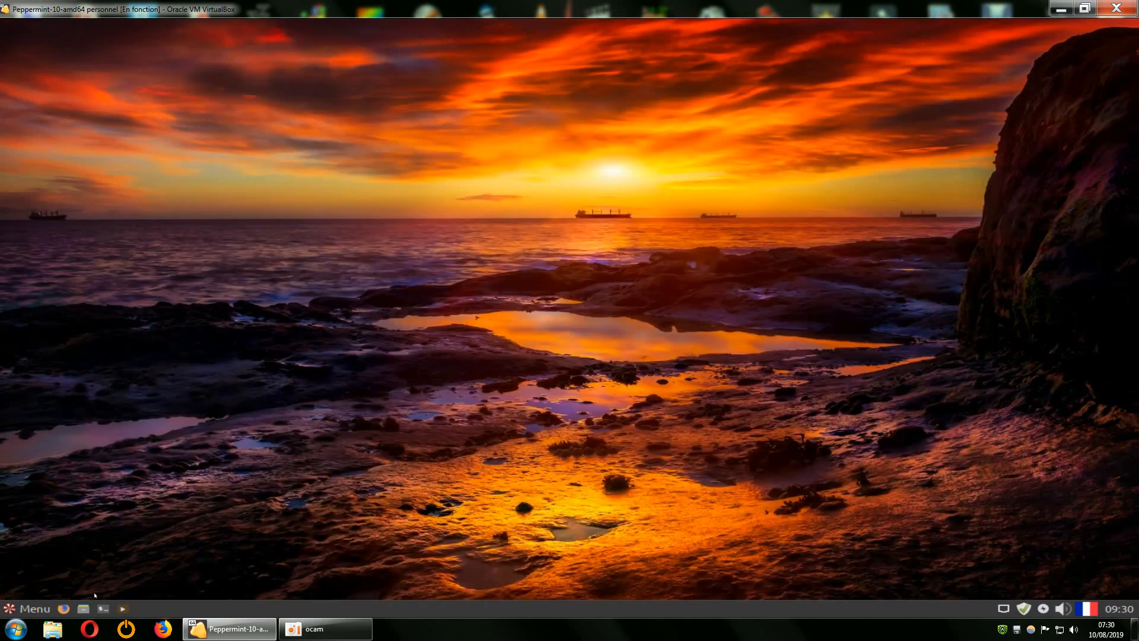
Launch Gestionnaire de logiciels, move and enlarge its window, and open Outils système.
{"action": "left_click", "coordinate": [30, 607]}
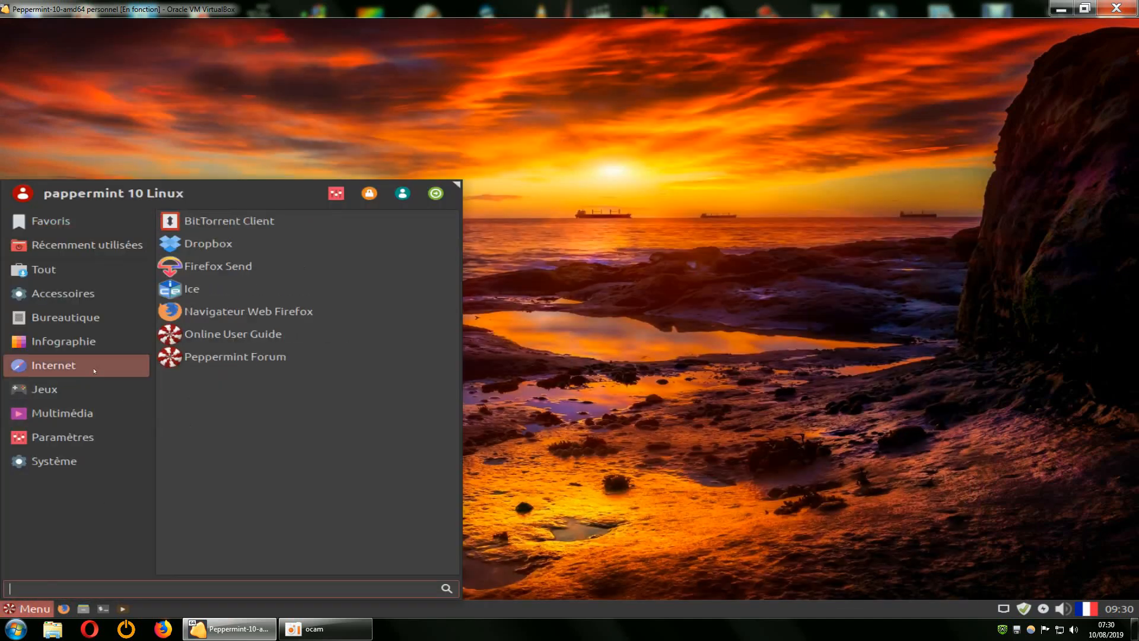
{"action": "mouse_move", "coordinate": [46, 464]}
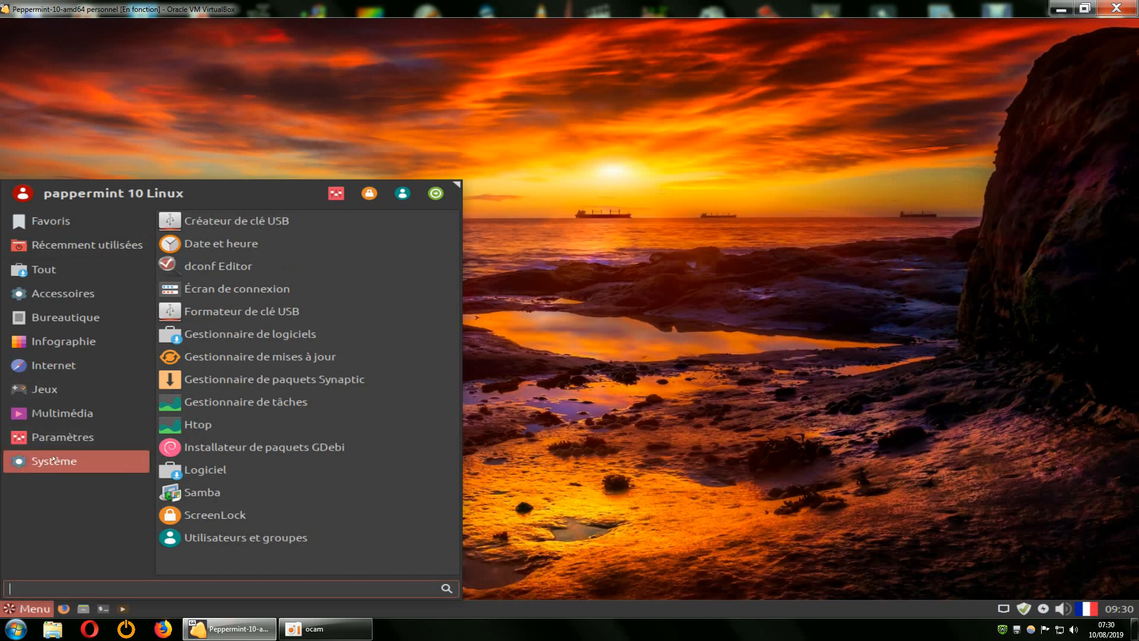
{"action": "left_click", "coordinate": [284, 342]}
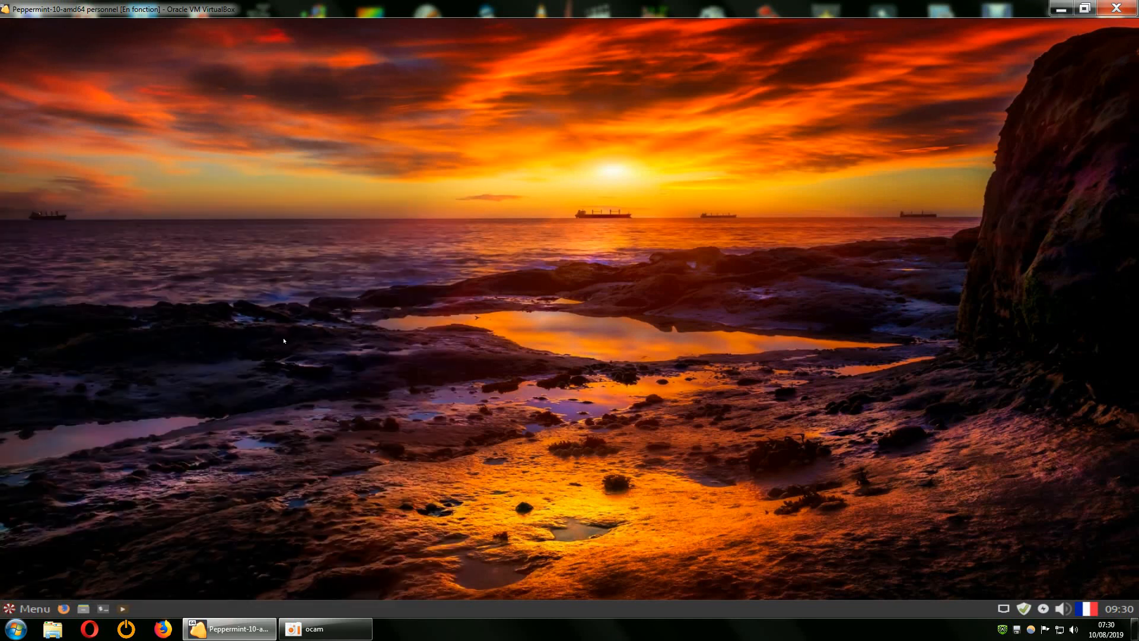
{"action": "left_click", "coordinate": [898, 175]}
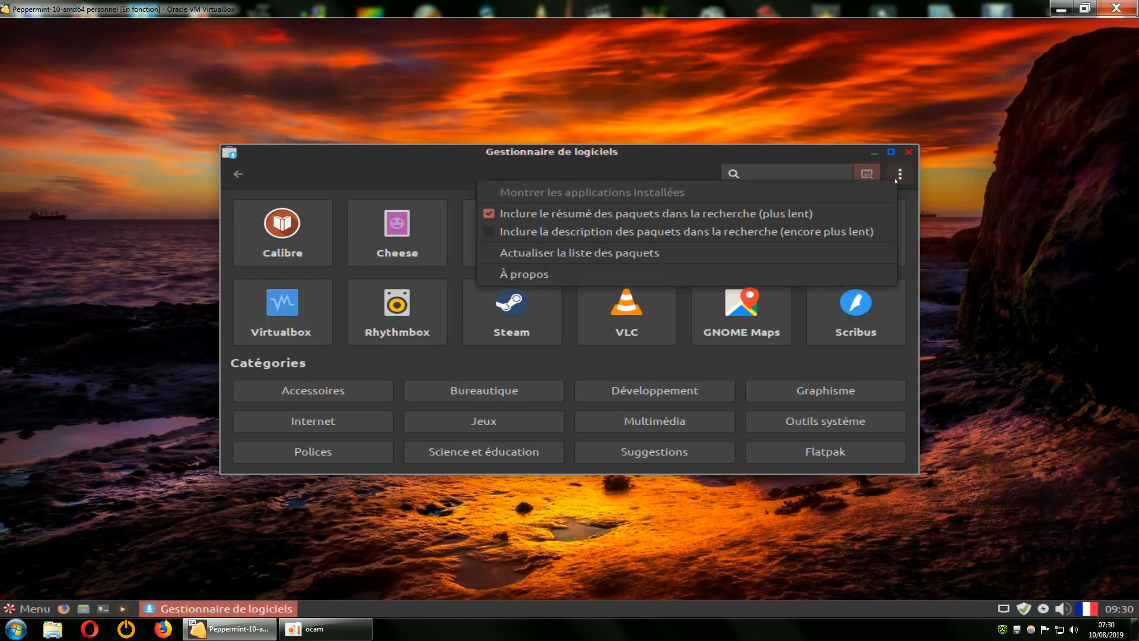
{"action": "left_click", "coordinate": [677, 165]}
{"action": "left_click_drag", "start_coordinate": [677, 164], "coordinate": [596, 65]}
{"action": "left_click_drag", "start_coordinate": [831, 367], "coordinate": [992, 584]}
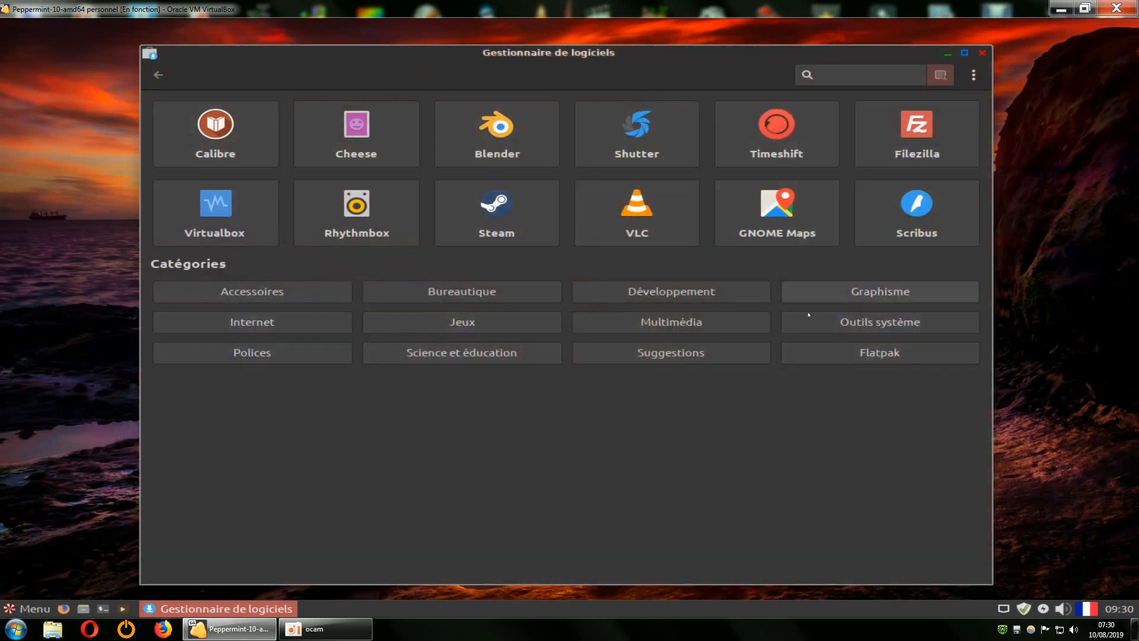
{"action": "left_click", "coordinate": [840, 322]}
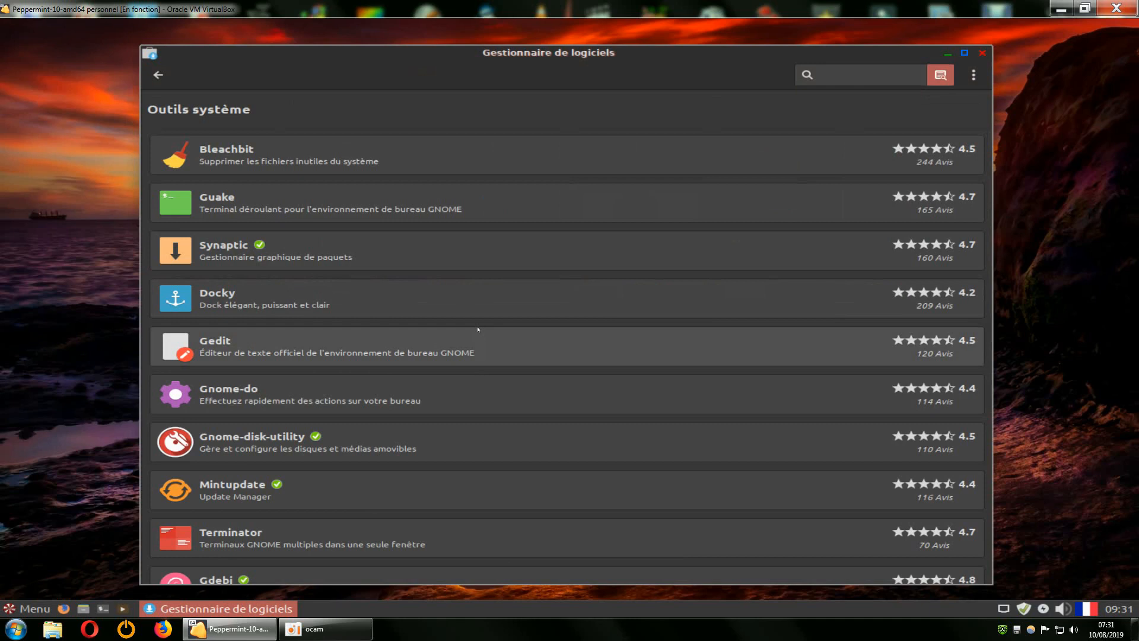
Install Bleachbit, accepting the extra python-notify package and entering the administrator password.
{"action": "left_click", "coordinate": [230, 157]}
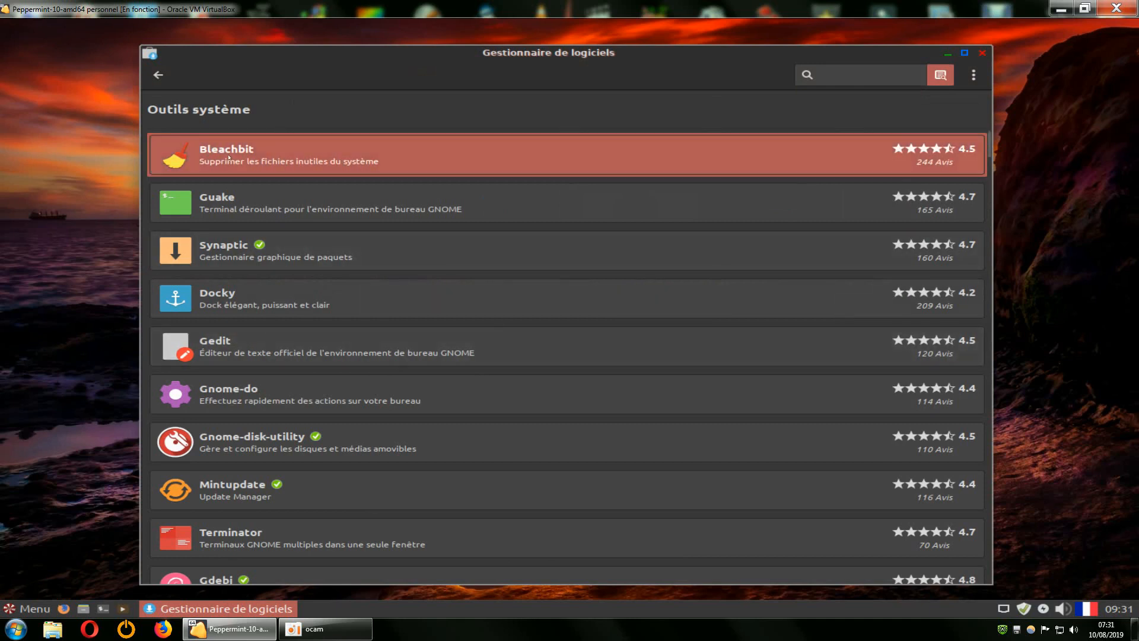
{"action": "left_click", "coordinate": [925, 114]}
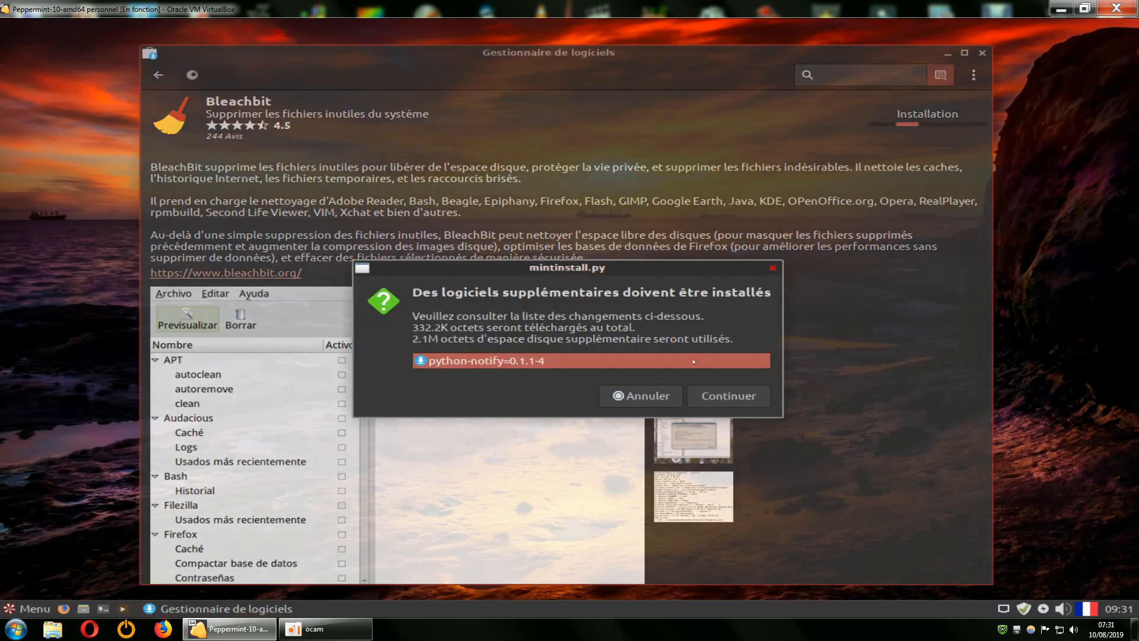
{"action": "left_click", "coordinate": [702, 401]}
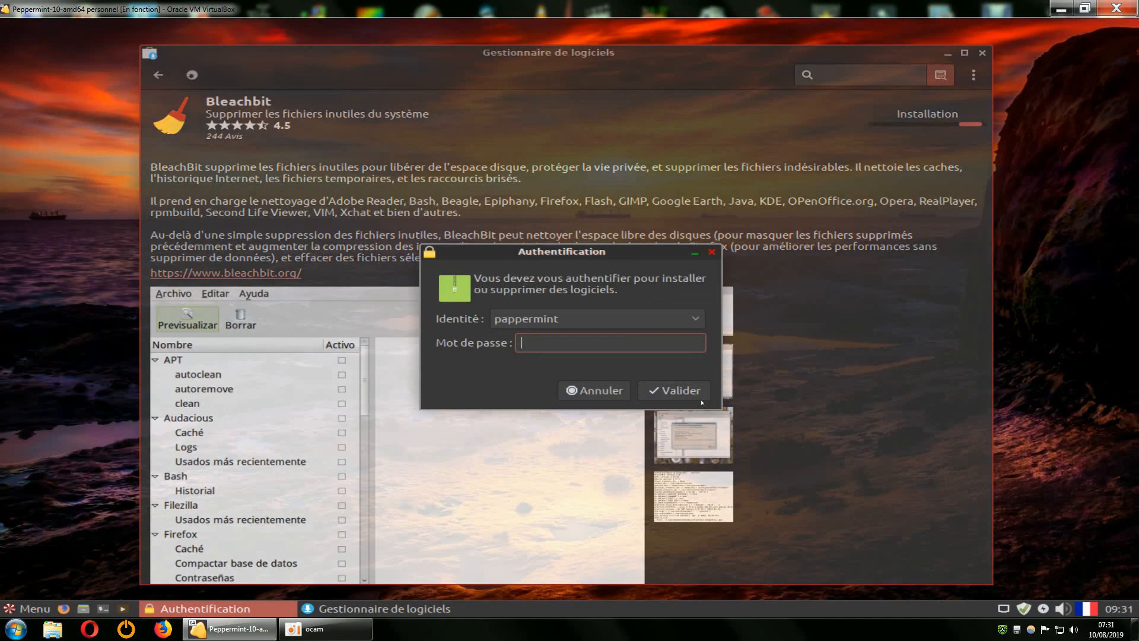
{"action": "type", "text": "p"}
{"action": "key", "text": "Return"}
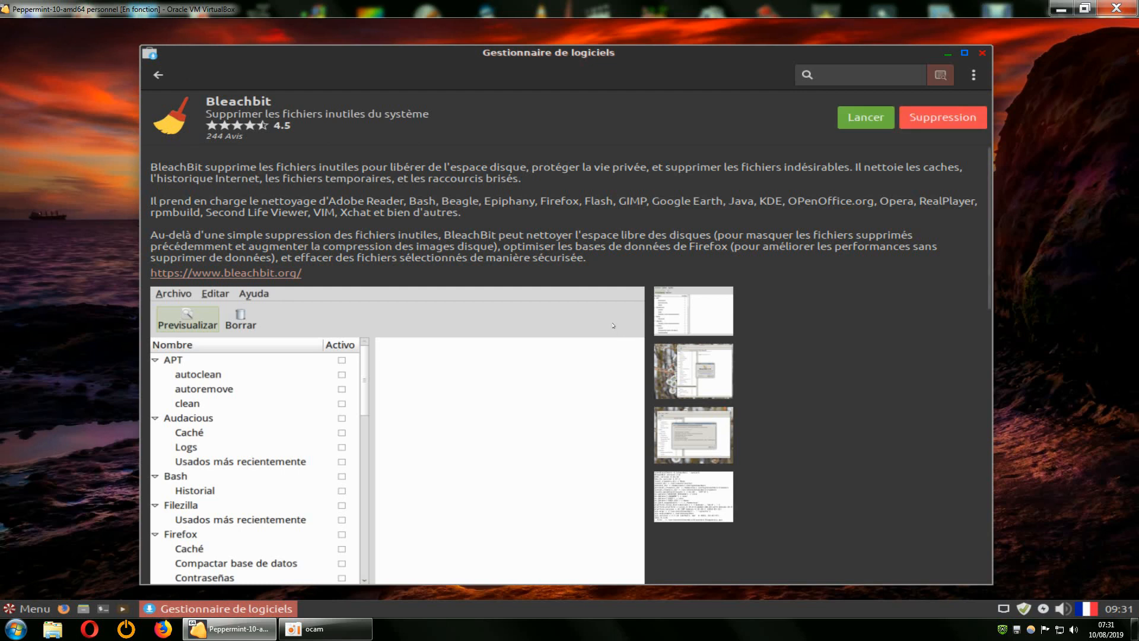
Back in the Outils système list, find Gufw further down and launch it from its details page.
{"action": "left_click", "coordinate": [157, 74]}
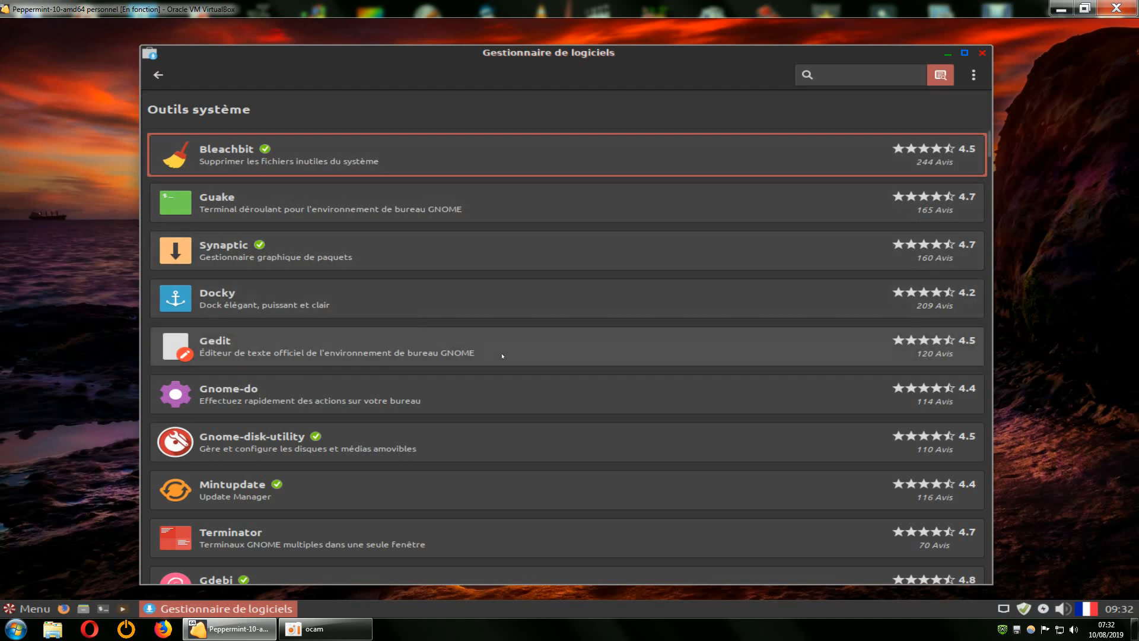
{"action": "scroll", "coordinate": [483, 388], "scroll_direction": "down", "scroll_amount": 1}
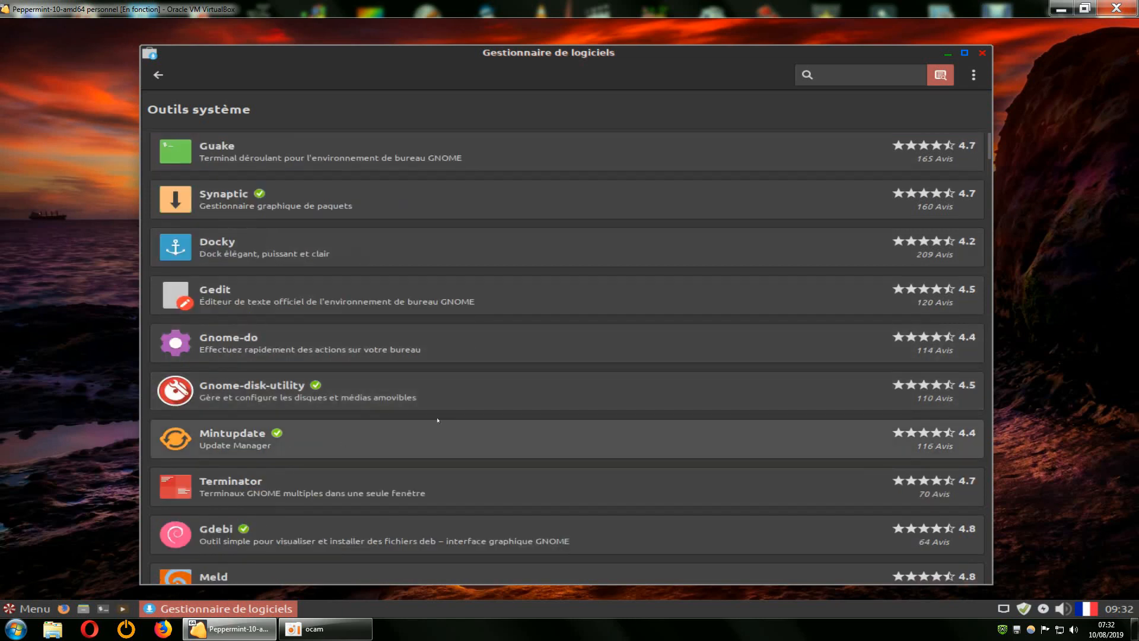
{"action": "scroll", "coordinate": [442, 415], "scroll_direction": "down", "scroll_amount": 3}
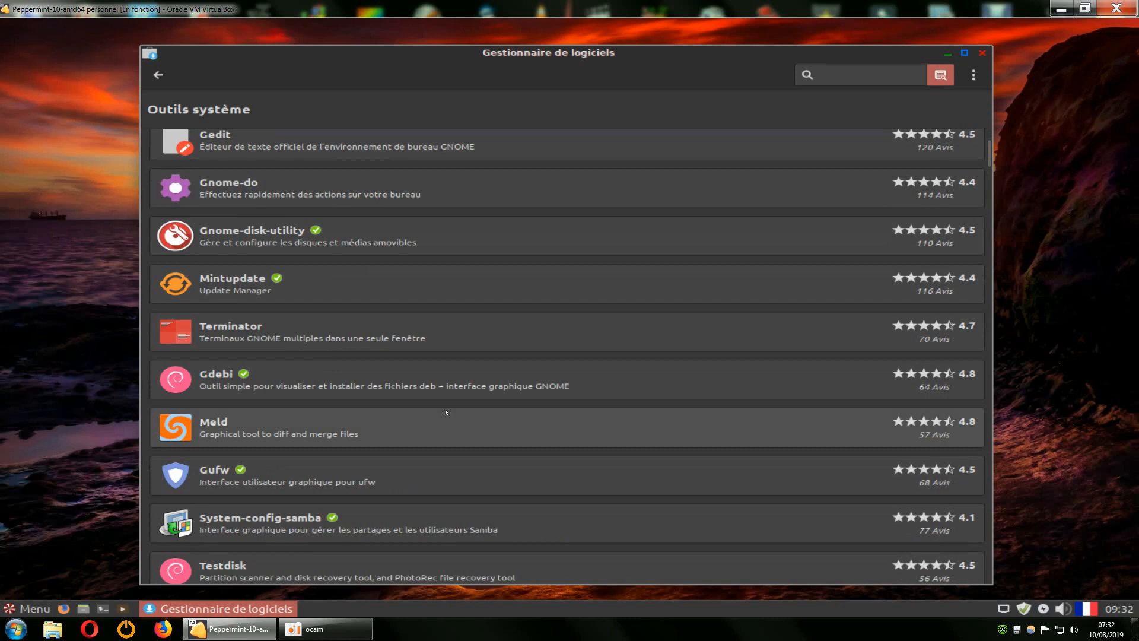
{"action": "scroll", "coordinate": [446, 412], "scroll_direction": "down", "scroll_amount": 2}
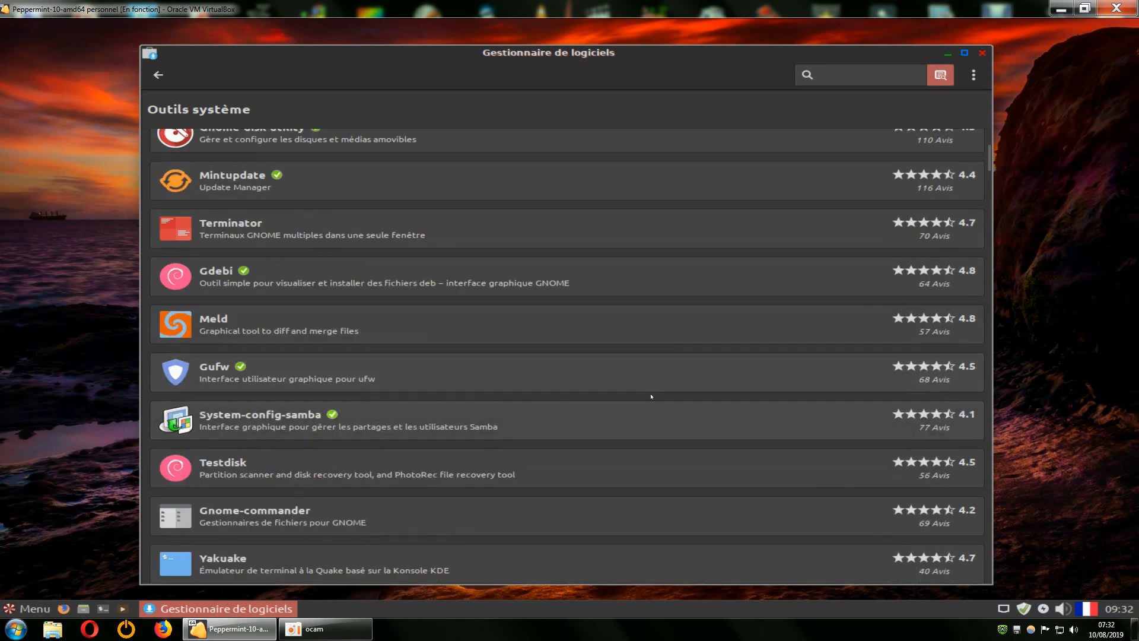
{"action": "left_click", "coordinate": [203, 370]}
{"action": "left_click", "coordinate": [877, 119]}
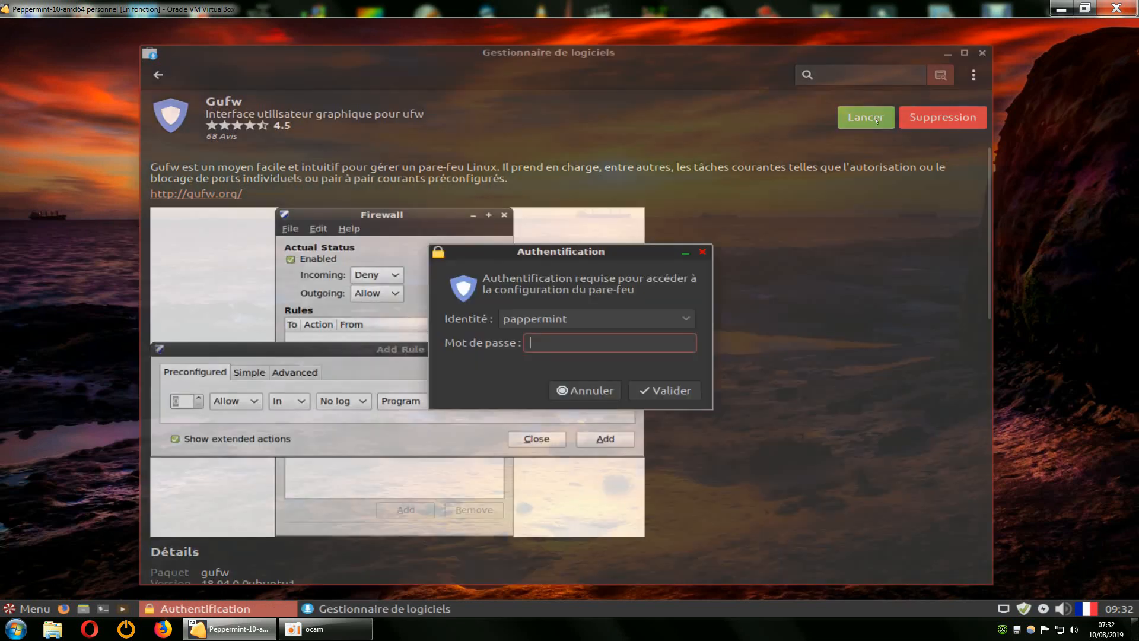
Authenticate to Gufw, switch the firewall État on, and close Gufw.
{"action": "type", "text": "•"}
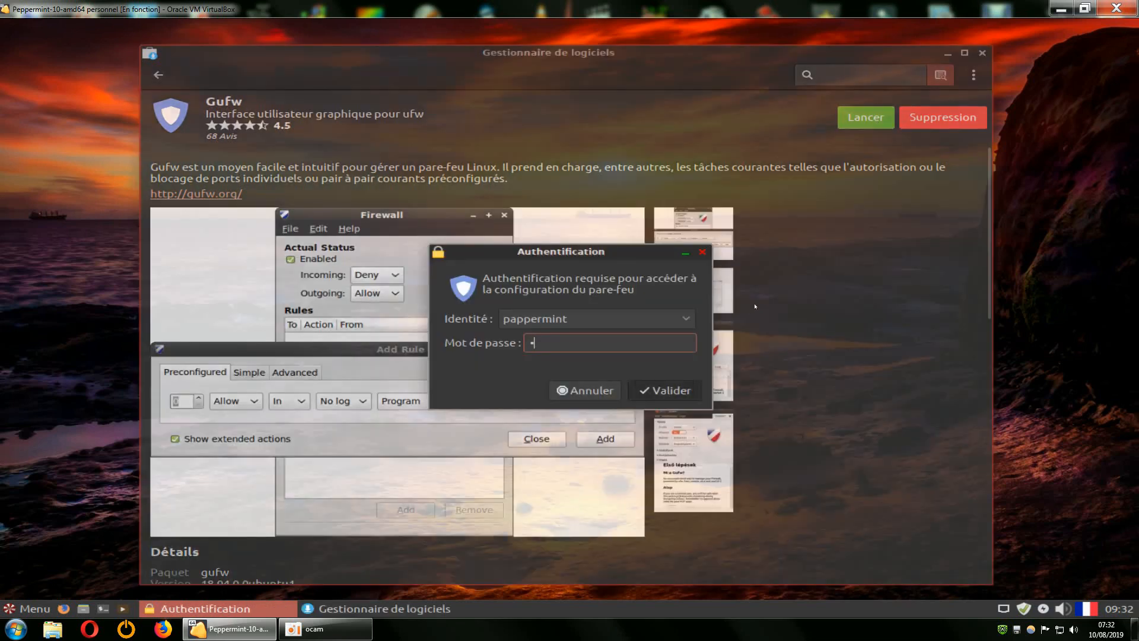
{"action": "key", "text": "Return"}
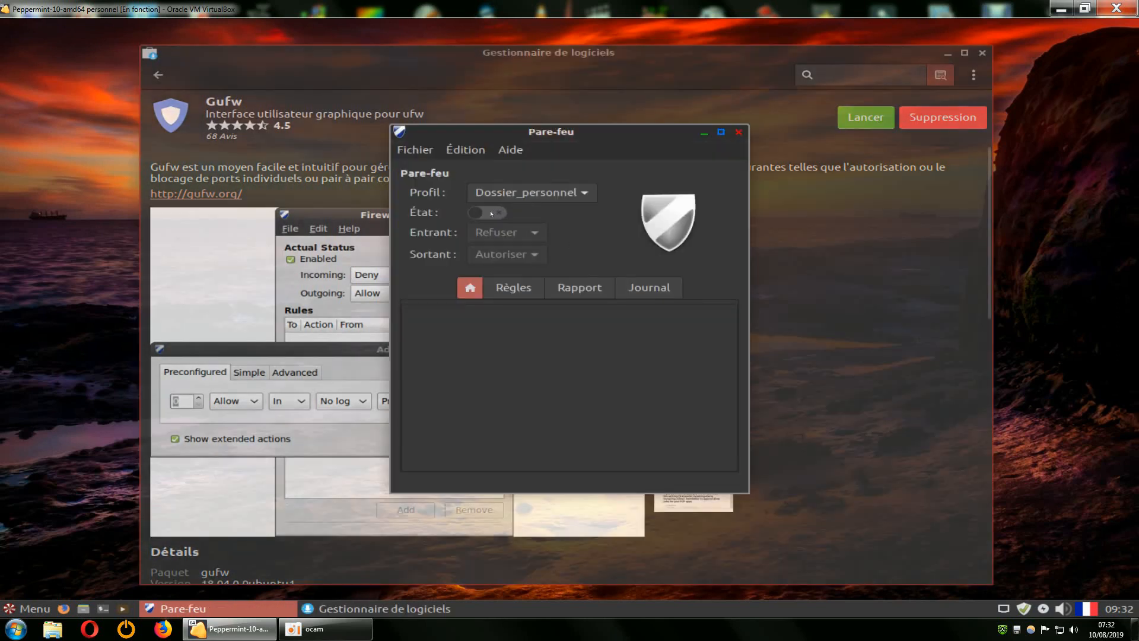
{"action": "left_click", "coordinate": [491, 213]}
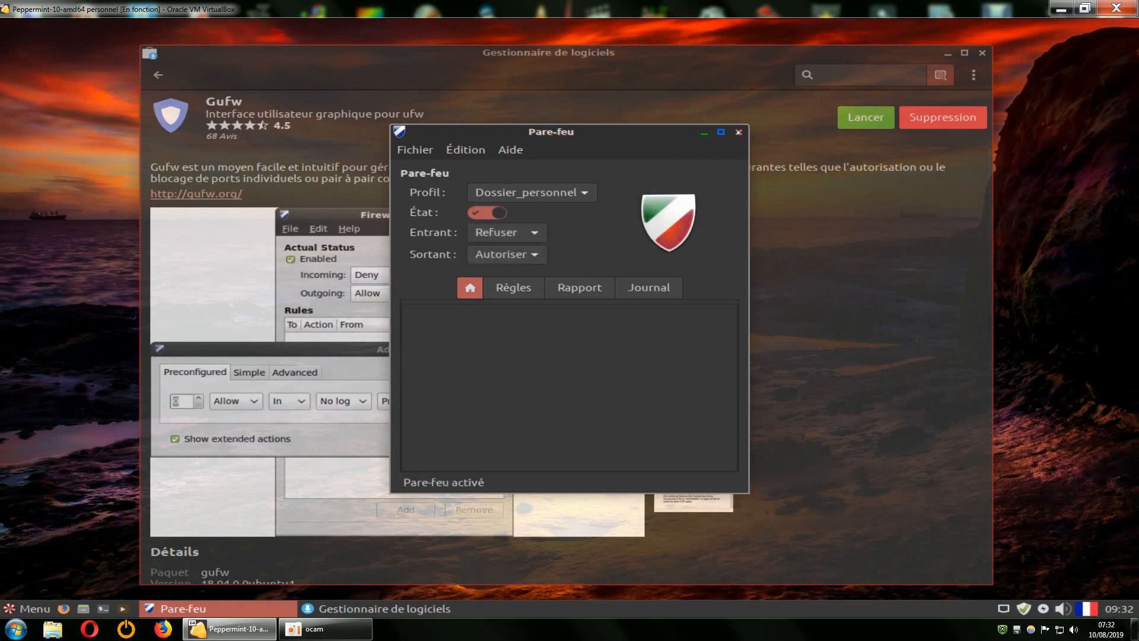
{"action": "left_click", "coordinate": [738, 132]}
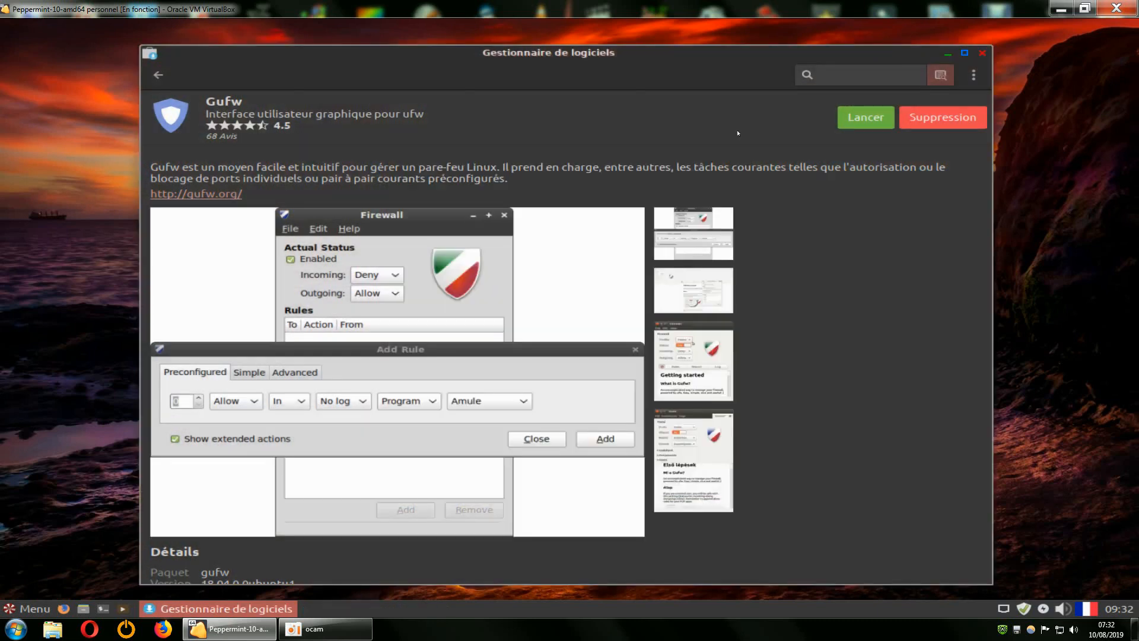
Open and dismiss the application menu, nudge the software manager up, and return to the system tools list.
{"action": "left_click", "coordinate": [29, 611]}
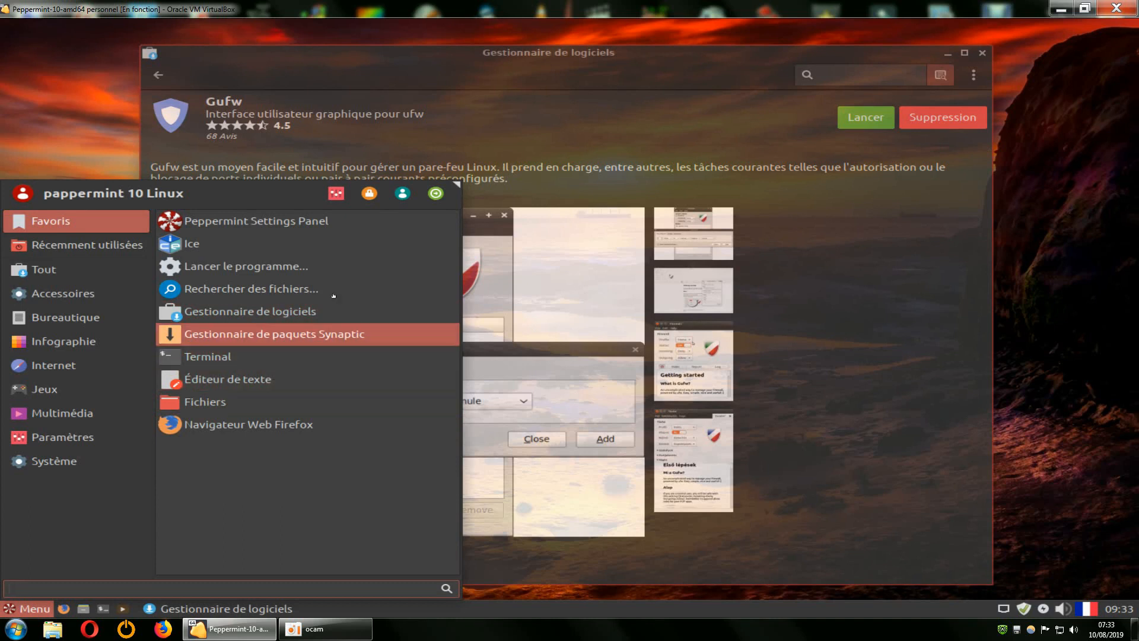
{"action": "left_click", "coordinate": [895, 297]}
{"action": "mouse_move", "coordinate": [711, 63]}
{"action": "left_mouse_down"}
{"action": "mouse_move", "coordinate": [743, 54]}
{"action": "mouse_move", "coordinate": [716, 52]}
{"action": "left_mouse_up"}
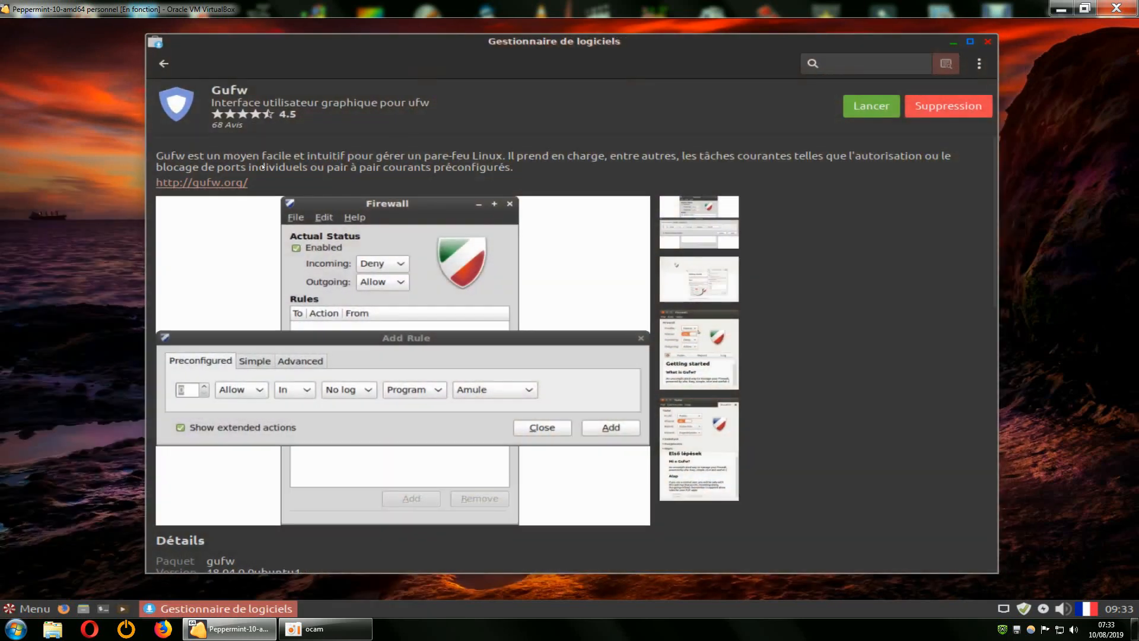
{"action": "left_click", "coordinate": [164, 63]}
Close the software manager and bring up the menu's Système category.
{"action": "left_click", "coordinate": [988, 42]}
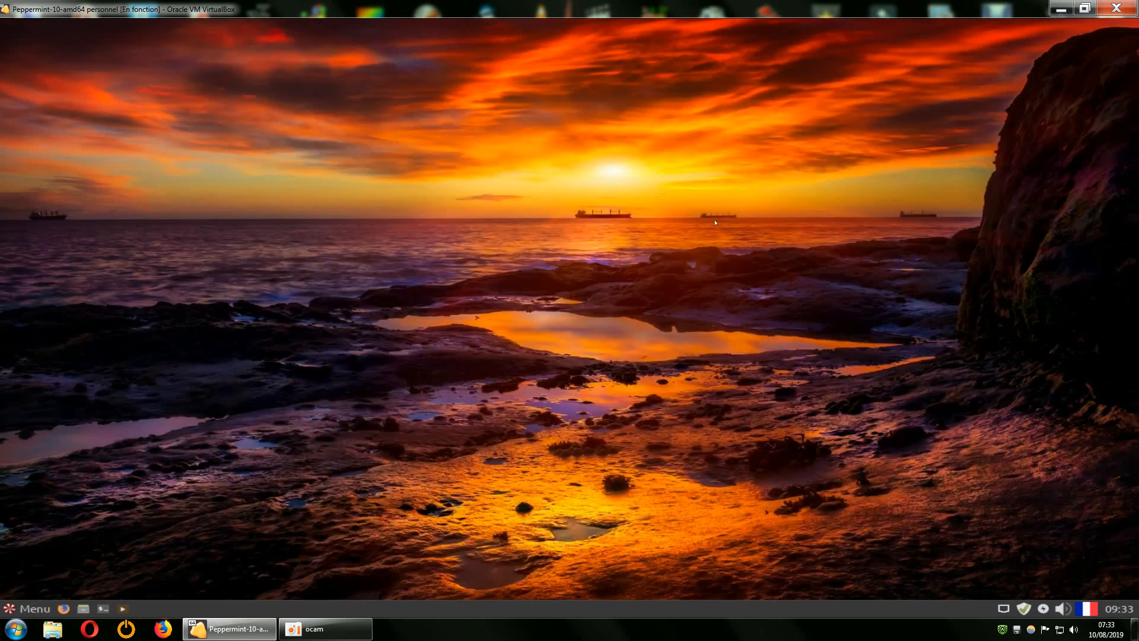
{"action": "left_click", "coordinate": [35, 607]}
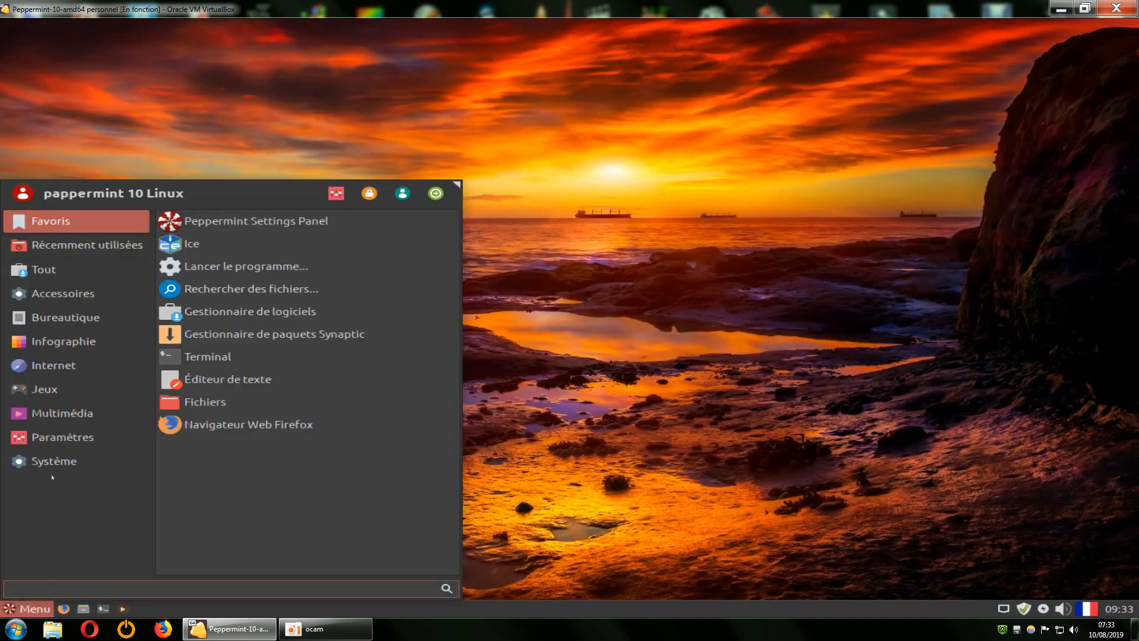
{"action": "mouse_move", "coordinate": [45, 462]}
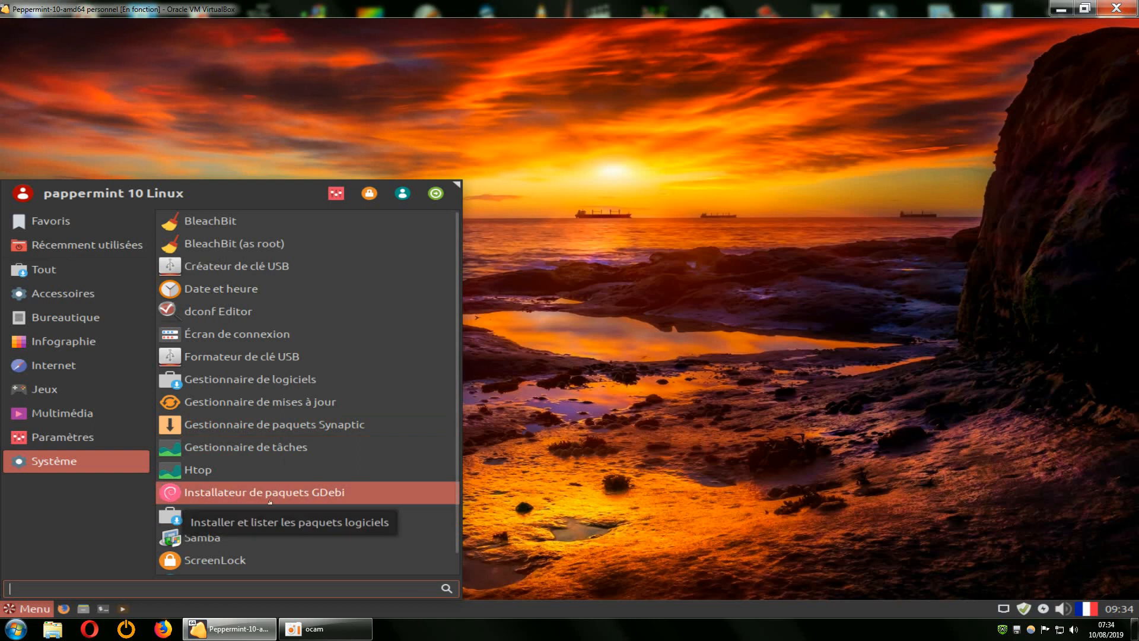
Launch Installateur de paquets GDebi with the administrator password and refresh it via Fichier > Actualiser.
{"action": "left_click", "coordinate": [328, 492]}
{"action": "type", "text": "p"}
{"action": "key", "text": "Return"}
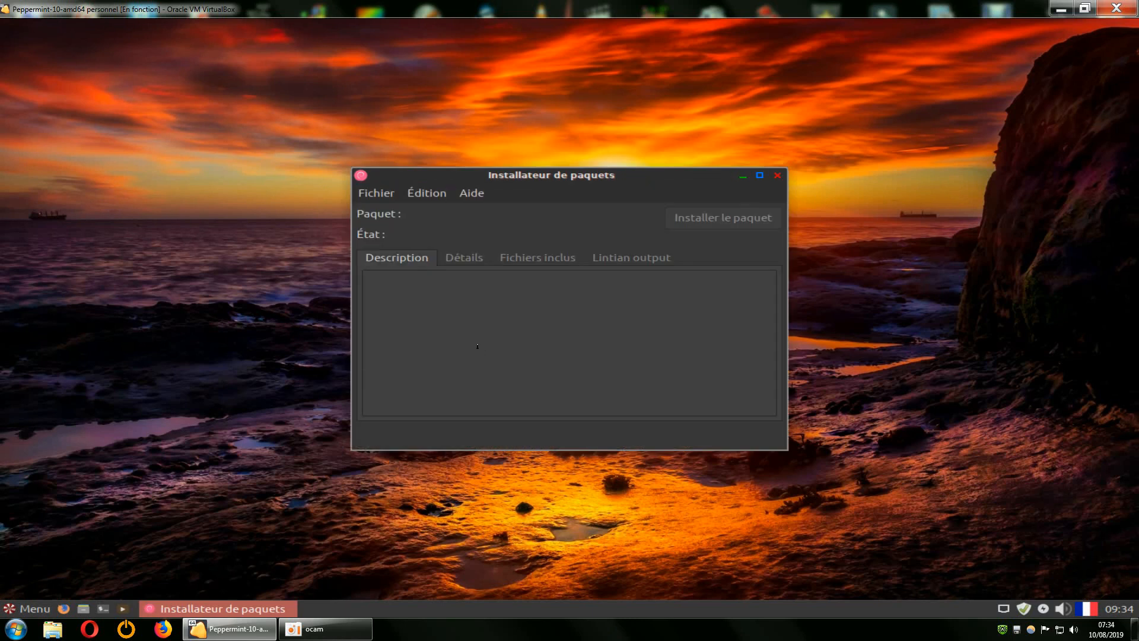
{"action": "left_click", "coordinate": [424, 195]}
{"action": "mouse_move", "coordinate": [378, 194]}
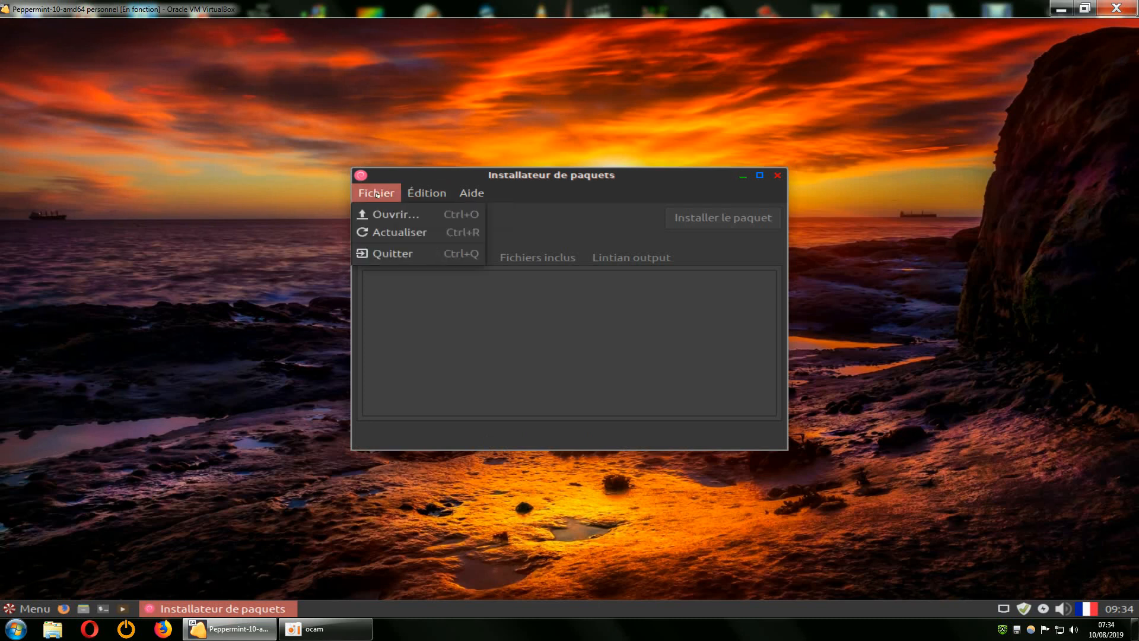
{"action": "left_click", "coordinate": [380, 233]}
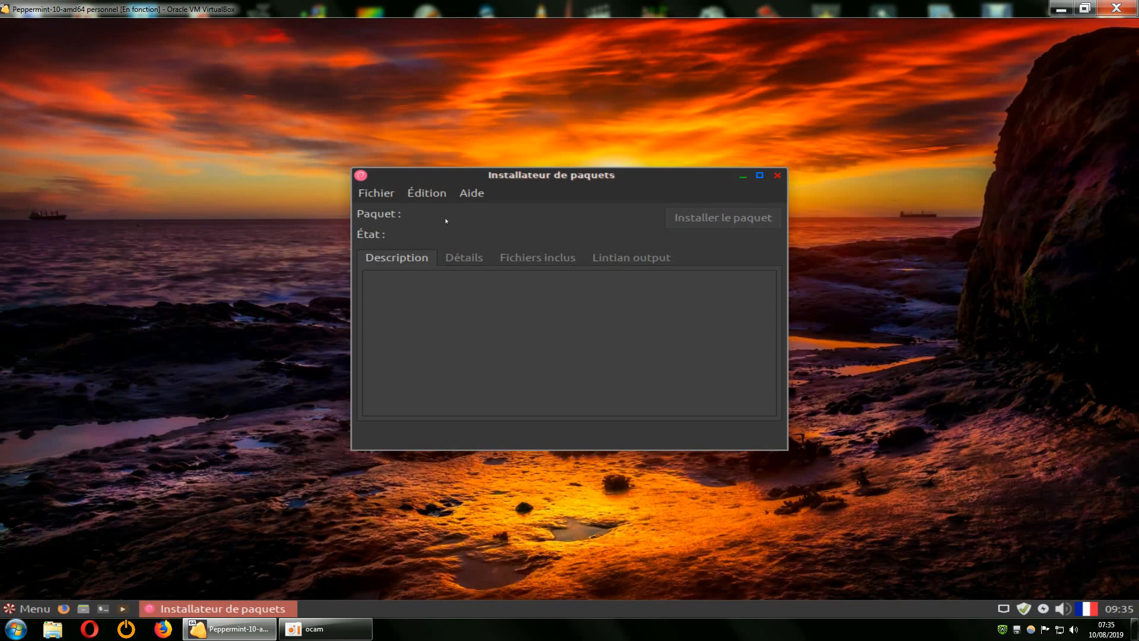
Close GDebi, then launch Advert Blocker from the menu's Paramètres category.
{"action": "left_click", "coordinate": [777, 176]}
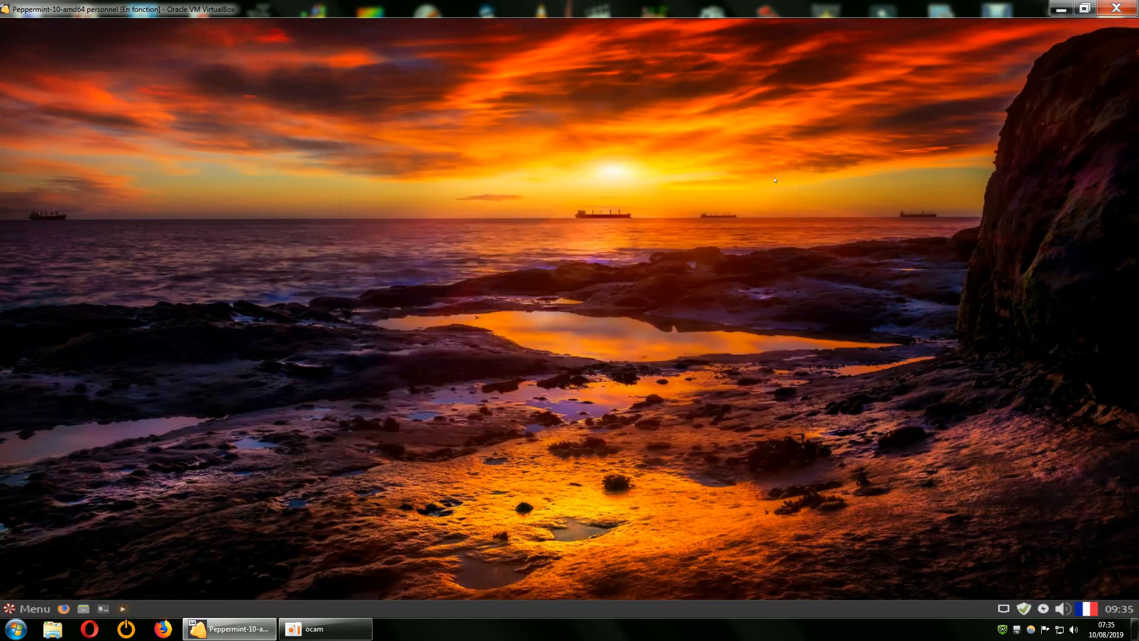
{"action": "left_click", "coordinate": [29, 608]}
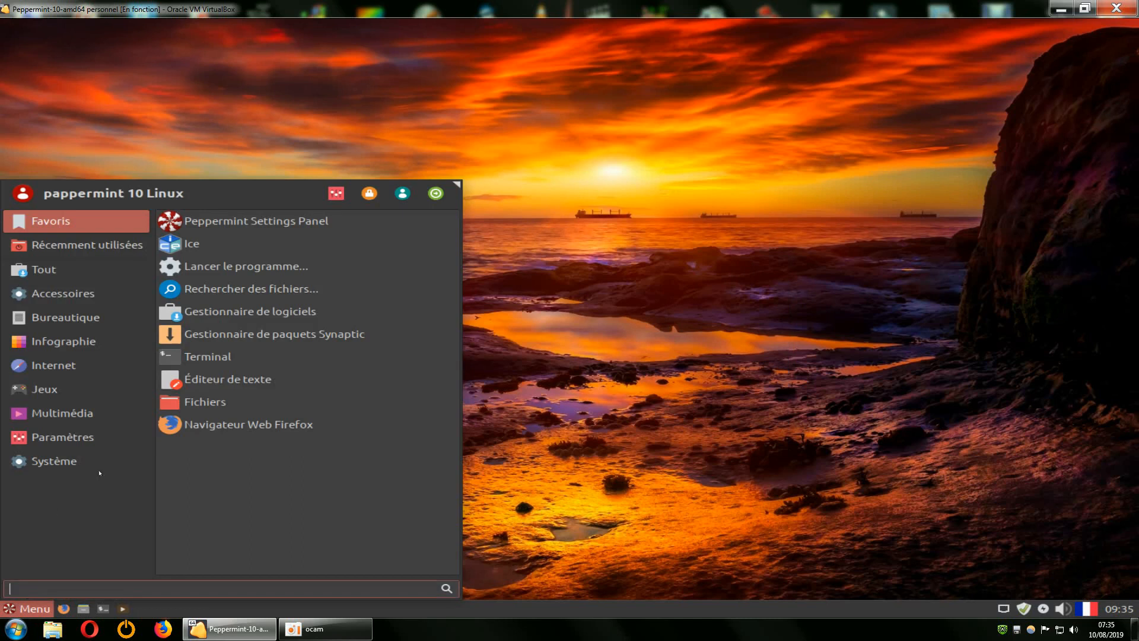
{"action": "mouse_move", "coordinate": [63, 462]}
{"action": "scroll", "coordinate": [244, 468], "scroll_direction": "down", "scroll_amount": 1}
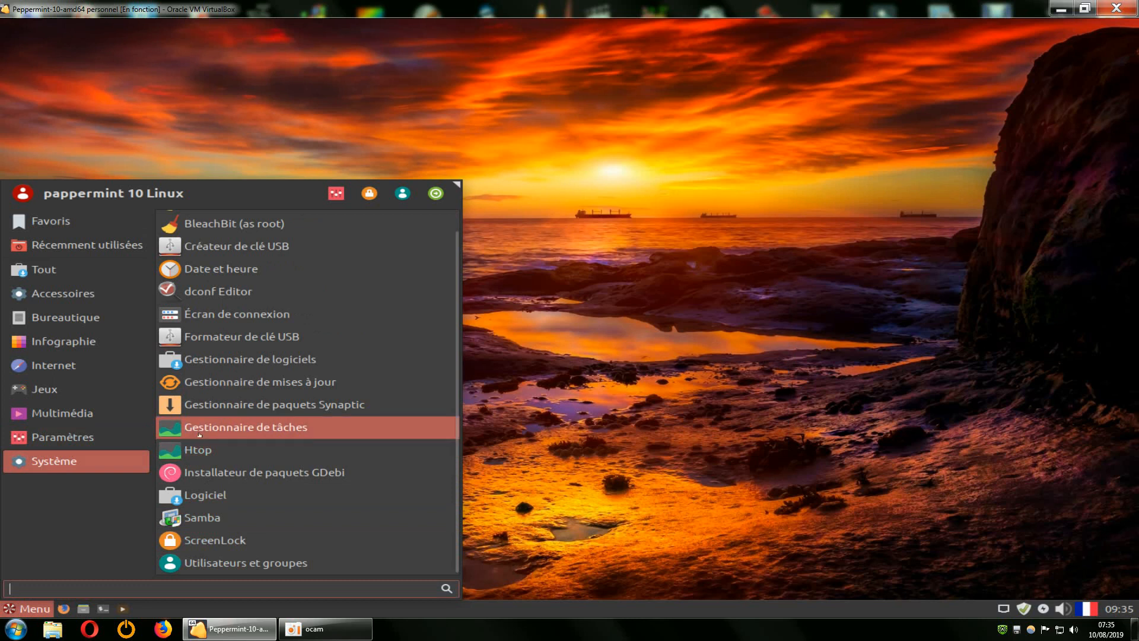
{"action": "left_click", "coordinate": [62, 439]}
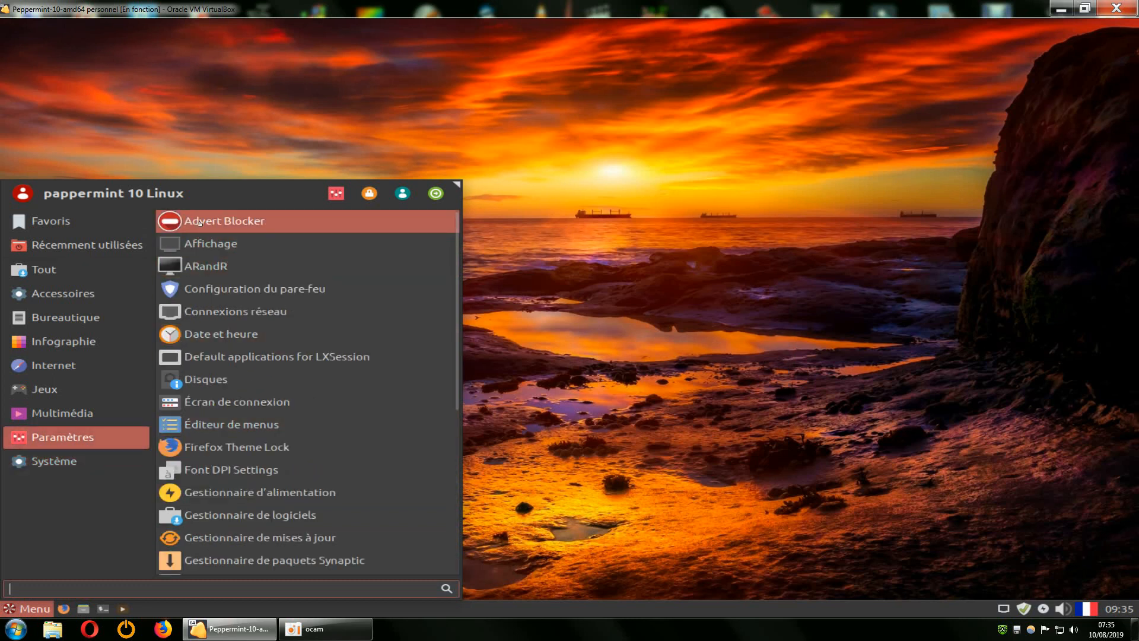
{"action": "left_click", "coordinate": [203, 223]}
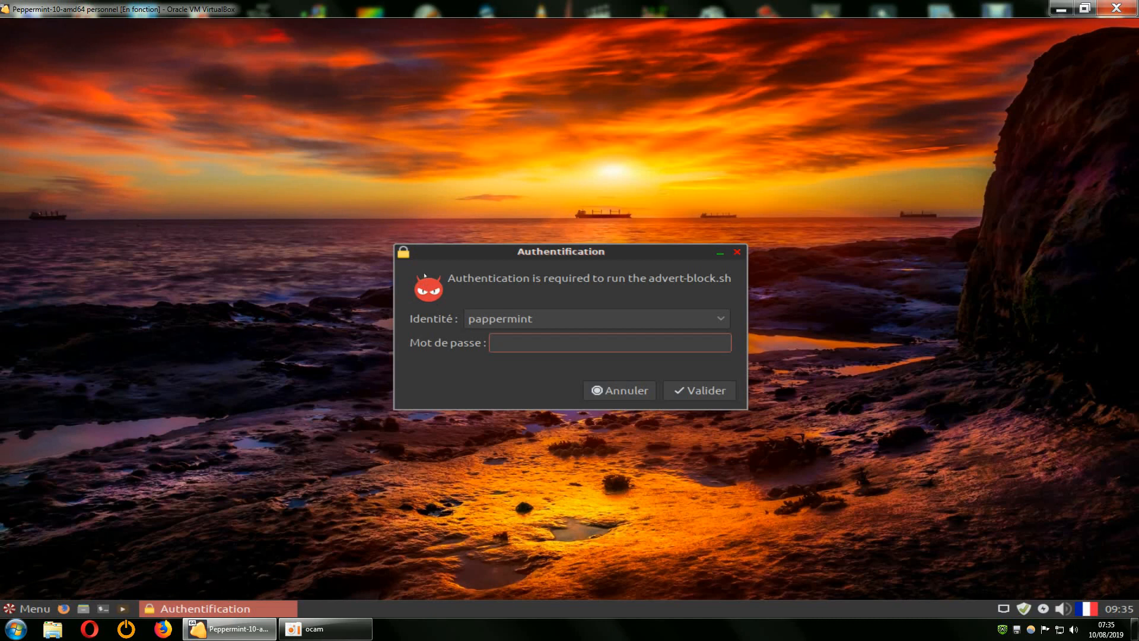
Authenticate, agree to ad blocking, enlarge the service list, then cancel without choosing a service.
{"action": "key", "text": "Return"}
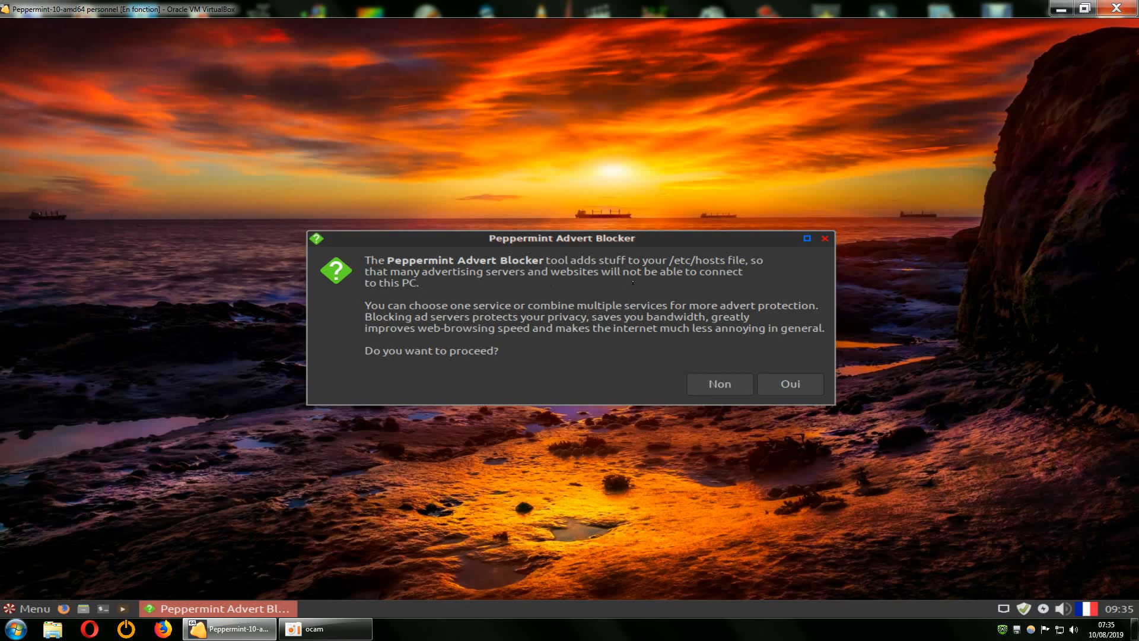
{"action": "left_click", "coordinate": [784, 385]}
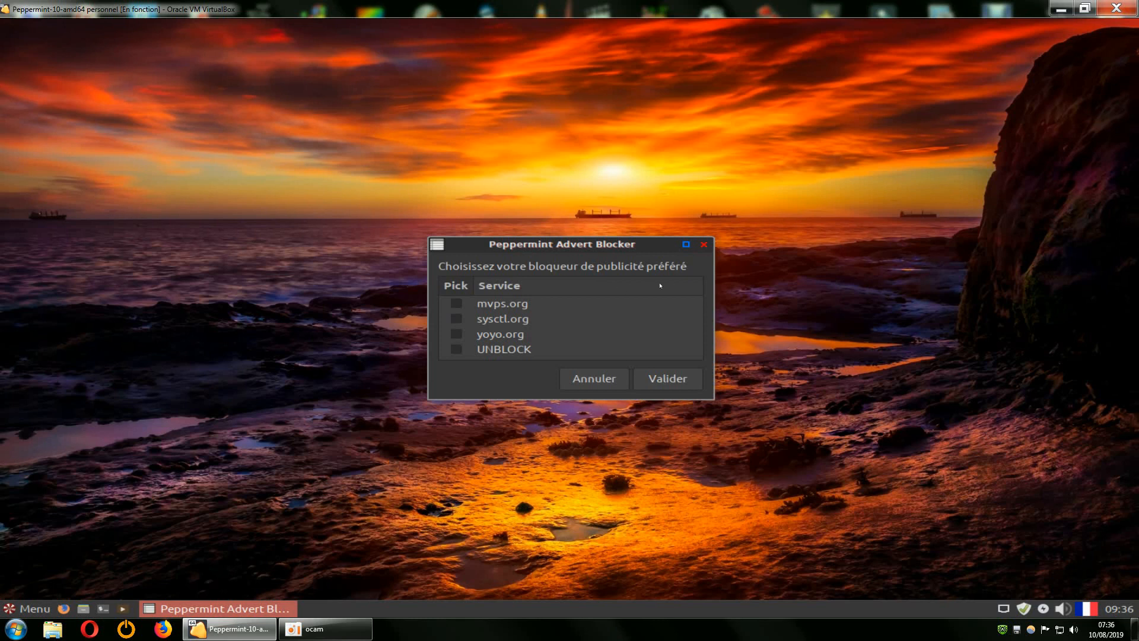
{"action": "left_click_drag", "start_coordinate": [712, 404], "coordinate": [725, 478]}
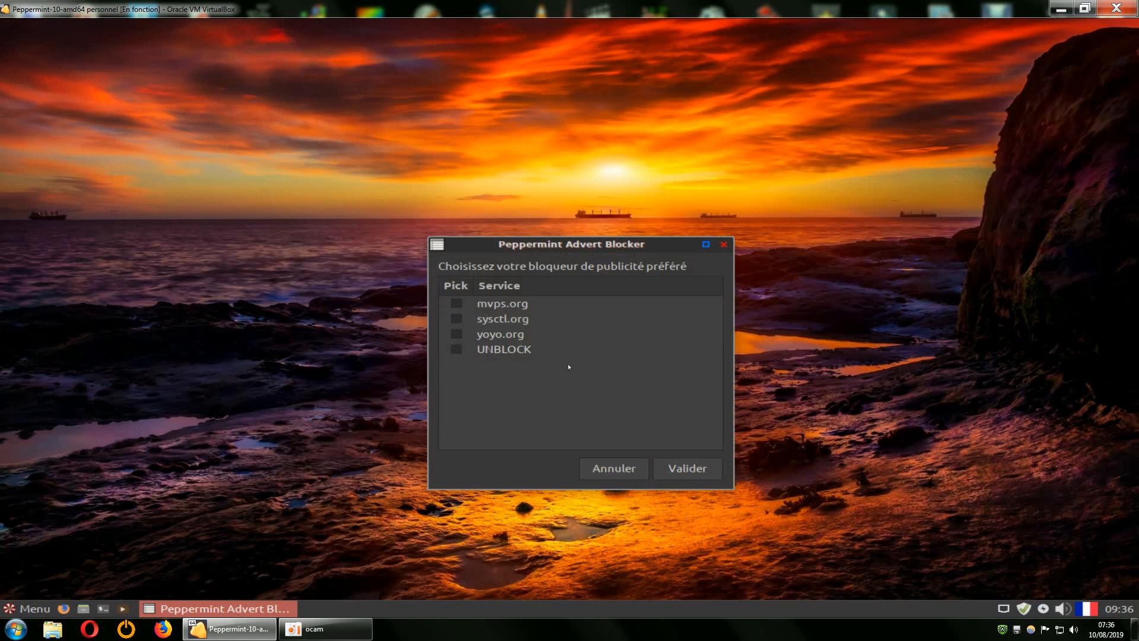
{"action": "left_click", "coordinate": [593, 472]}
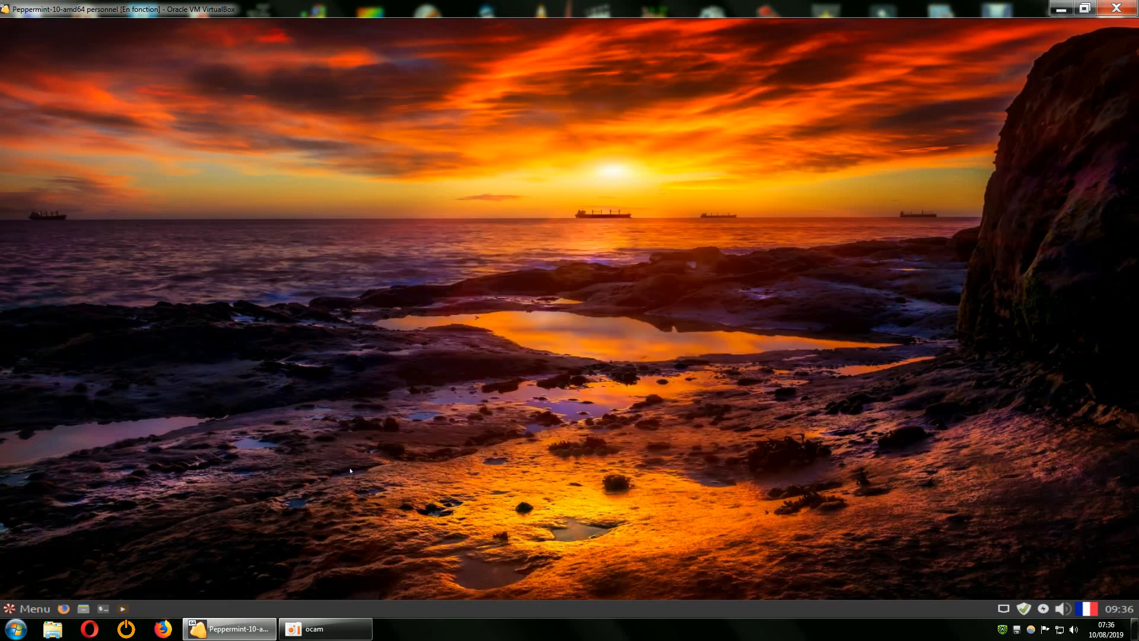
Launch Gestionnaire de mises à jour from further down the menu's Paramètres category.
{"action": "left_click", "coordinate": [30, 609]}
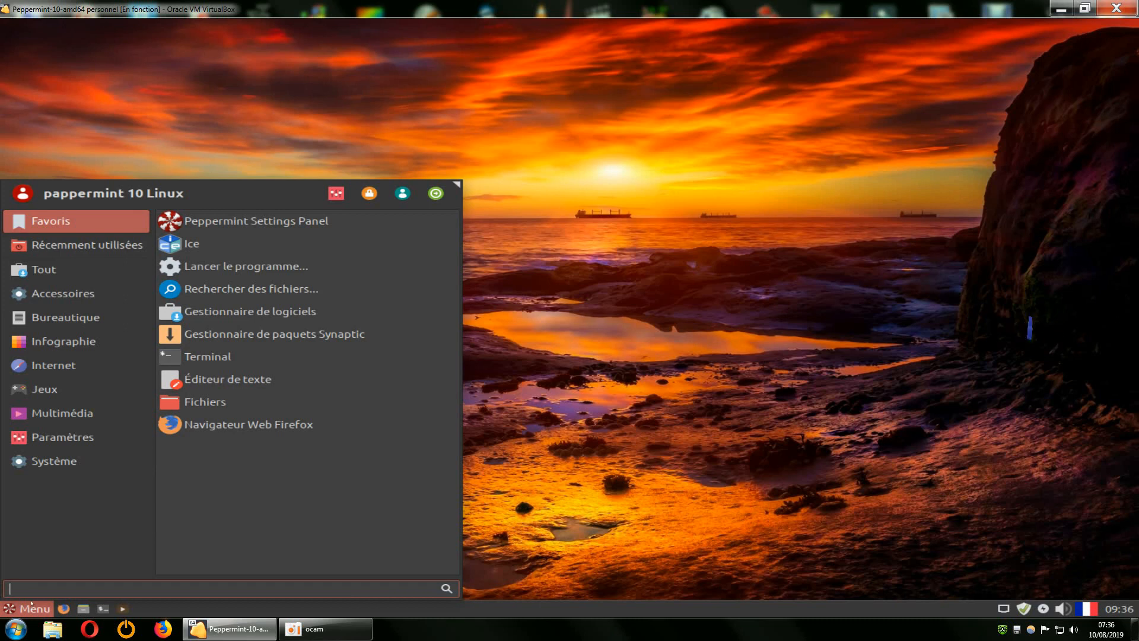
{"action": "left_click", "coordinate": [55, 463]}
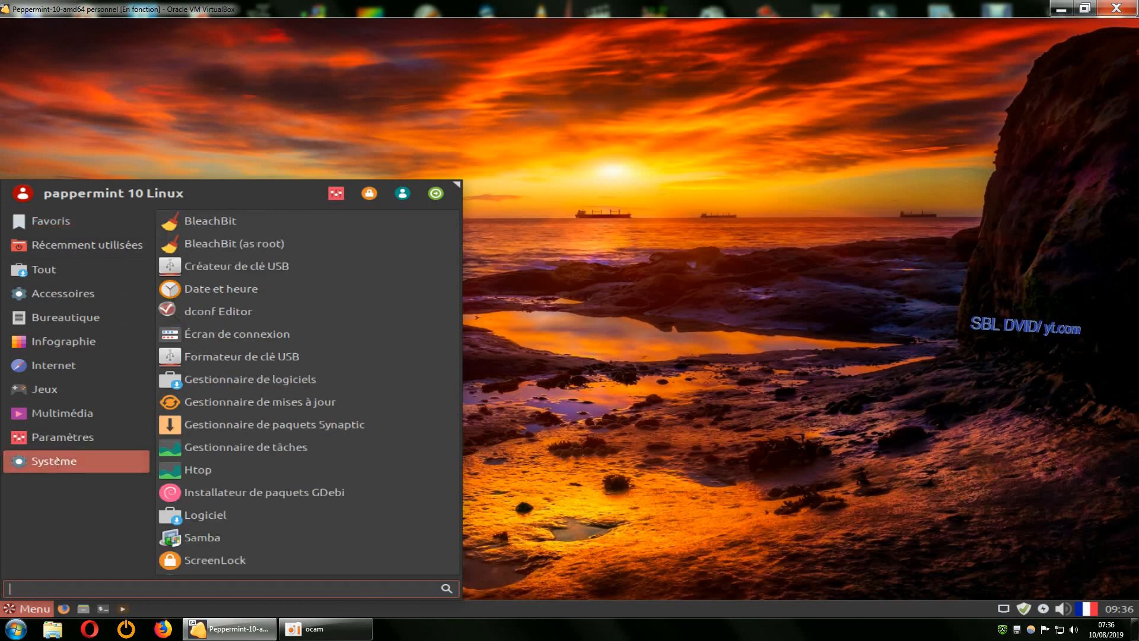
{"action": "left_click", "coordinate": [59, 437]}
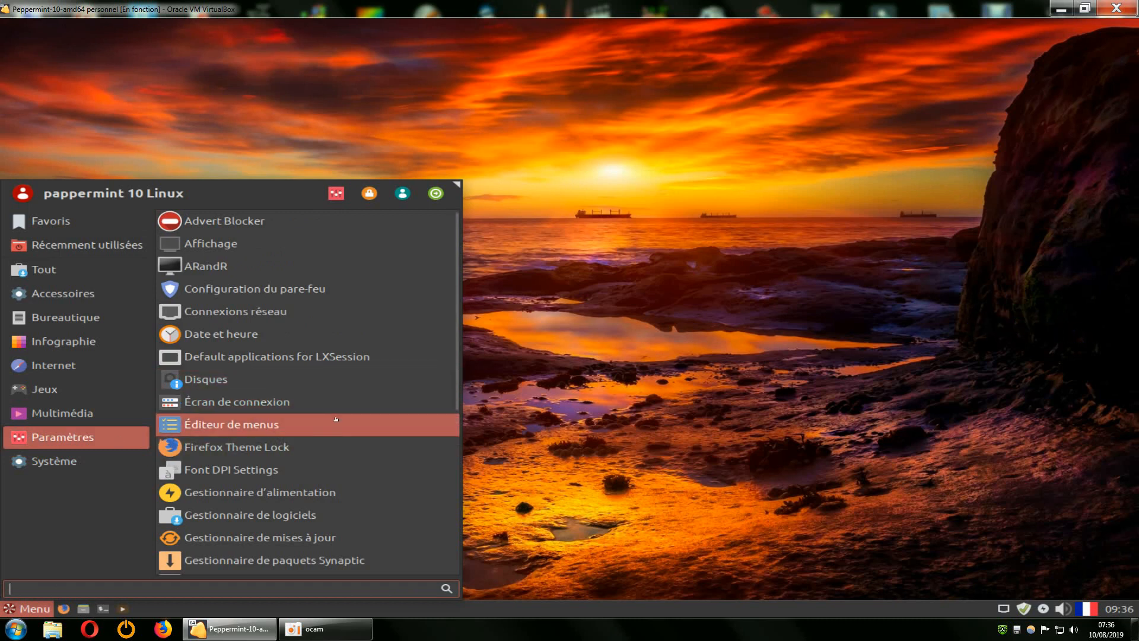
{"action": "scroll", "coordinate": [403, 429], "scroll_direction": "down", "scroll_amount": 3}
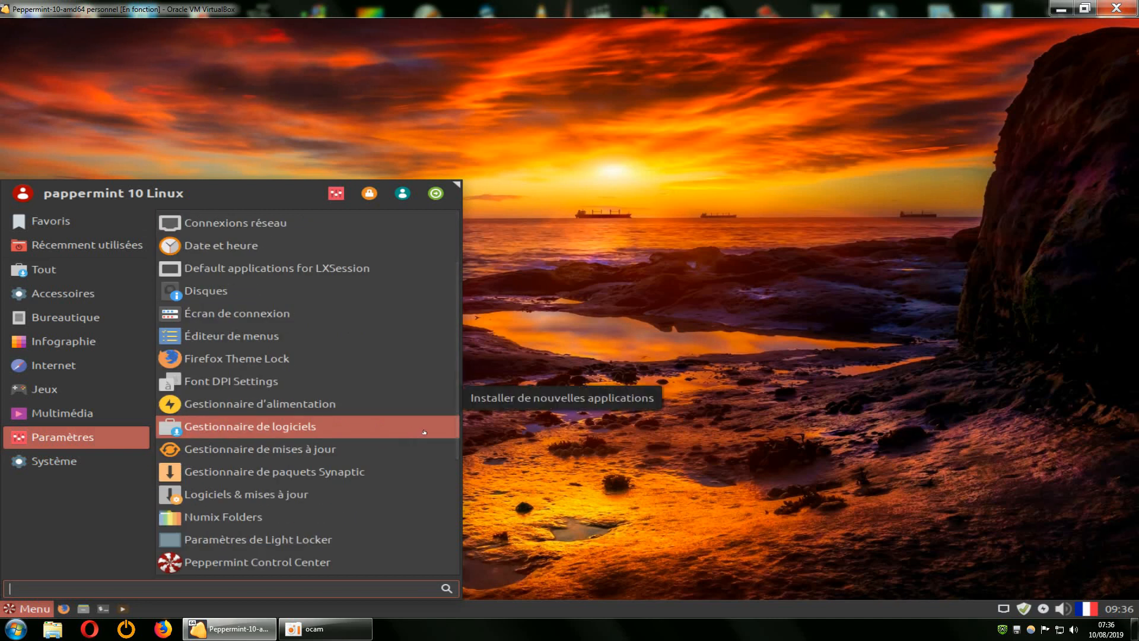
{"action": "left_click", "coordinate": [269, 453]}
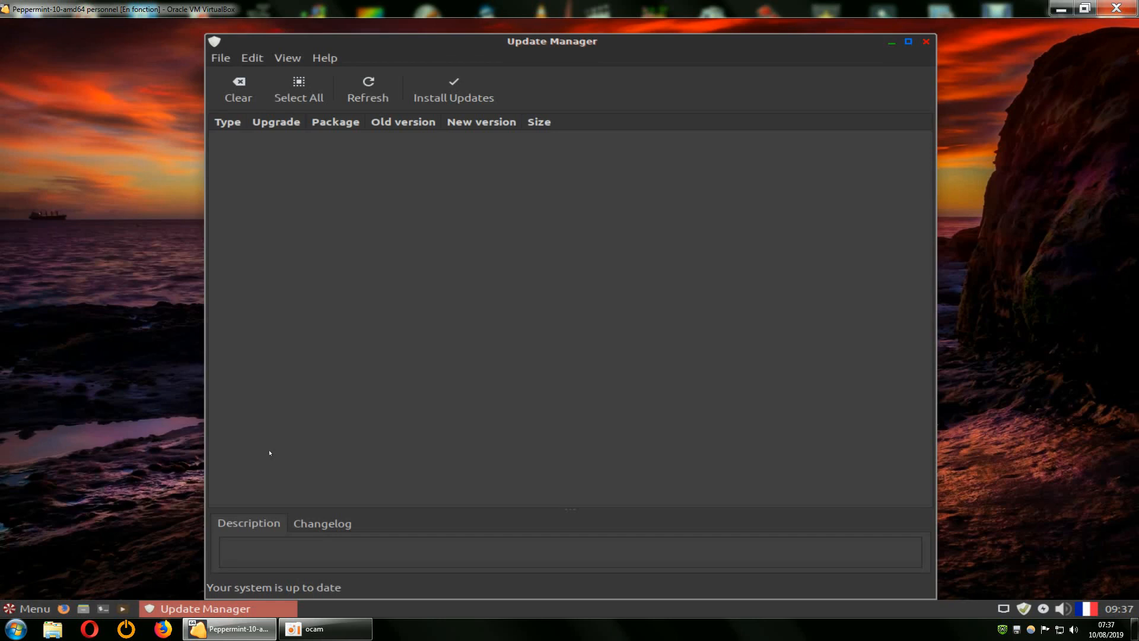
Refresh Update Manager, then close it once it reports the system up to date.
{"action": "left_click", "coordinate": [368, 89]}
{"action": "left_click", "coordinate": [926, 41]}
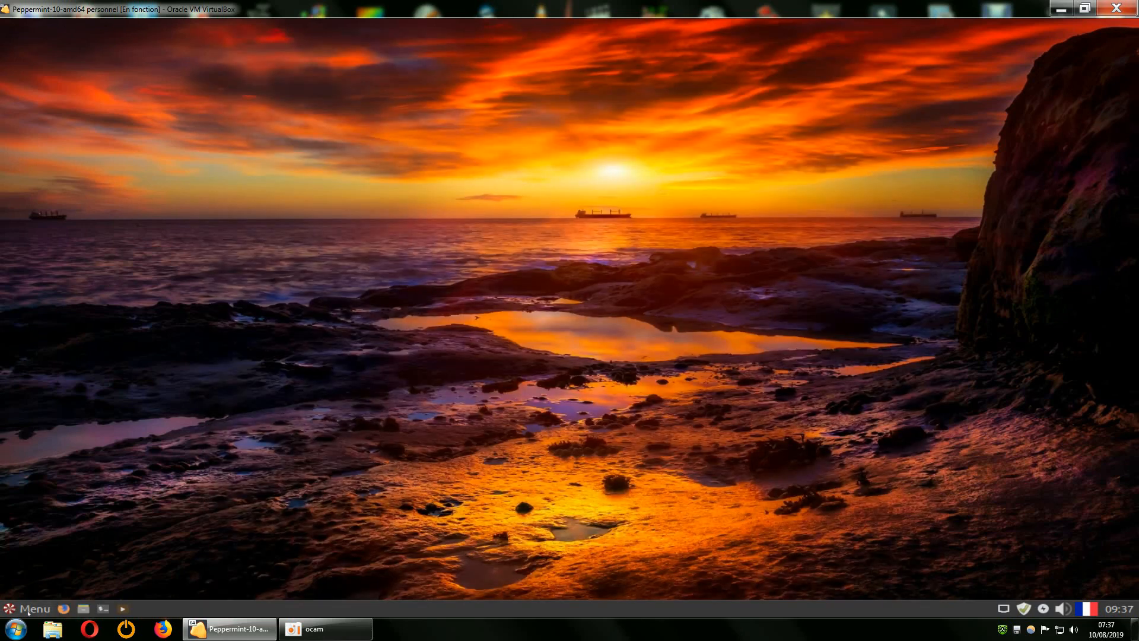
Launch Logiciels & mises à jour from lower in the menu's Paramètres list.
{"action": "left_click", "coordinate": [28, 609]}
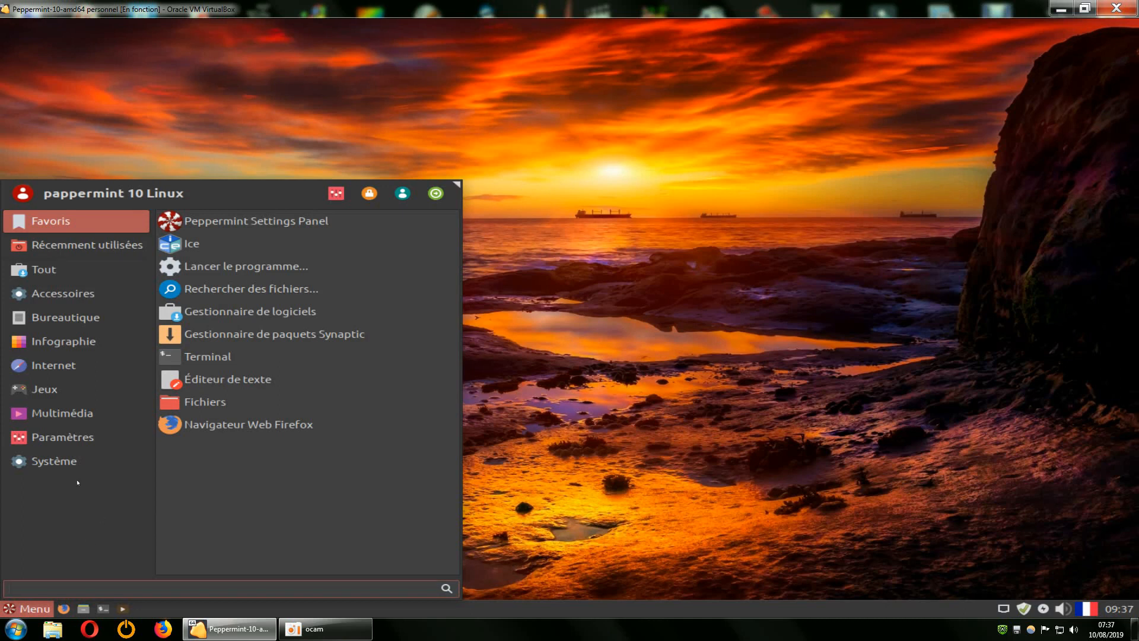
{"action": "mouse_move", "coordinate": [66, 439]}
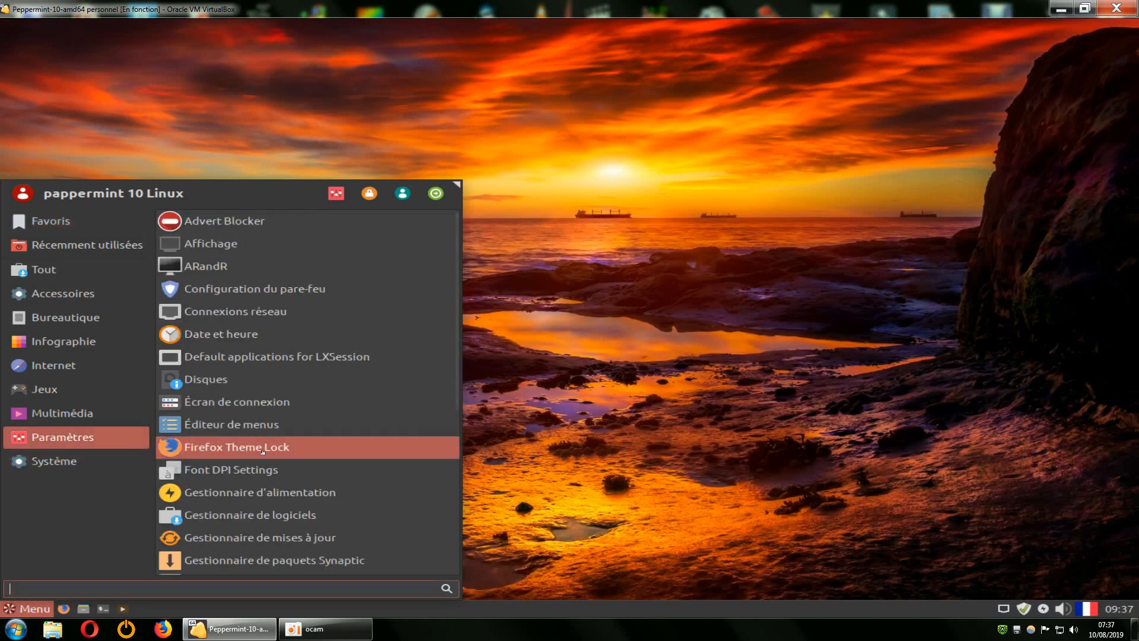
{"action": "scroll", "coordinate": [261, 446], "scroll_direction": "down", "scroll_amount": 2}
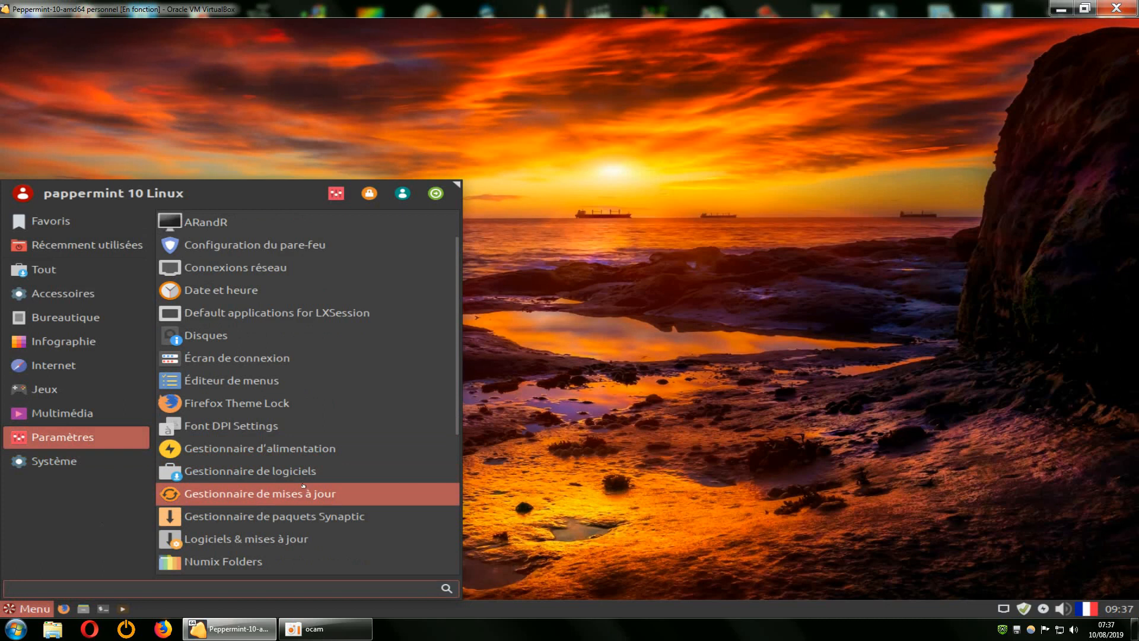
{"action": "scroll", "coordinate": [303, 485], "scroll_direction": "down", "scroll_amount": 4}
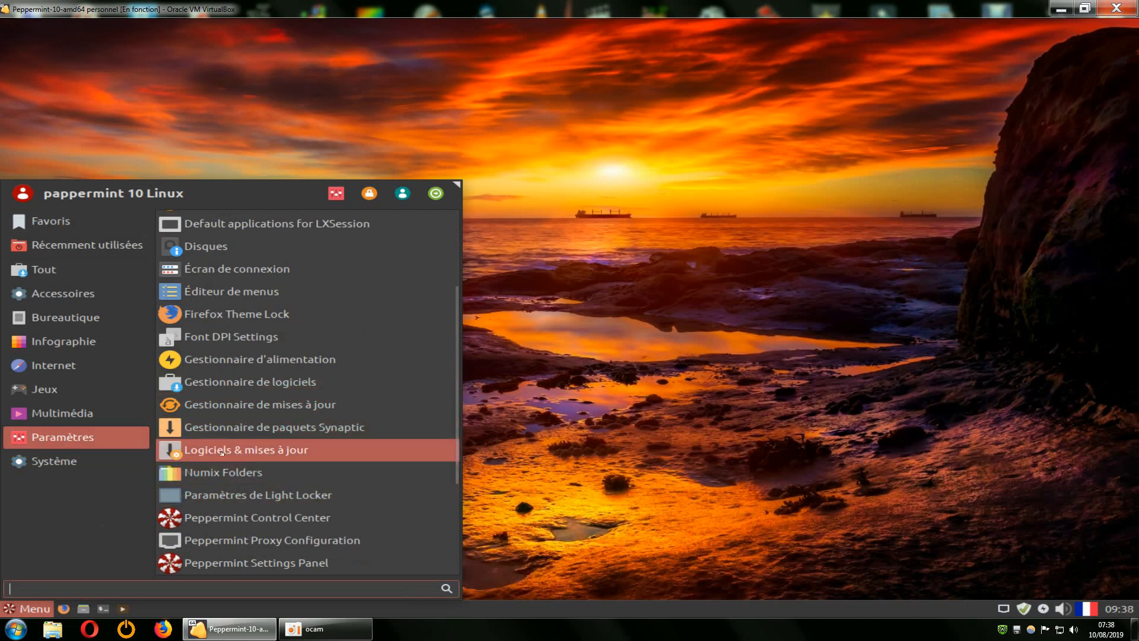
{"action": "left_click", "coordinate": [248, 451]}
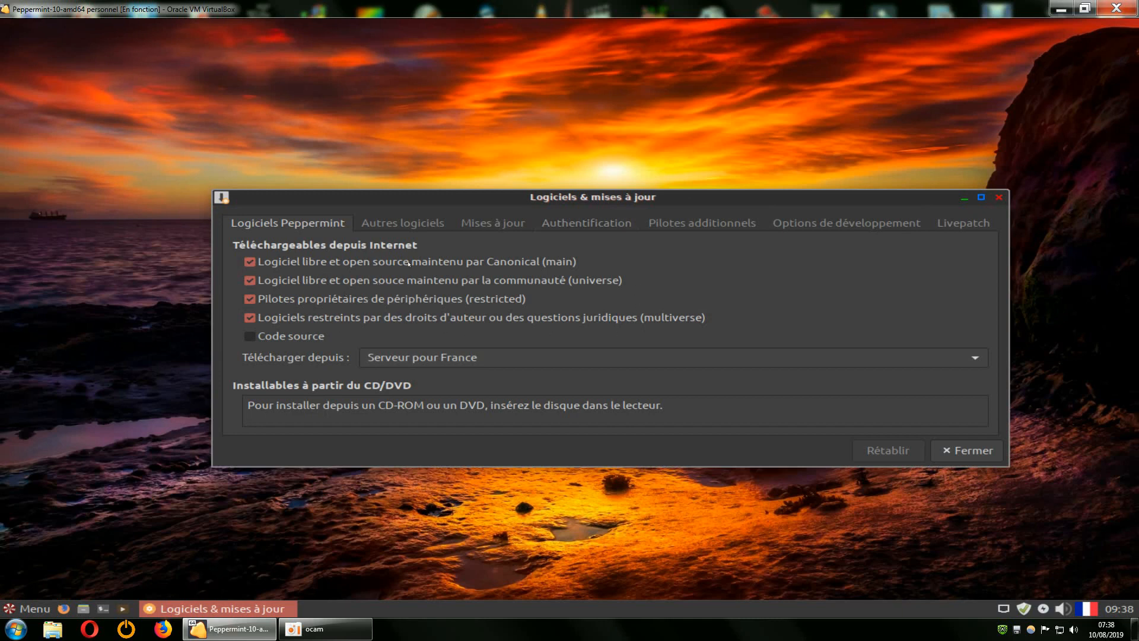
On the Mises à jour tab, set automatic update checks to Toutes les semaines and authenticate.
{"action": "left_click", "coordinate": [413, 224]}
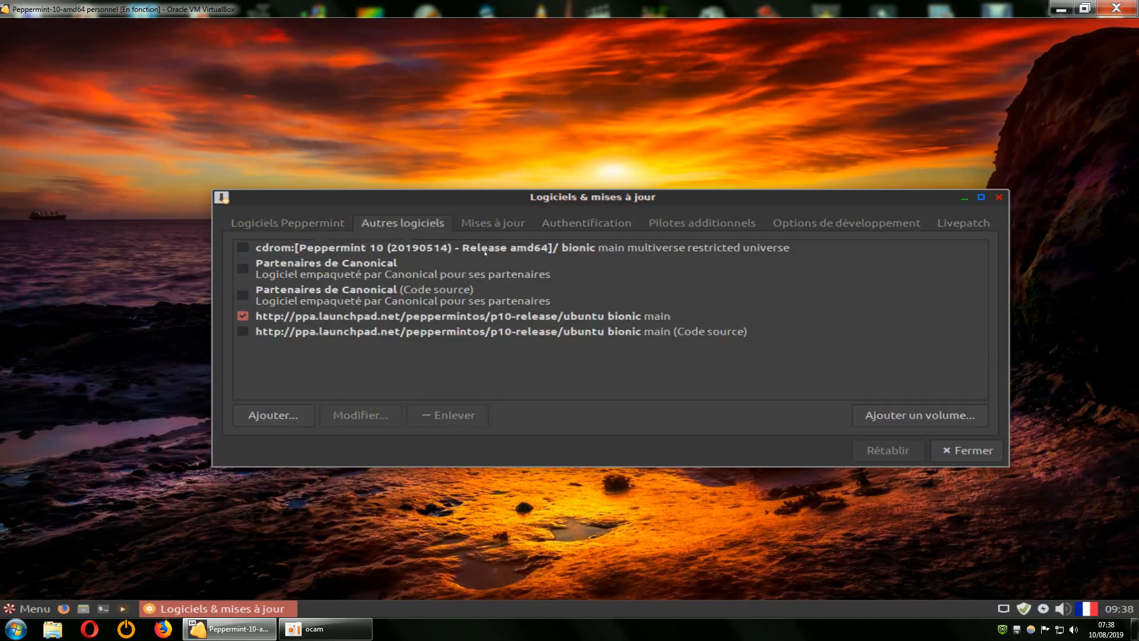
{"action": "left_click", "coordinate": [494, 224]}
{"action": "left_click", "coordinate": [659, 332]}
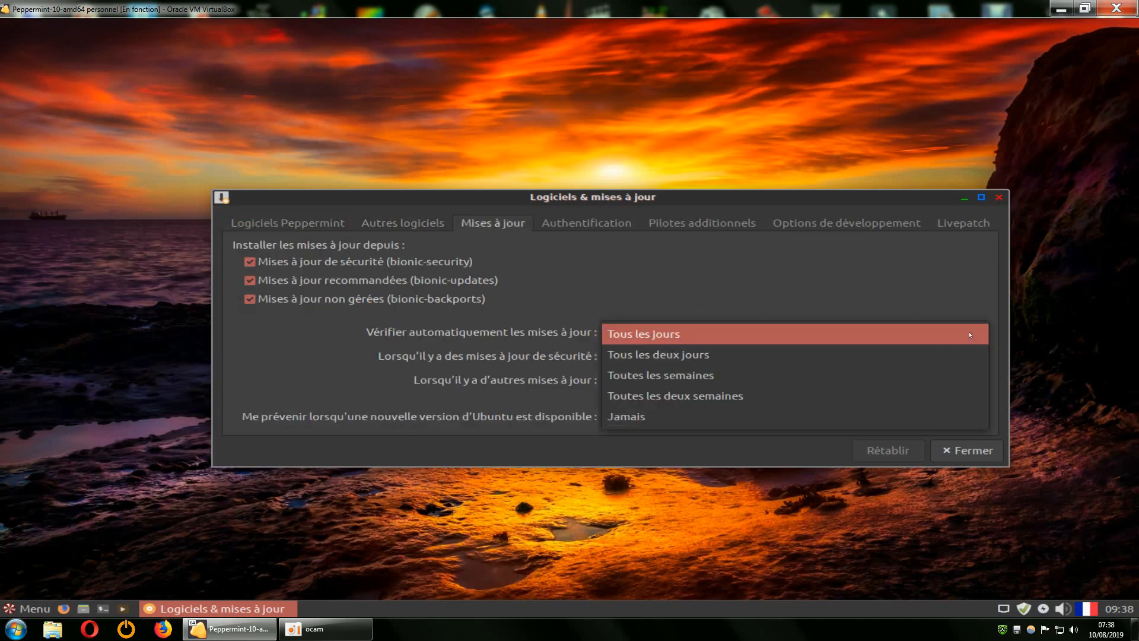
{"action": "left_click", "coordinate": [684, 383]}
{"action": "type", "text": "p"}
{"action": "key", "text": "Return"}
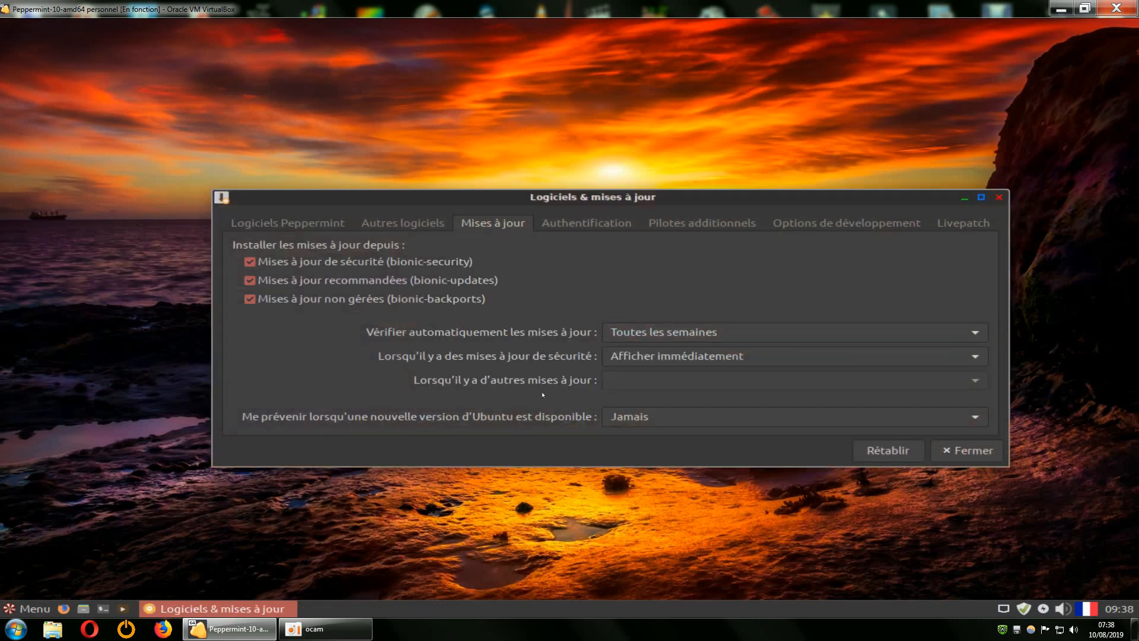
{"action": "left_click_drag", "start_coordinate": [722, 200], "coordinate": [685, 172]}
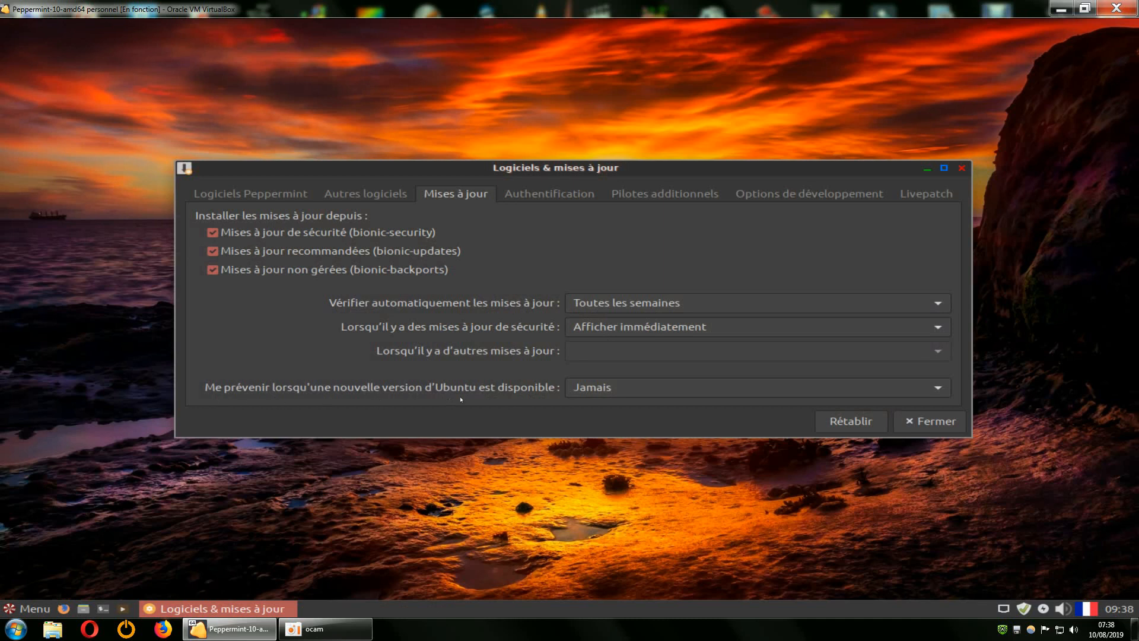
Set new Ubuntu version notifications to long-term supported versions only, then close the settings.
{"action": "left_click", "coordinate": [917, 392]}
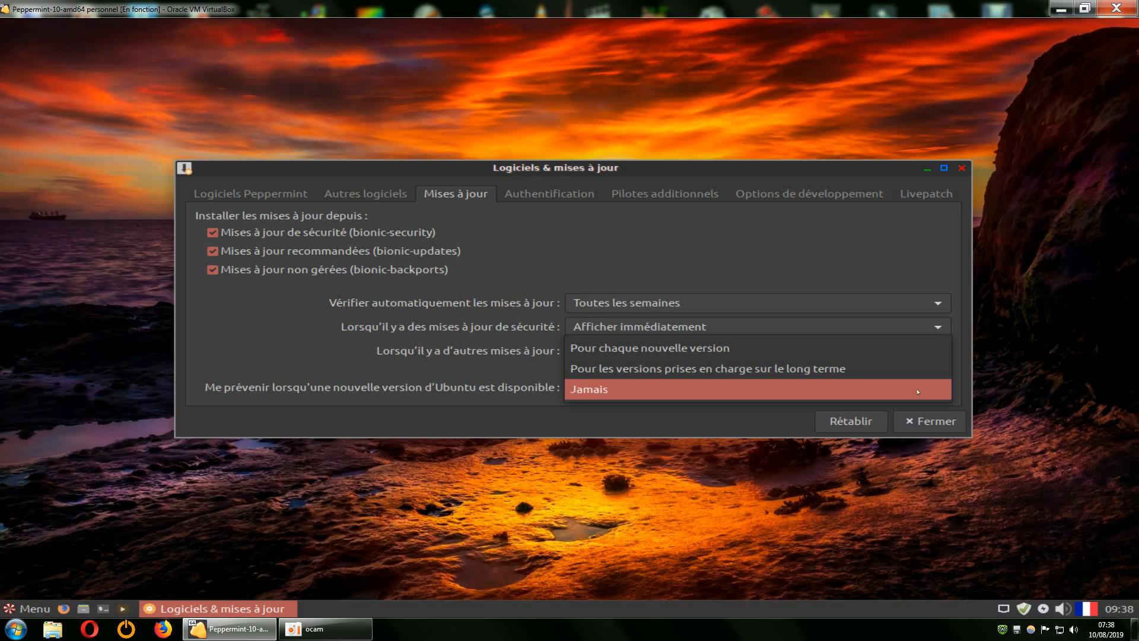
{"action": "left_click", "coordinate": [917, 392]}
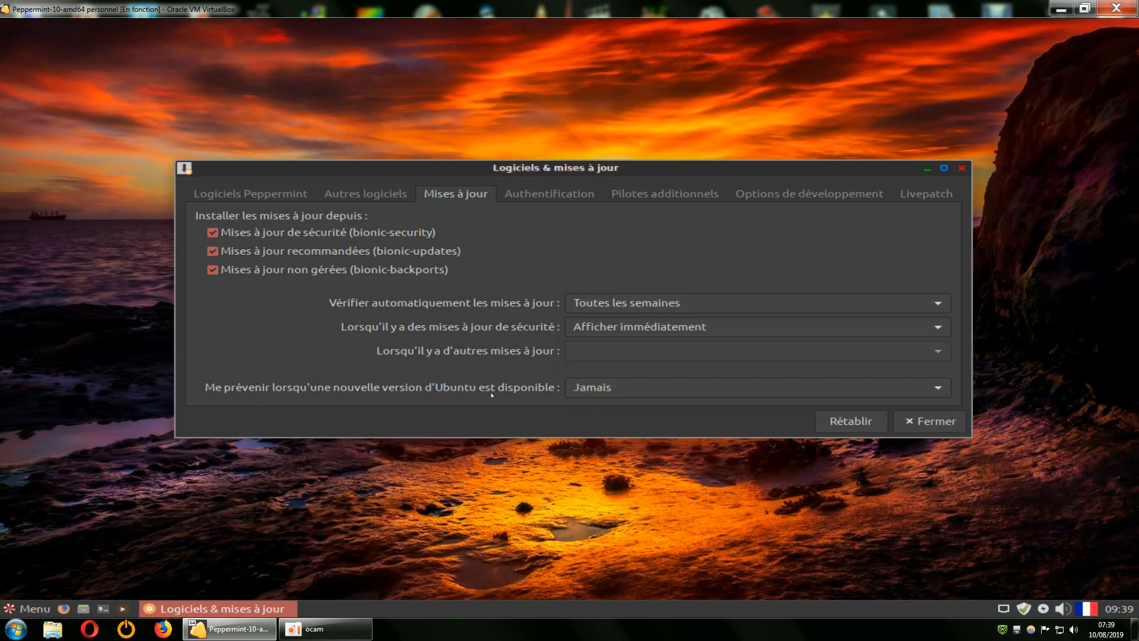
{"action": "left_click", "coordinate": [938, 388]}
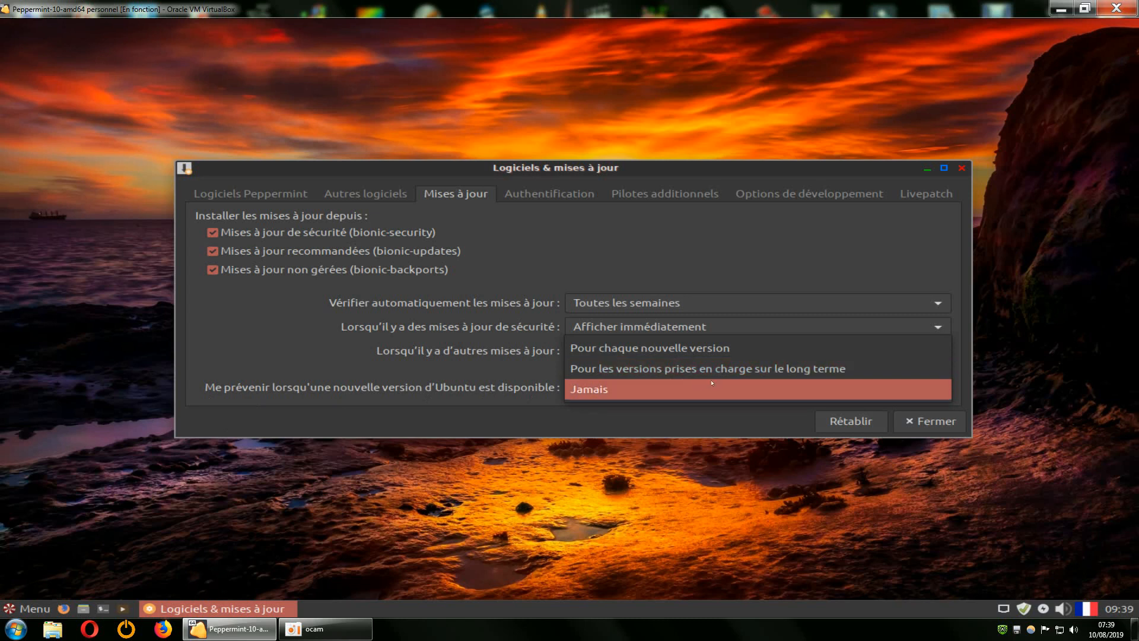
{"action": "left_click", "coordinate": [657, 369]}
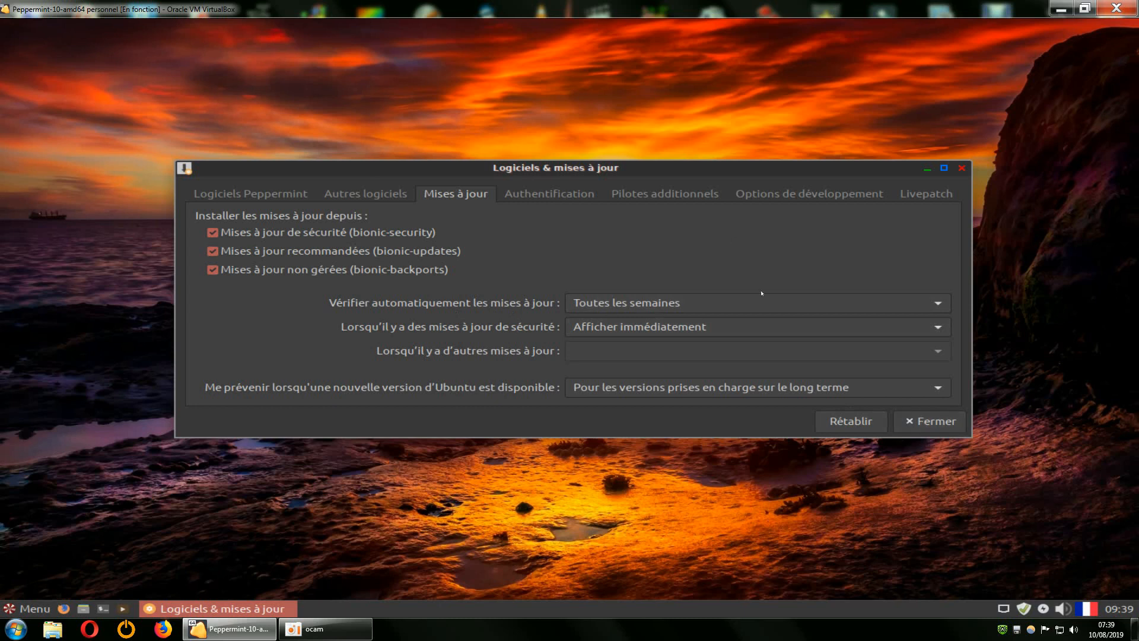
{"action": "left_click", "coordinate": [908, 422]}
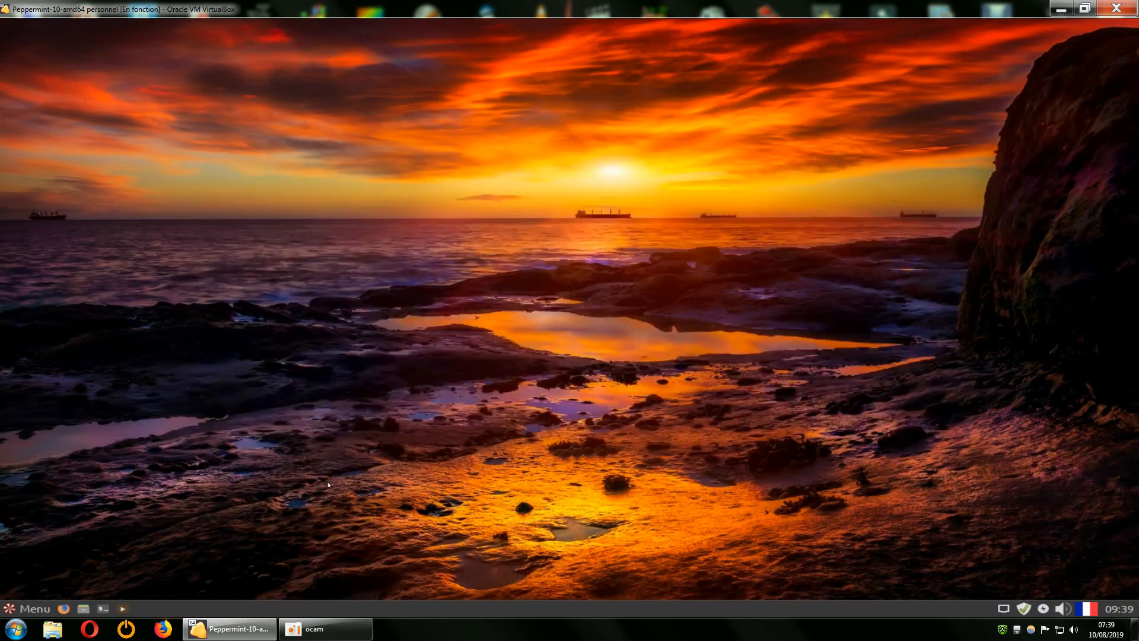
Show the menu's Paramètres category scrolled down to Pilotes additionnels and Utilisateurs et groupes.
{"action": "left_click", "coordinate": [34, 609]}
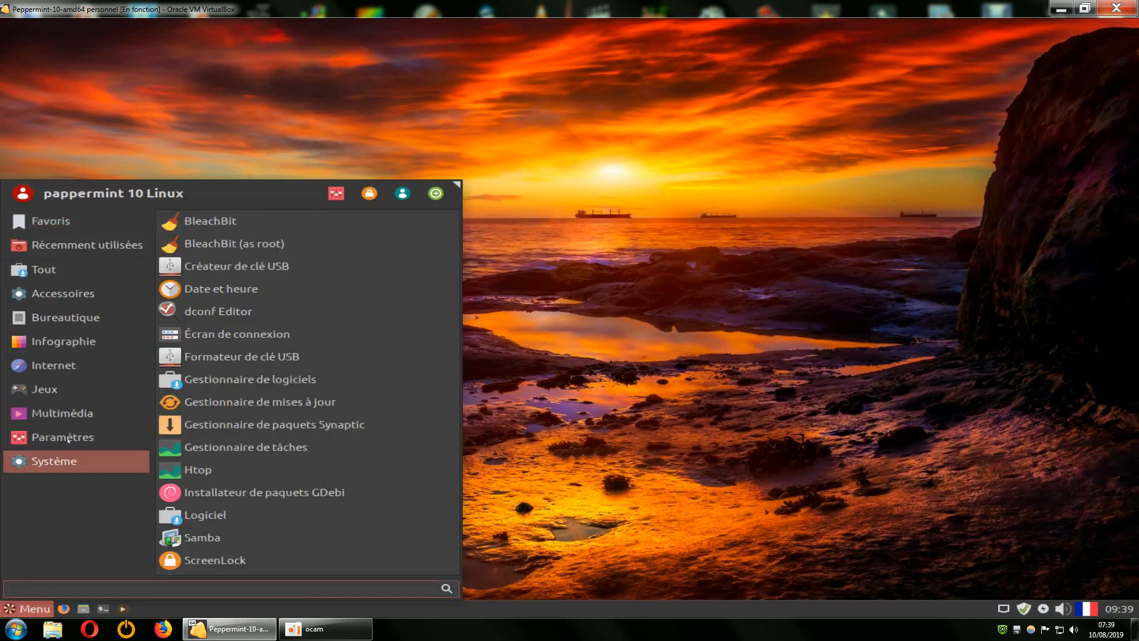
{"action": "mouse_move", "coordinate": [135, 437]}
{"action": "scroll", "coordinate": [238, 447], "scroll_direction": "down", "scroll_amount": 5}
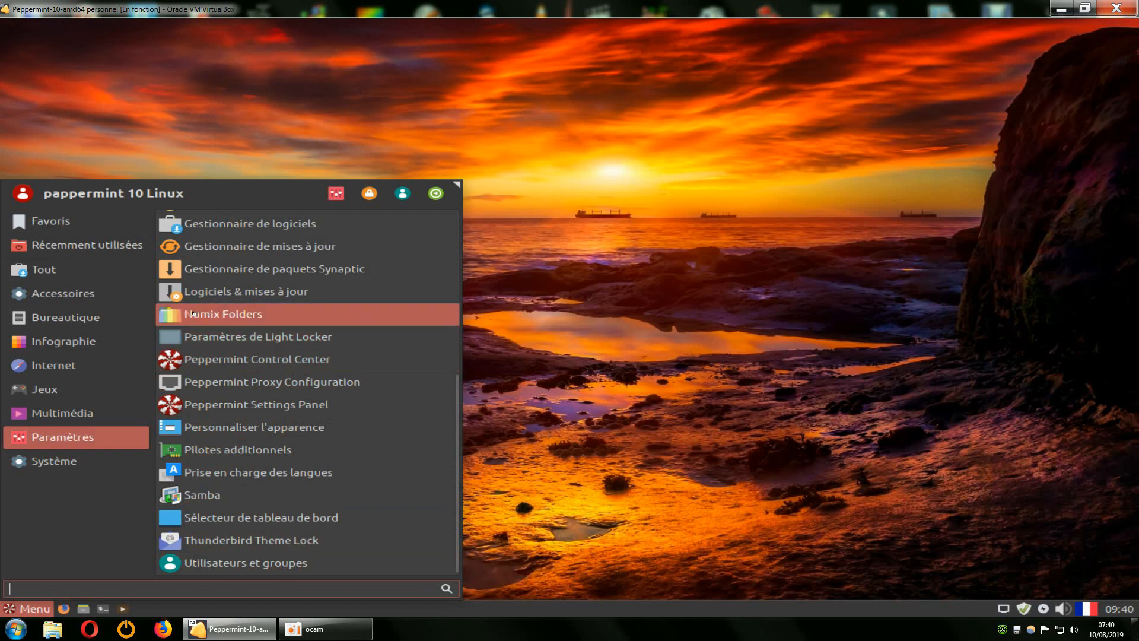
Open Pilotes additionnels, enlarge it to confirm no proprietary driver is used, then close it.
{"action": "left_click", "coordinate": [254, 454]}
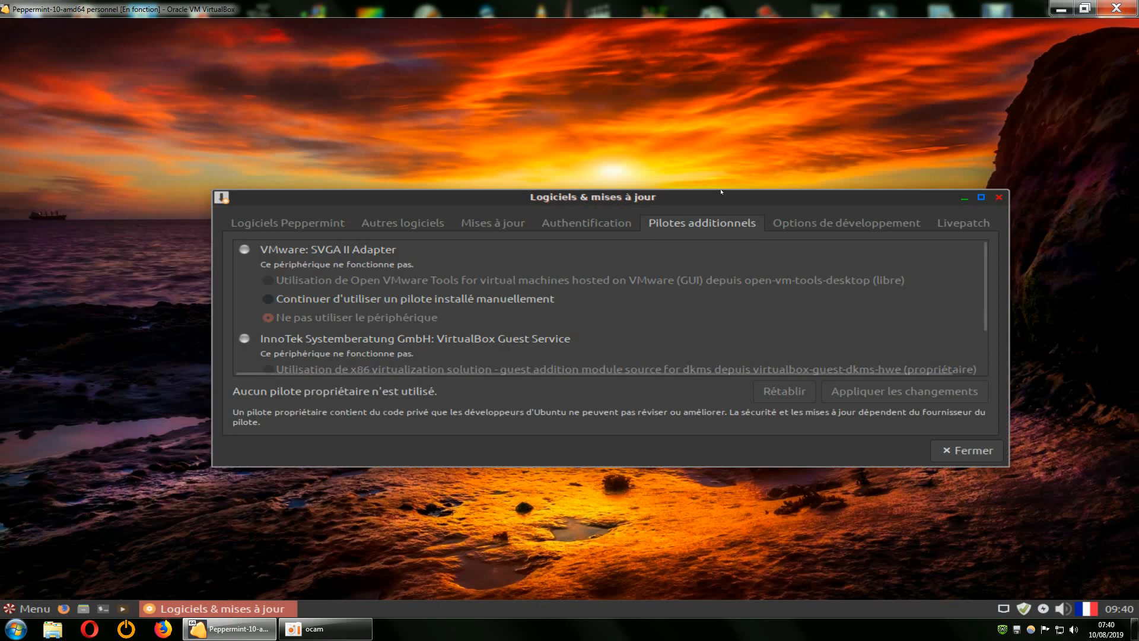
{"action": "left_click_drag", "start_coordinate": [721, 191], "coordinate": [700, 73]}
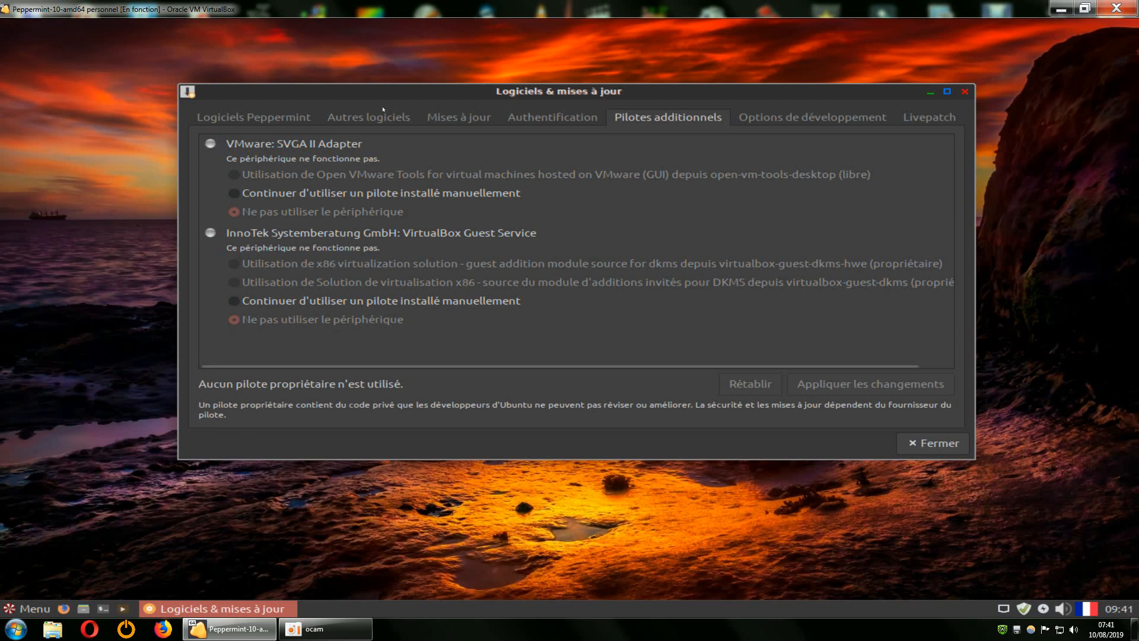
{"action": "left_click", "coordinate": [934, 443]}
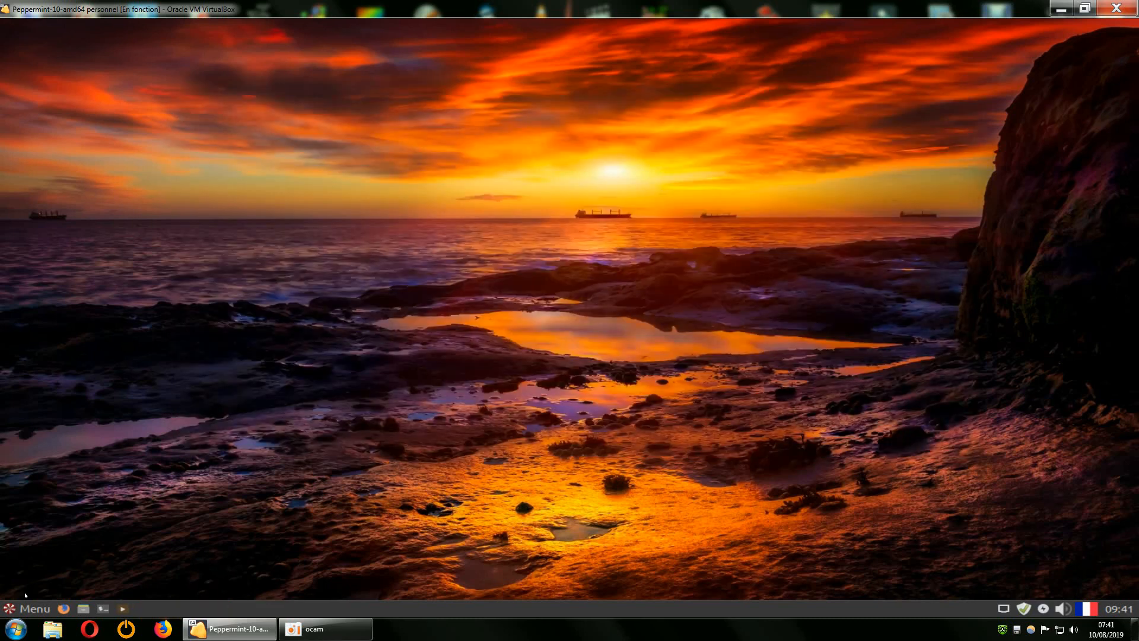
Launch Gestionnaire de paquets Synaptic from Menu > Système, entering the administrator password.
{"action": "left_click", "coordinate": [26, 608]}
{"action": "left_click", "coordinate": [63, 463]}
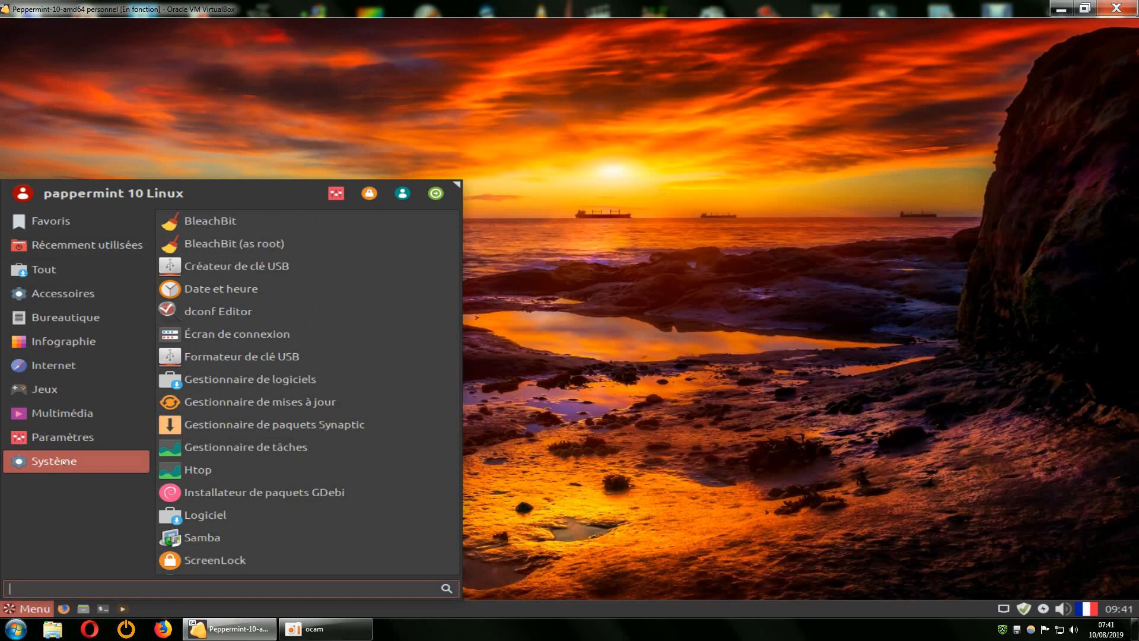
{"action": "scroll", "coordinate": [298, 442], "scroll_direction": "down", "scroll_amount": 1}
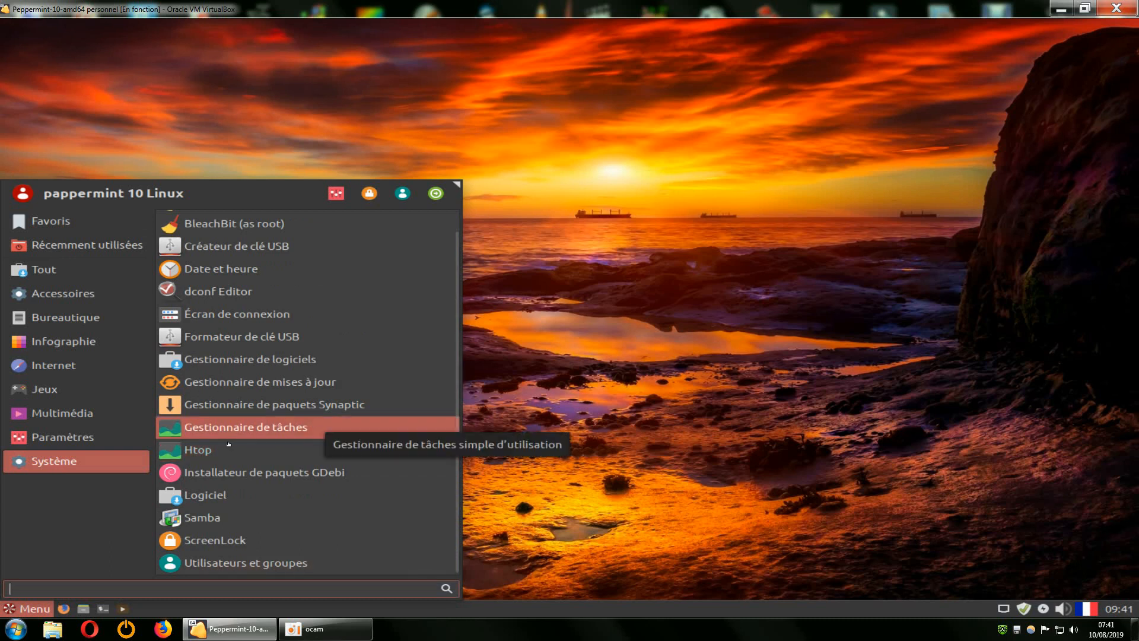
{"action": "left_click", "coordinate": [287, 406]}
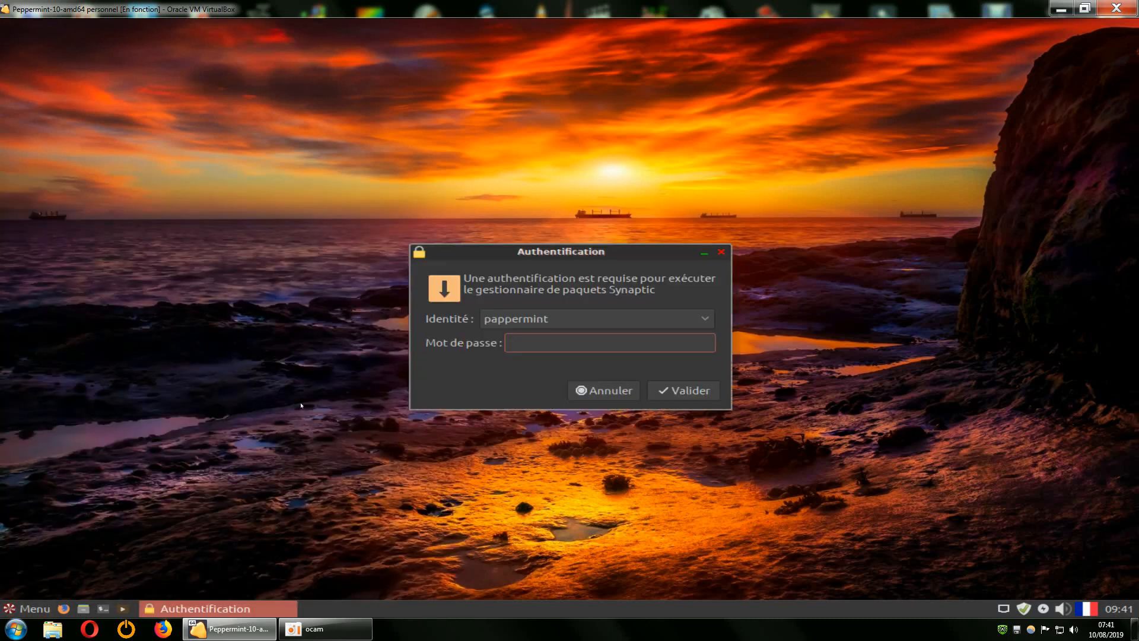
{"action": "type", "text": "•"}
{"action": "key", "text": "Return"}
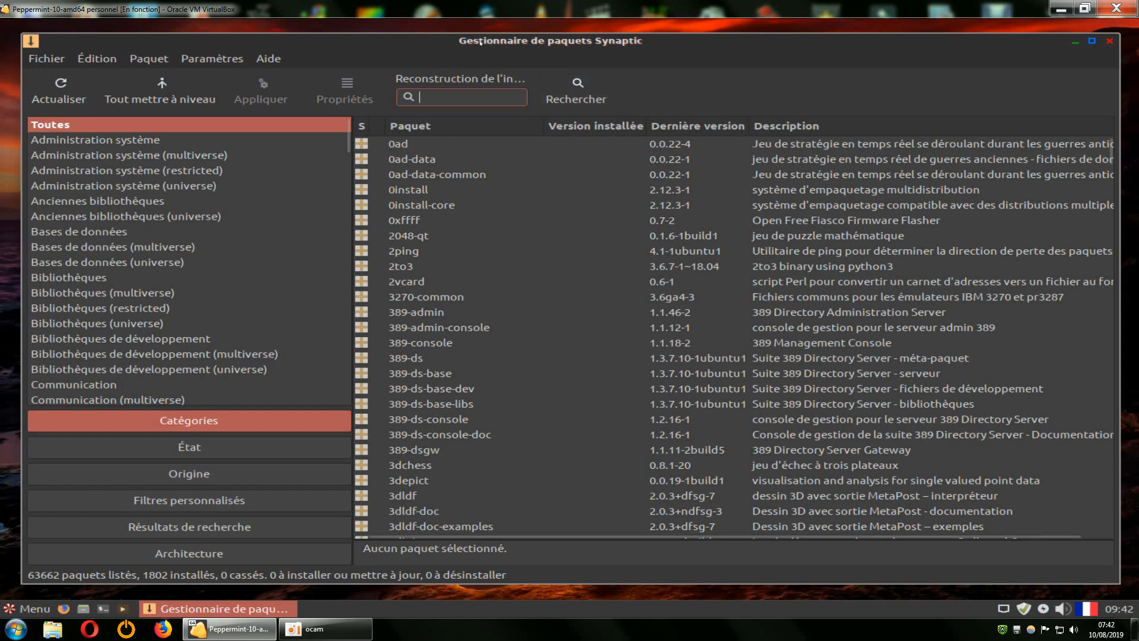
Search Synaptic for 'kdenlive' to list kdenlive, kdenlive-data and kdenlive-dbg.
{"action": "left_click", "coordinate": [188, 421]}
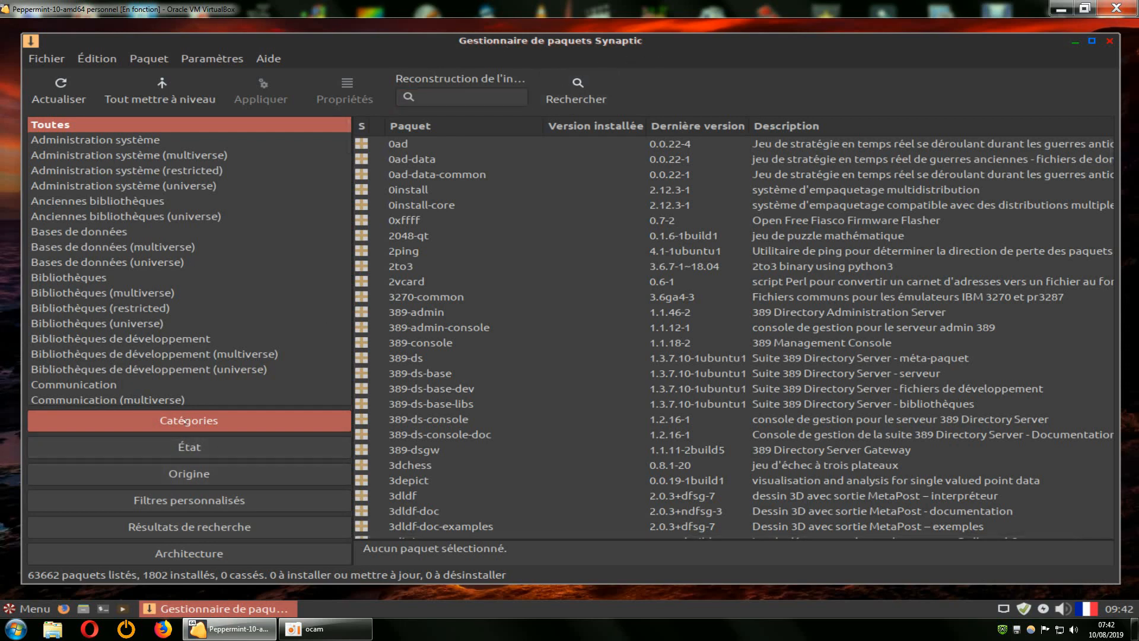
{"action": "scroll", "coordinate": [134, 205], "scroll_direction": "down", "scroll_amount": 2}
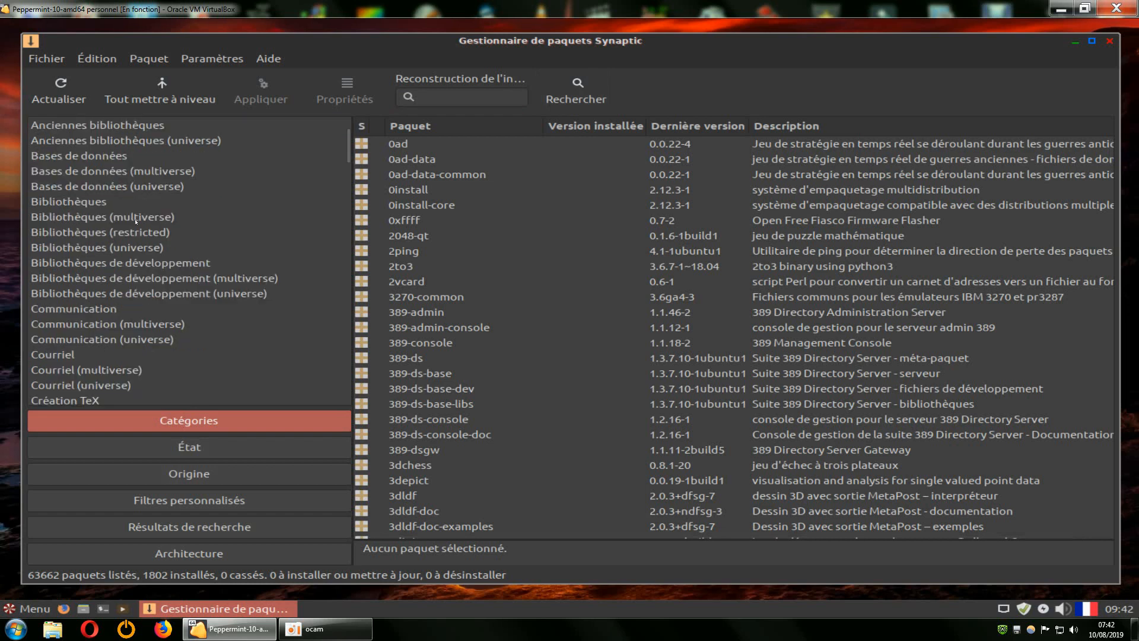
{"action": "scroll", "coordinate": [135, 221], "scroll_direction": "up", "scroll_amount": 2}
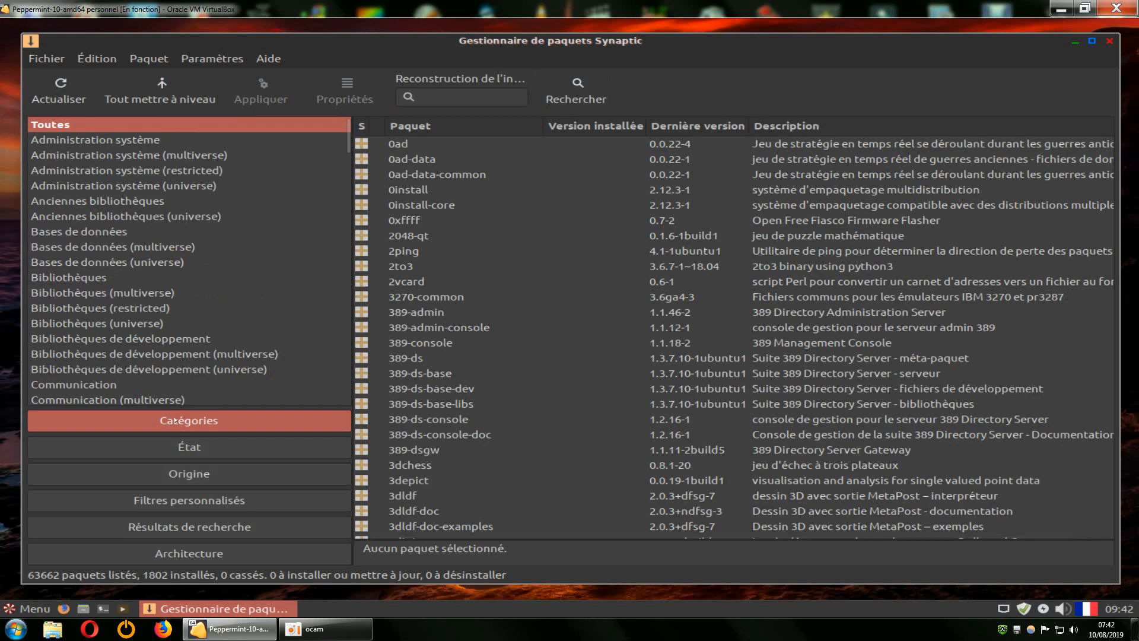
{"action": "left_click", "coordinate": [577, 95]}
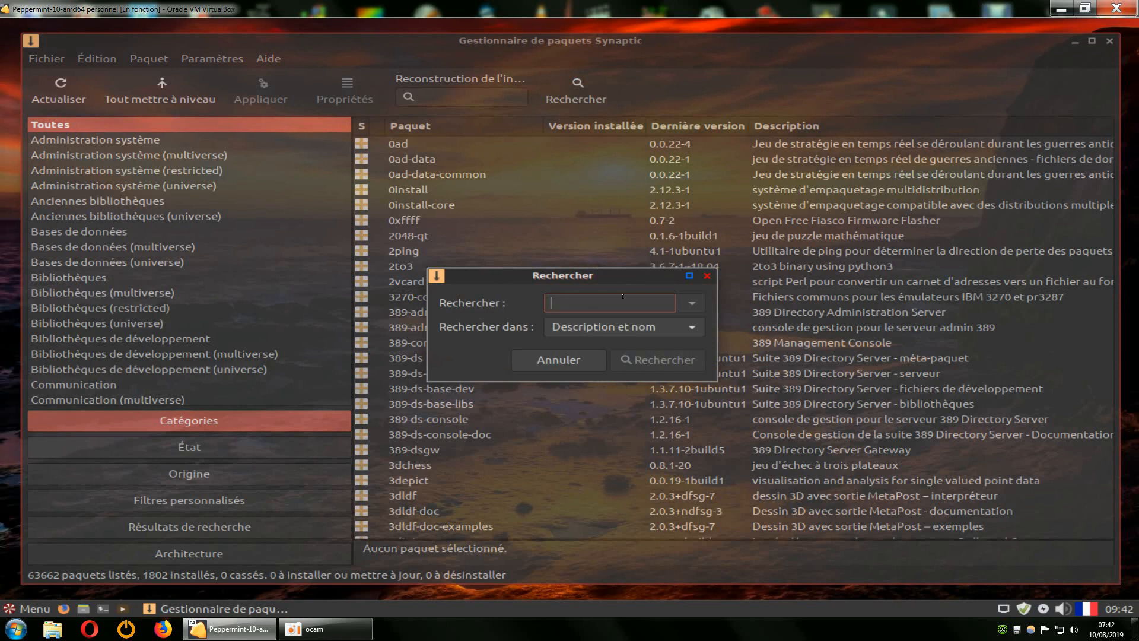
{"action": "type", "text": "kdenl"}
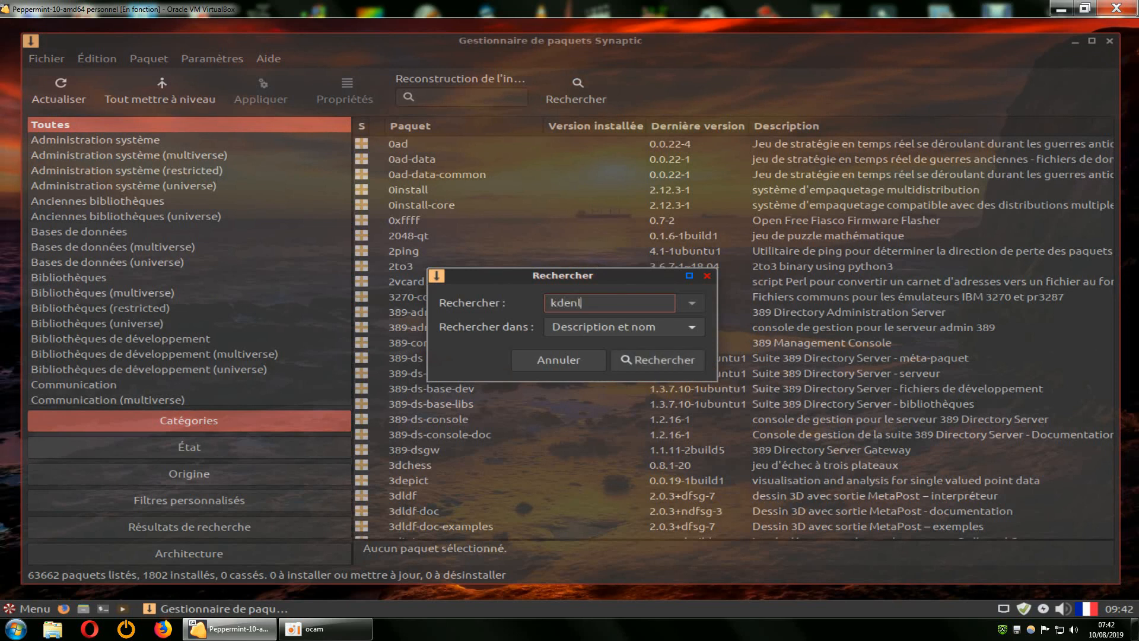
{"action": "type", "text": "ive"}
{"action": "left_click", "coordinate": [646, 359]}
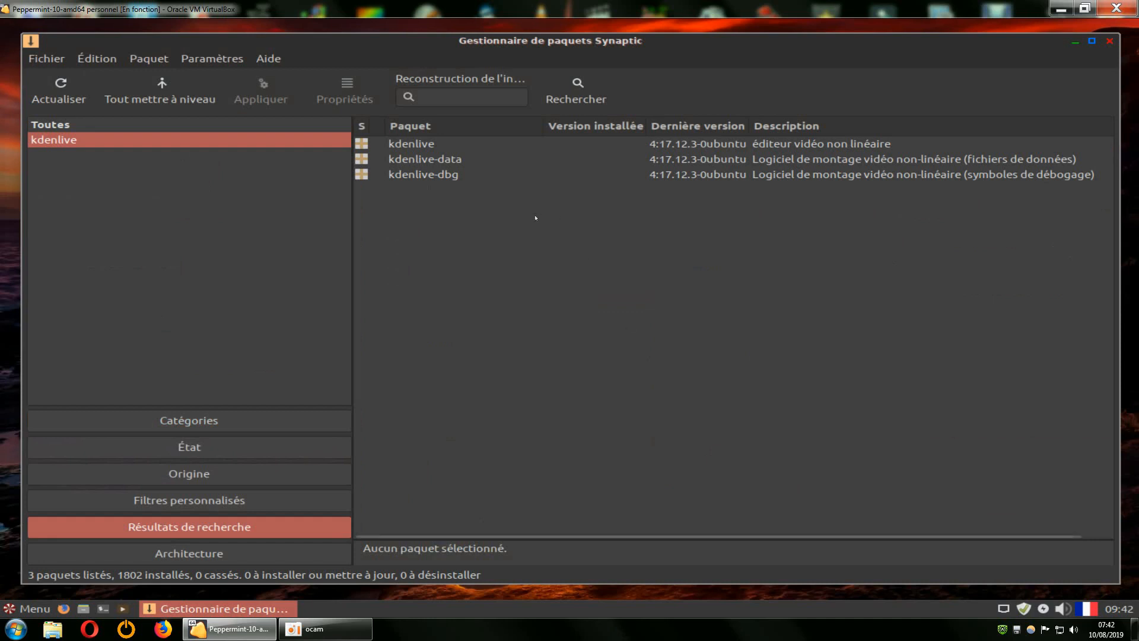
Mark kdenlive for installation with its required packages and apply the 92 new packages.
{"action": "right_click", "coordinate": [405, 144]}
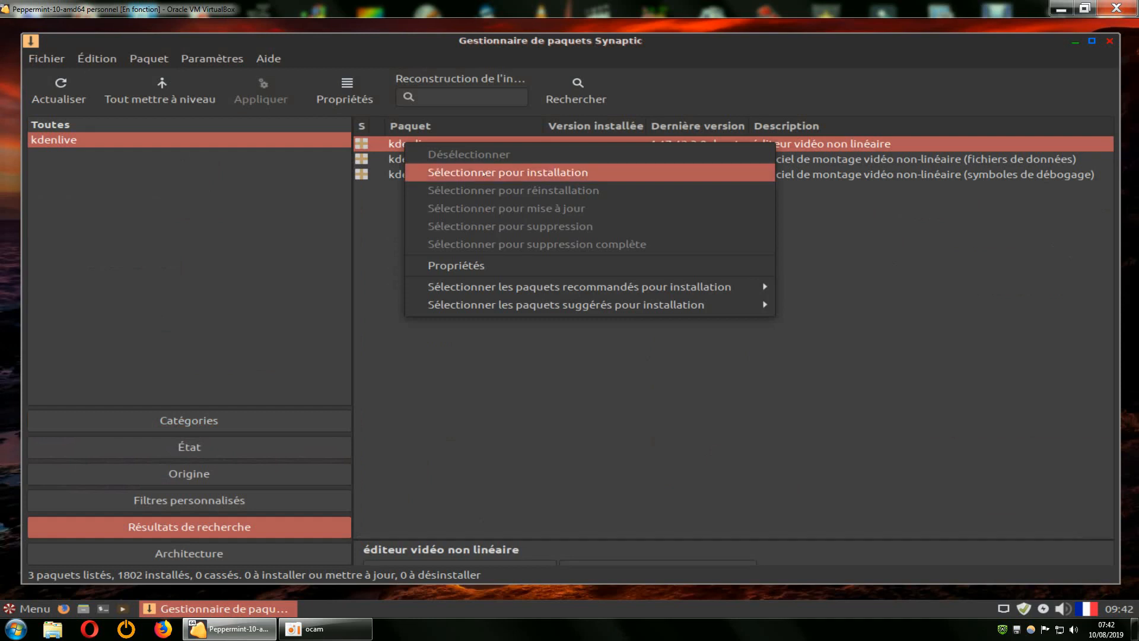
{"action": "left_click", "coordinate": [484, 173]}
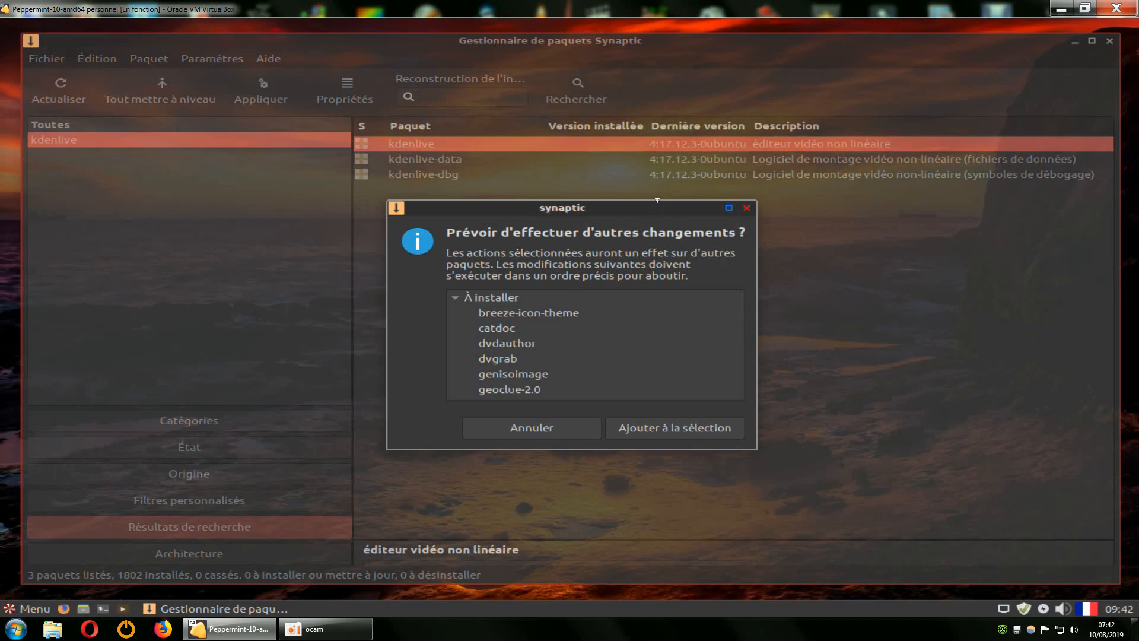
{"action": "left_click_drag", "start_coordinate": [657, 200], "coordinate": [657, 83]}
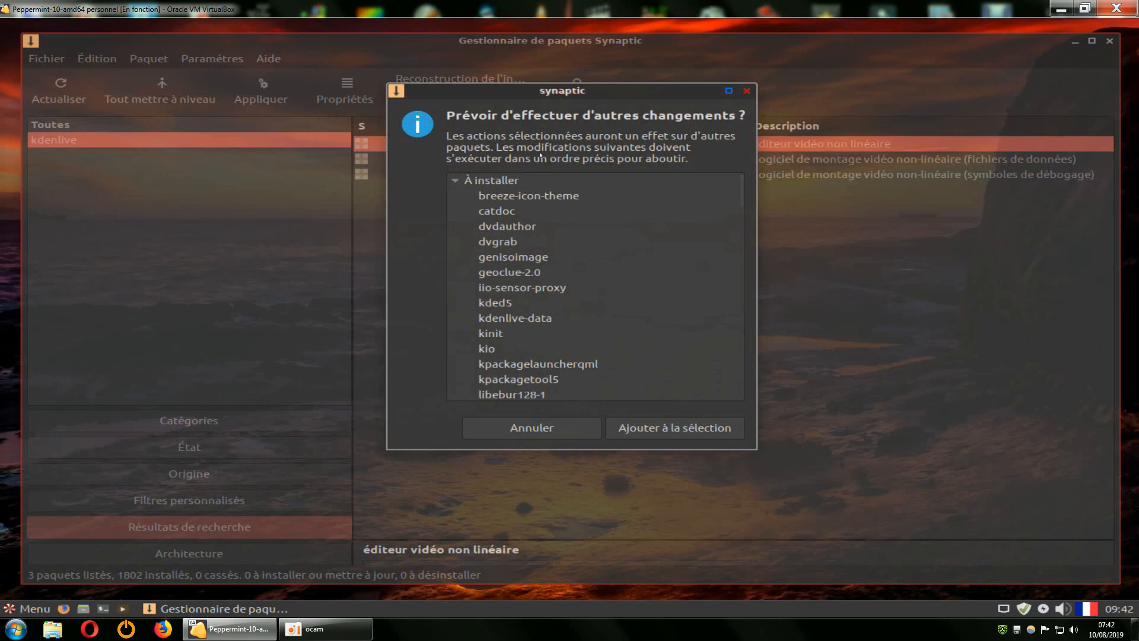
{"action": "left_click", "coordinate": [661, 435]}
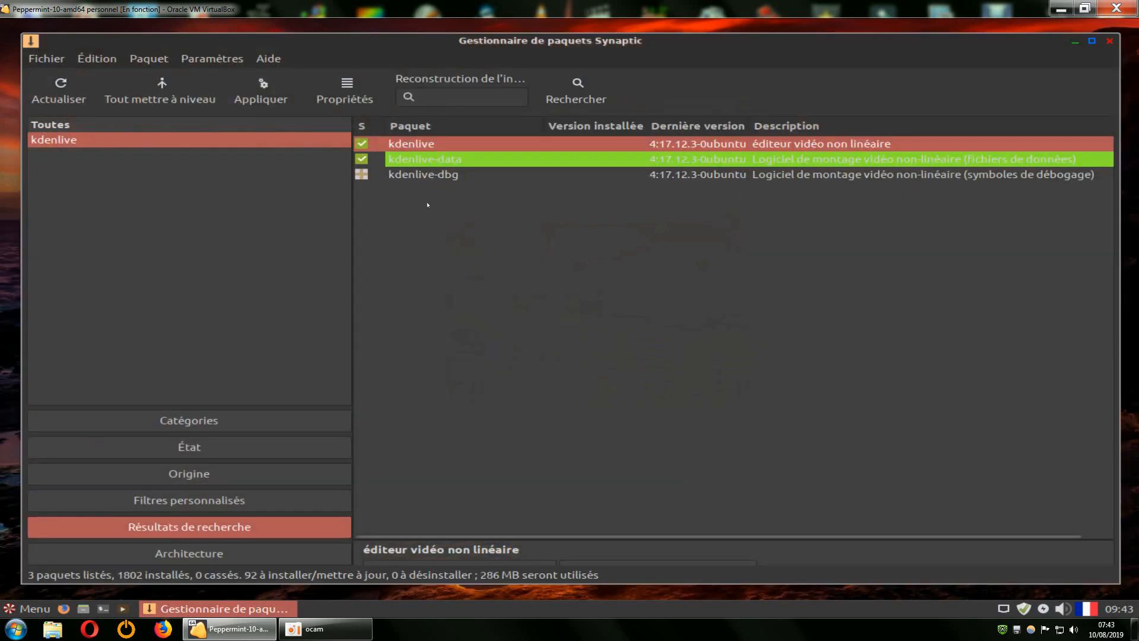
{"action": "left_click", "coordinate": [261, 95]}
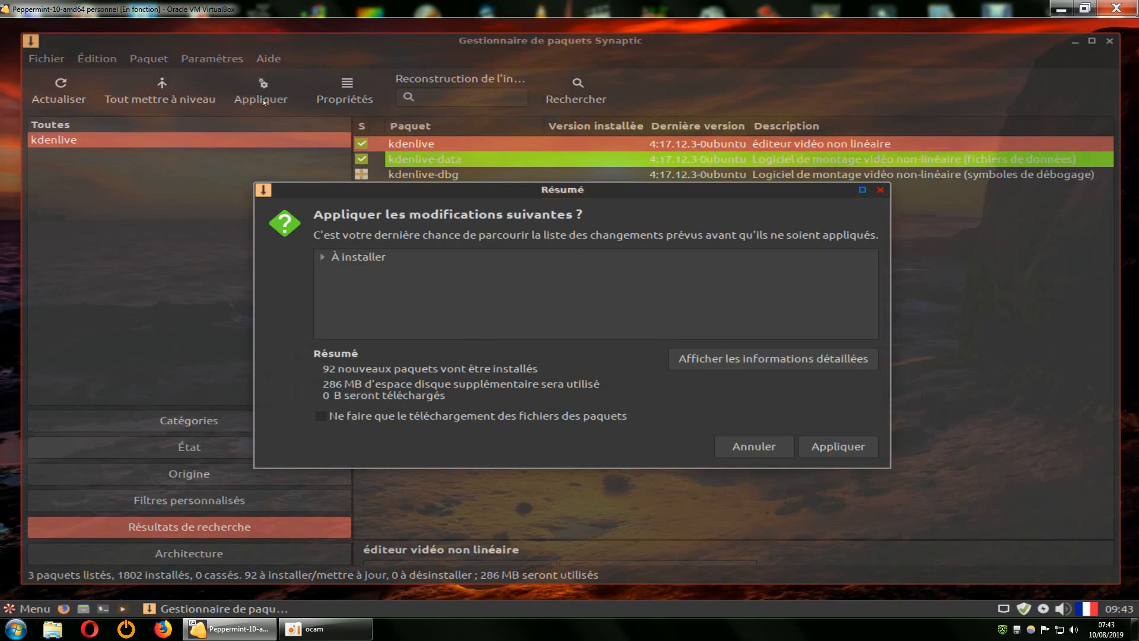
{"action": "left_click", "coordinate": [838, 447]}
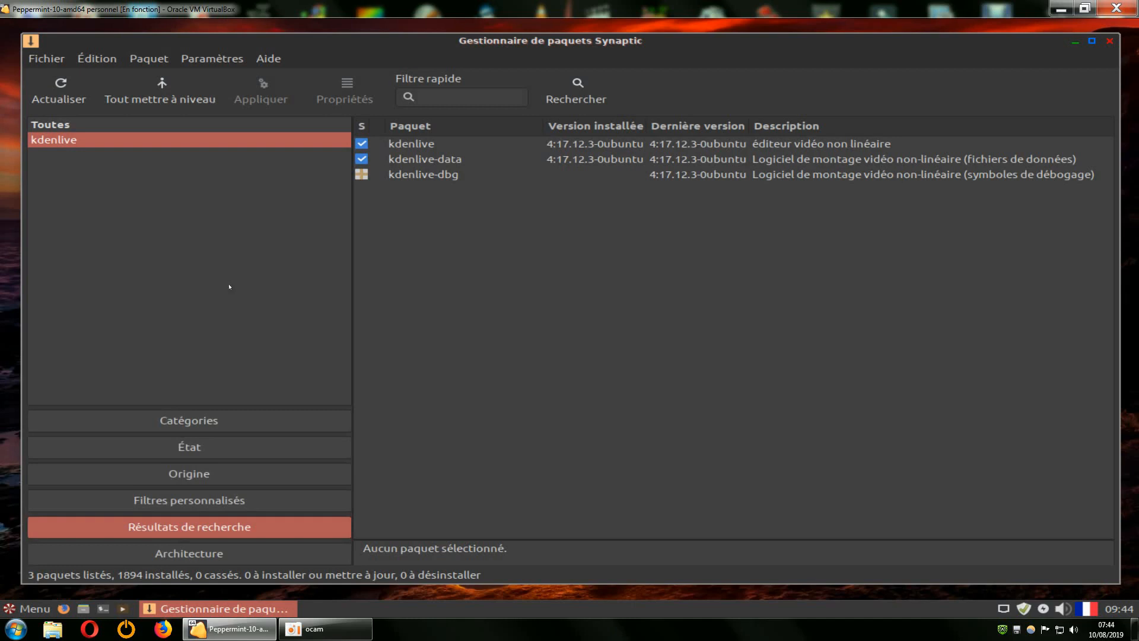
Mark kdenlive for removal, reload package information, then mark it for complete removal.
{"action": "right_click", "coordinate": [413, 146]}
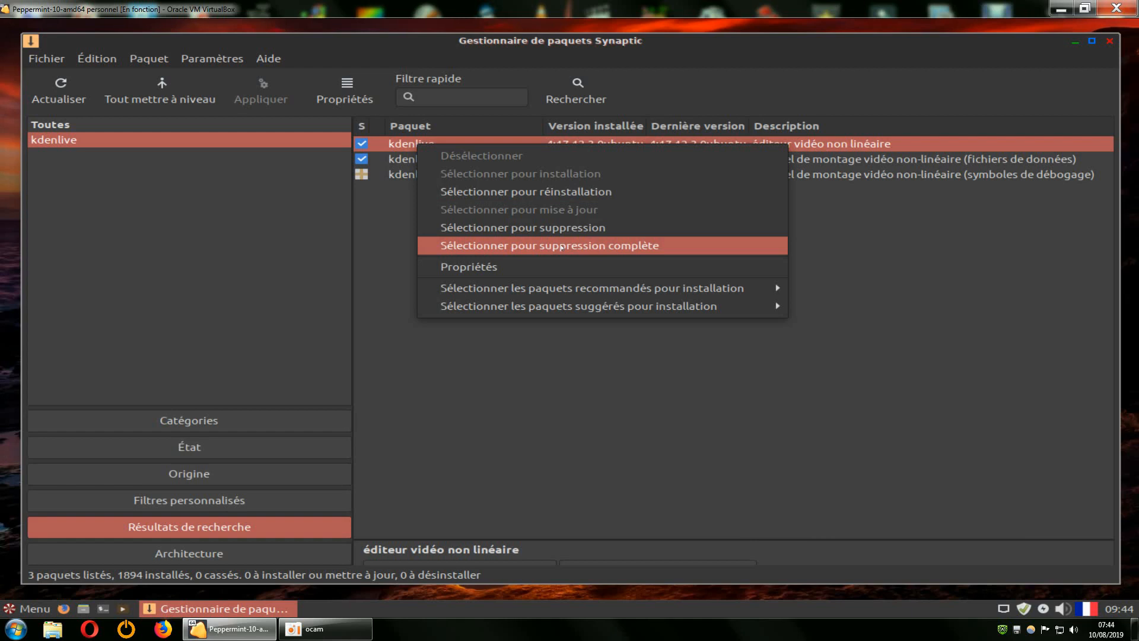
{"action": "mouse_move", "coordinate": [573, 306]}
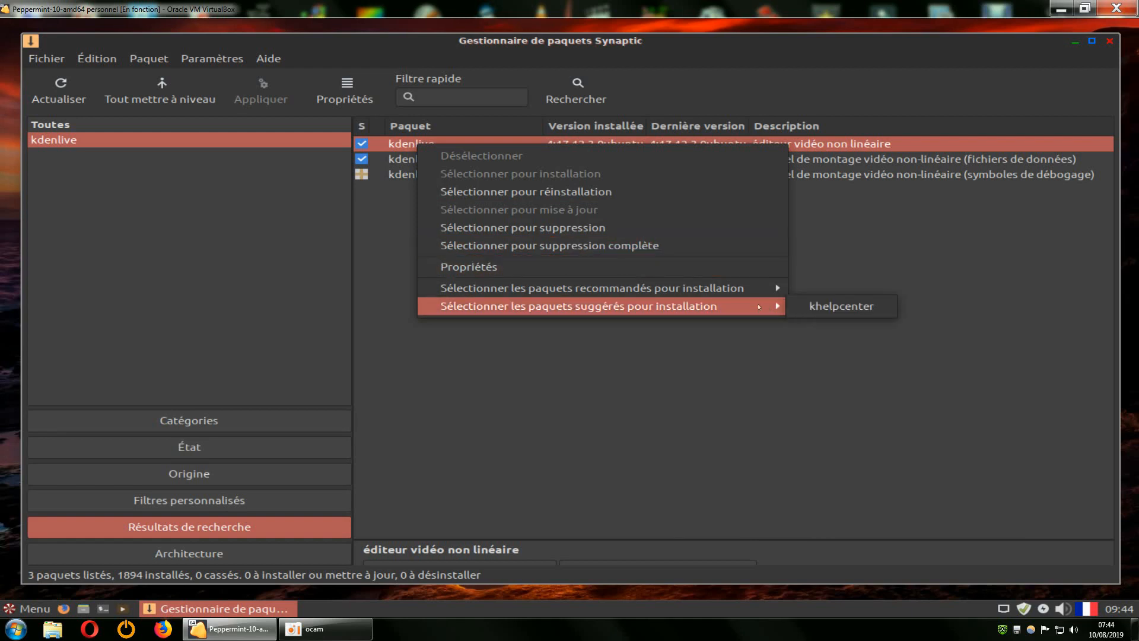
{"action": "mouse_move", "coordinate": [737, 289]}
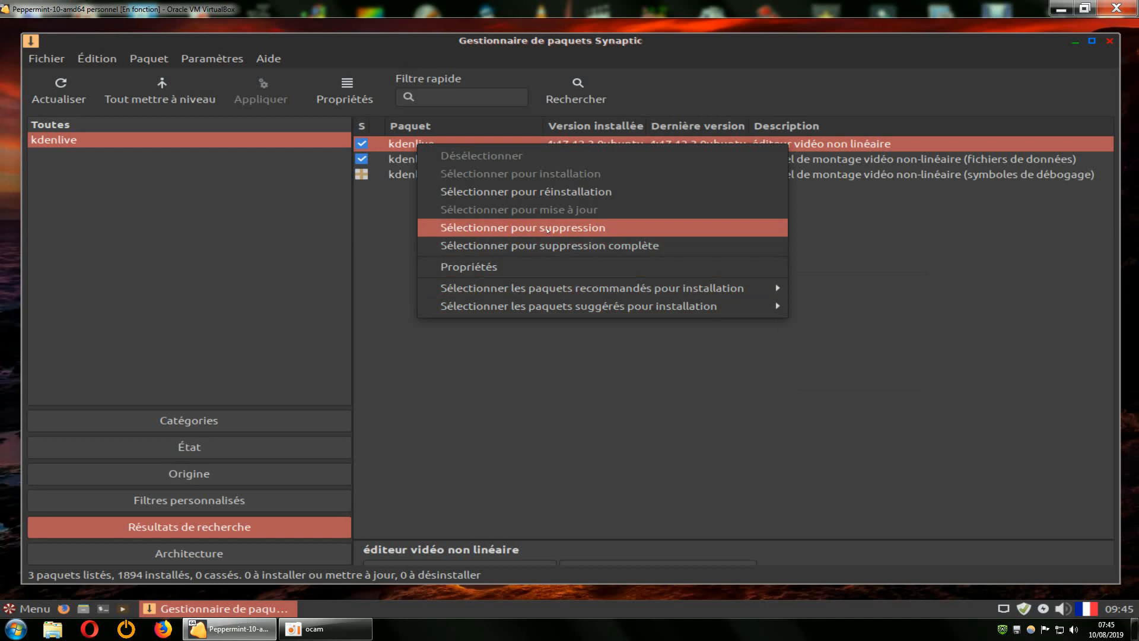
{"action": "left_click", "coordinate": [548, 230]}
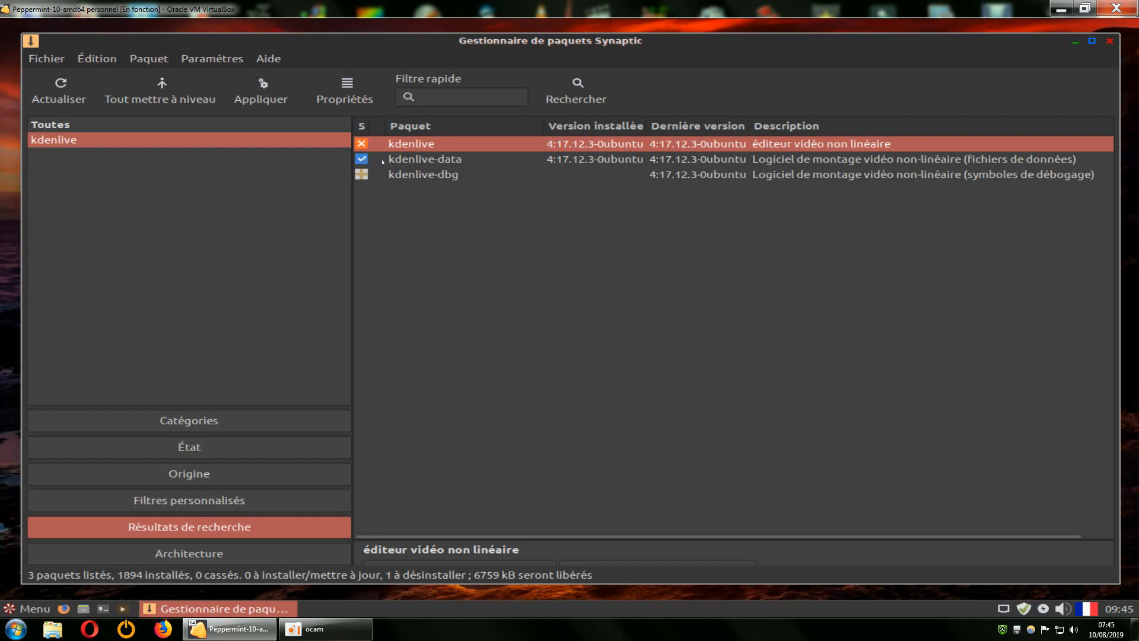
{"action": "left_click", "coordinate": [59, 94]}
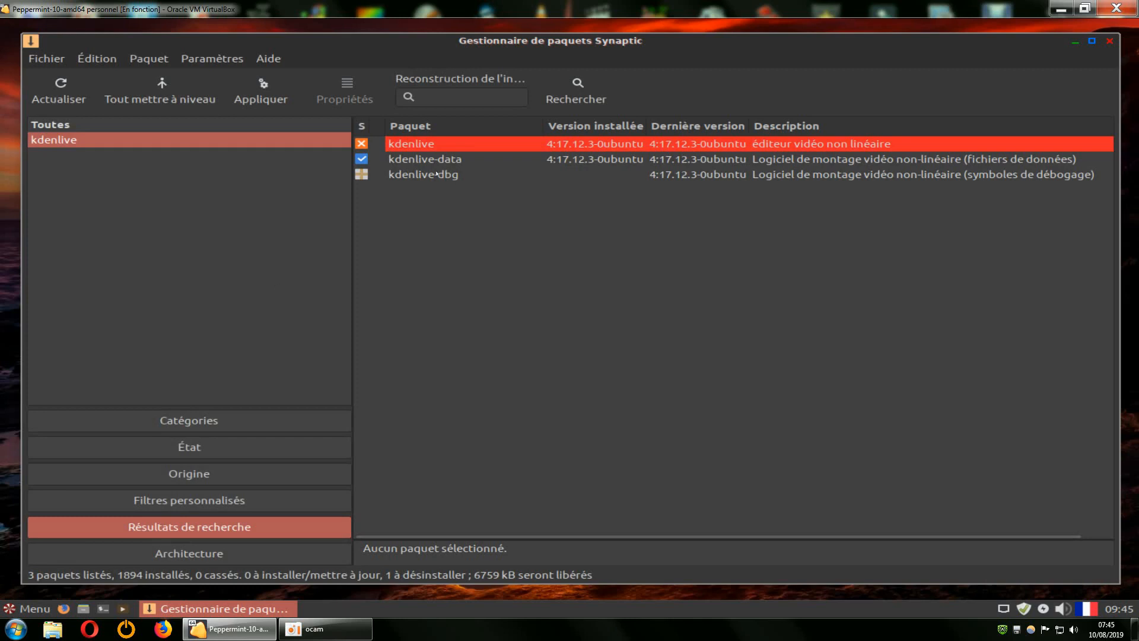
{"action": "right_click", "coordinate": [400, 143]}
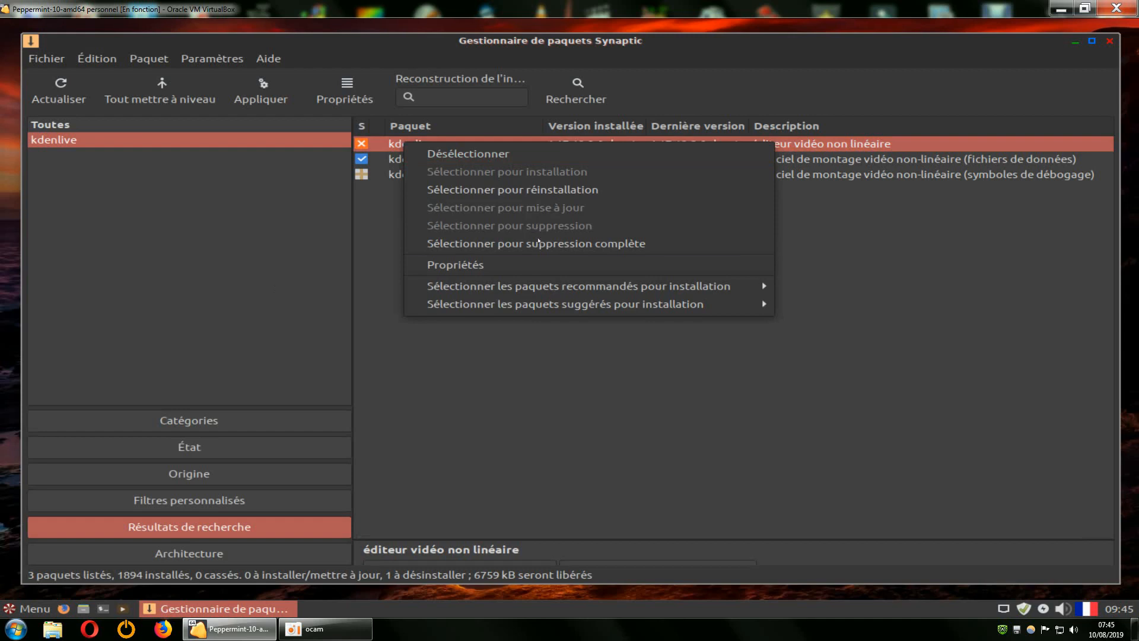
{"action": "left_click", "coordinate": [537, 240]}
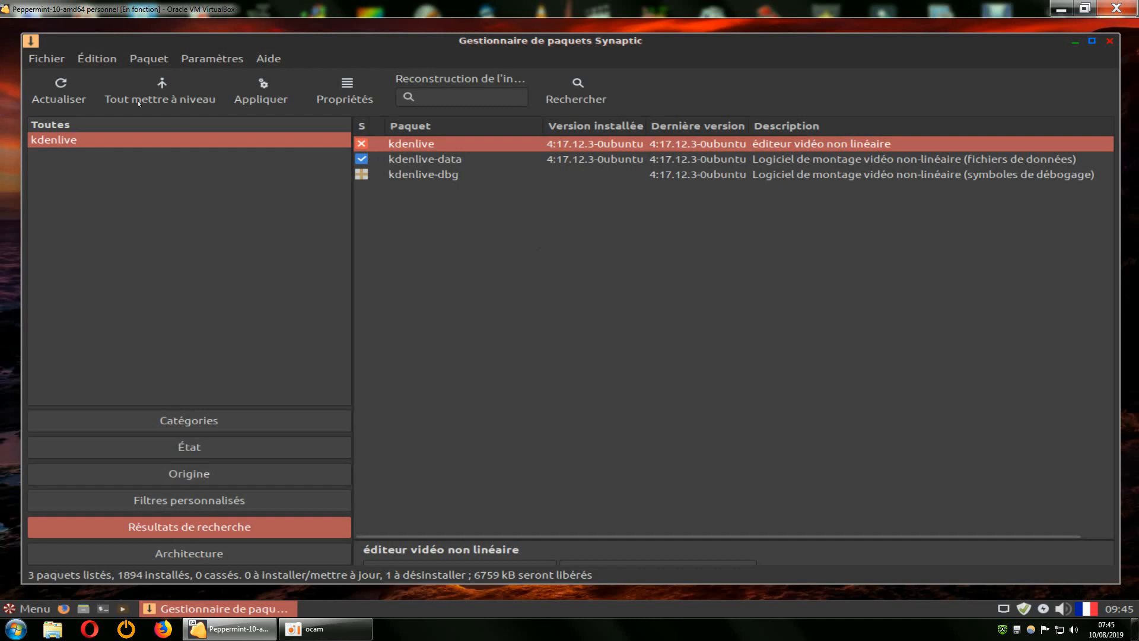
Try to undo the pending kdenlive removal mark from the menu bar.
{"action": "left_click", "coordinate": [93, 60]}
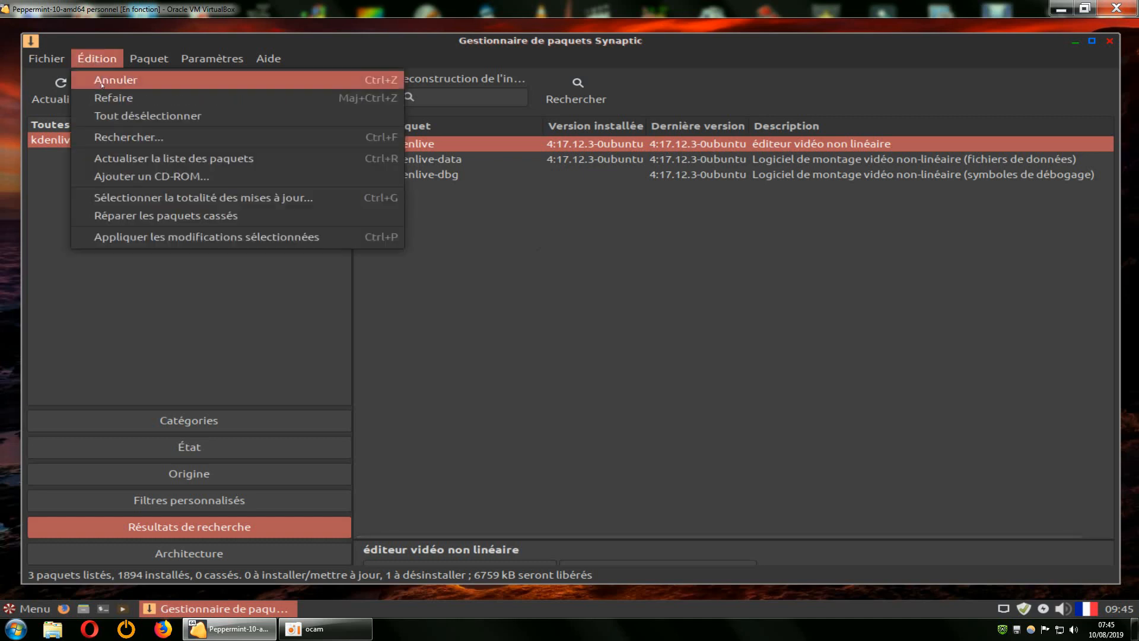
{"action": "left_click", "coordinate": [101, 83]}
{"action": "left_click", "coordinate": [94, 59]}
{"action": "left_click", "coordinate": [102, 78]}
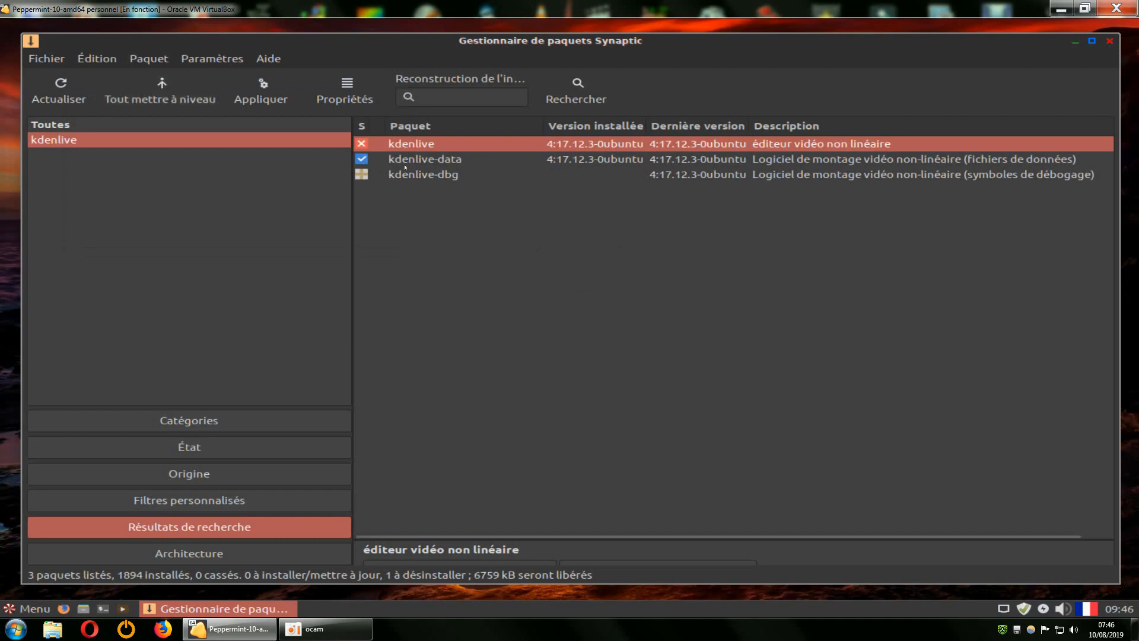
Quit Synaptic, discarding the unapplied kdenlive removal.
{"action": "left_click", "coordinate": [1110, 40]}
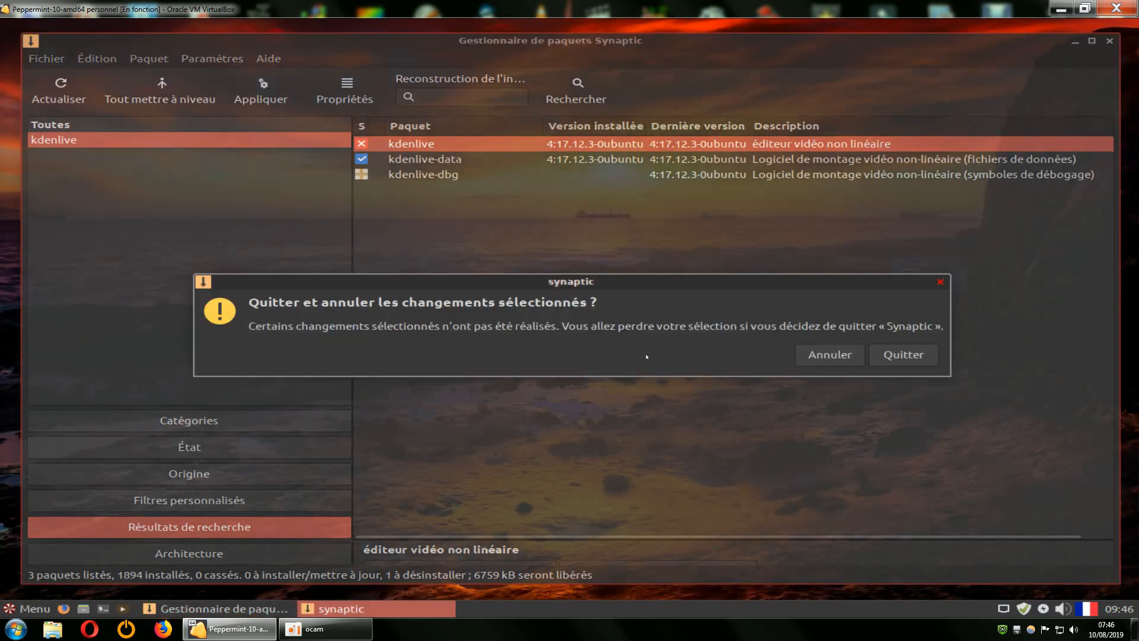
{"action": "left_click", "coordinate": [827, 356]}
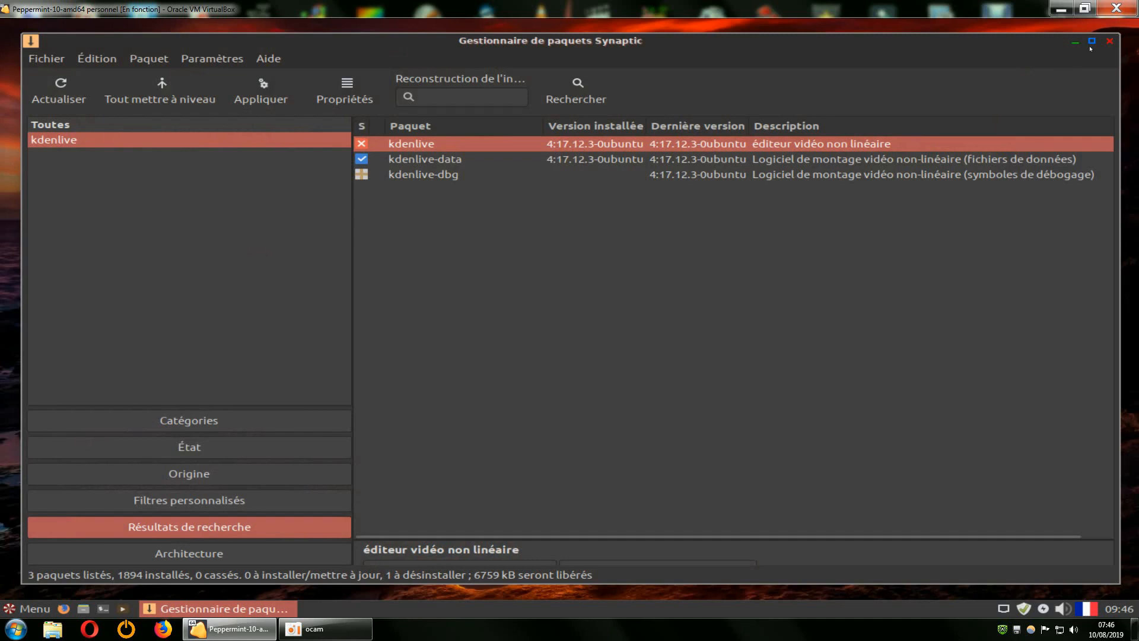
{"action": "left_click", "coordinate": [1109, 40]}
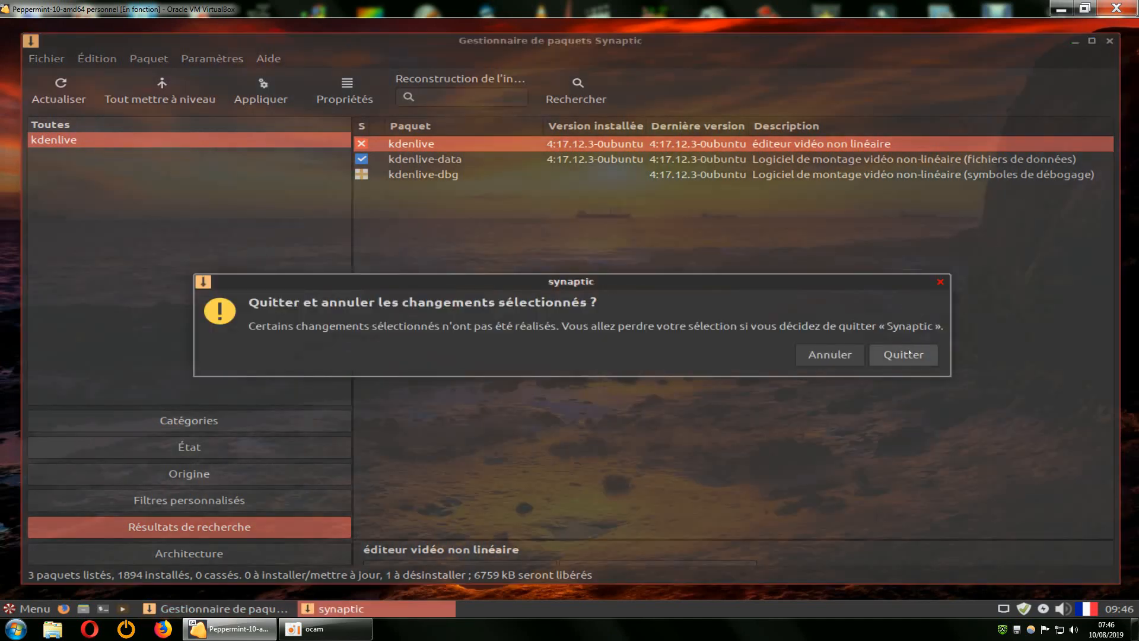
{"action": "left_click", "coordinate": [910, 353]}
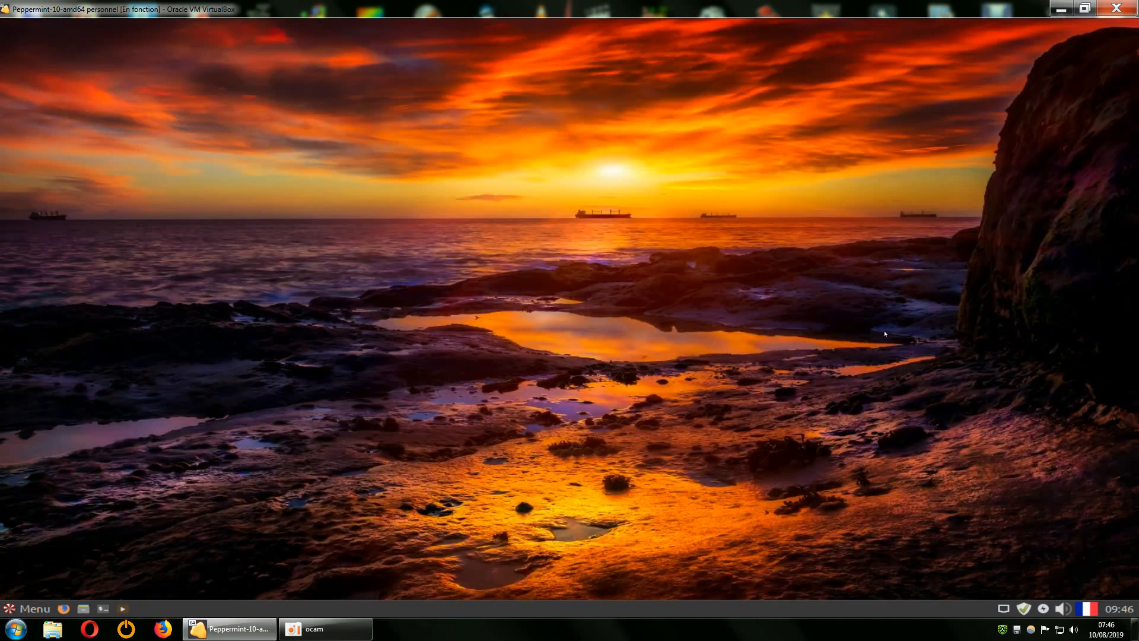
Relaunch Gestionnaire de paquets Synaptic from Menu > Système with the administrator password.
{"action": "left_click", "coordinate": [26, 609]}
{"action": "left_click", "coordinate": [50, 461]}
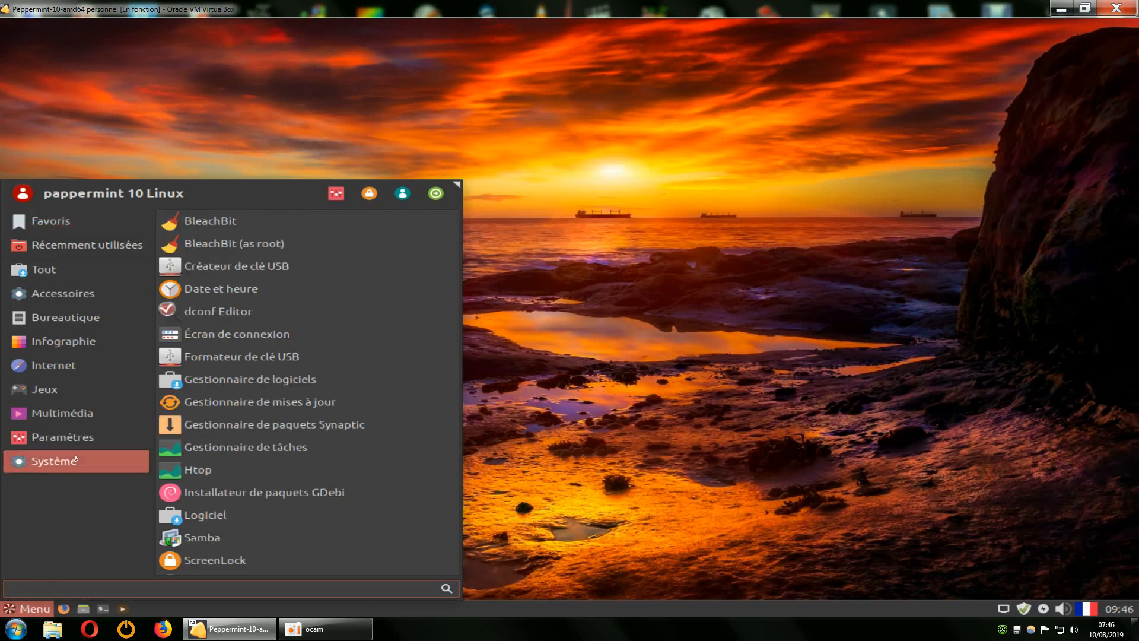
{"action": "left_click", "coordinate": [206, 423]}
{"action": "type", "text": "•"}
{"action": "key", "text": "Return"}
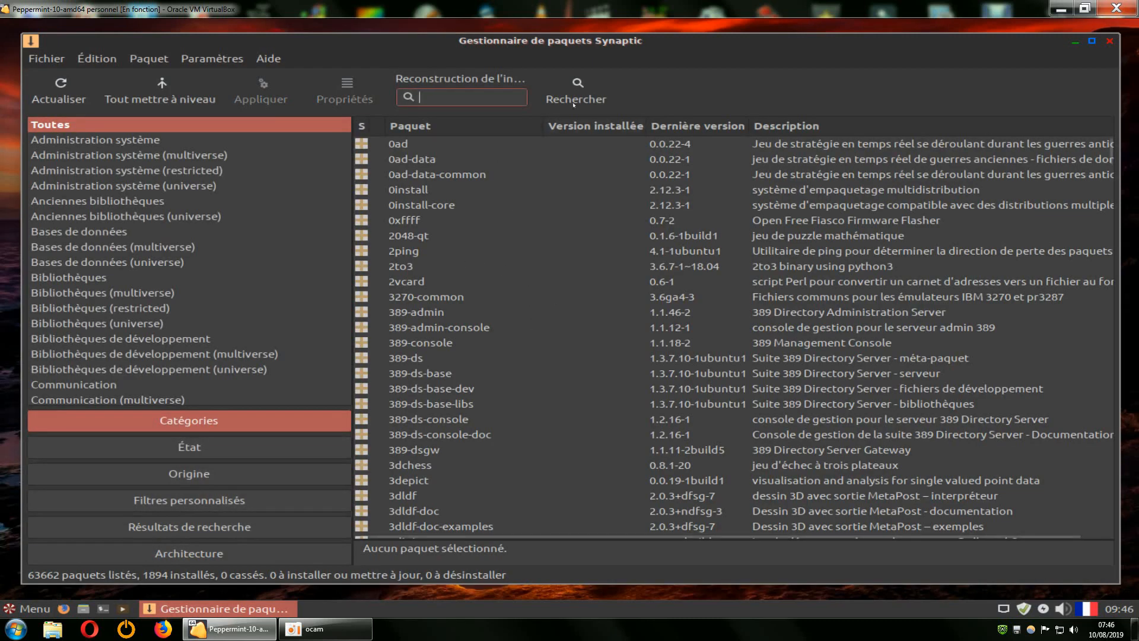
Search for 'kdenlive', then switch to browsing by Catégories and scroll the category list.
{"action": "key", "text": "ctrl+f"}
{"action": "type", "text": "kde"}
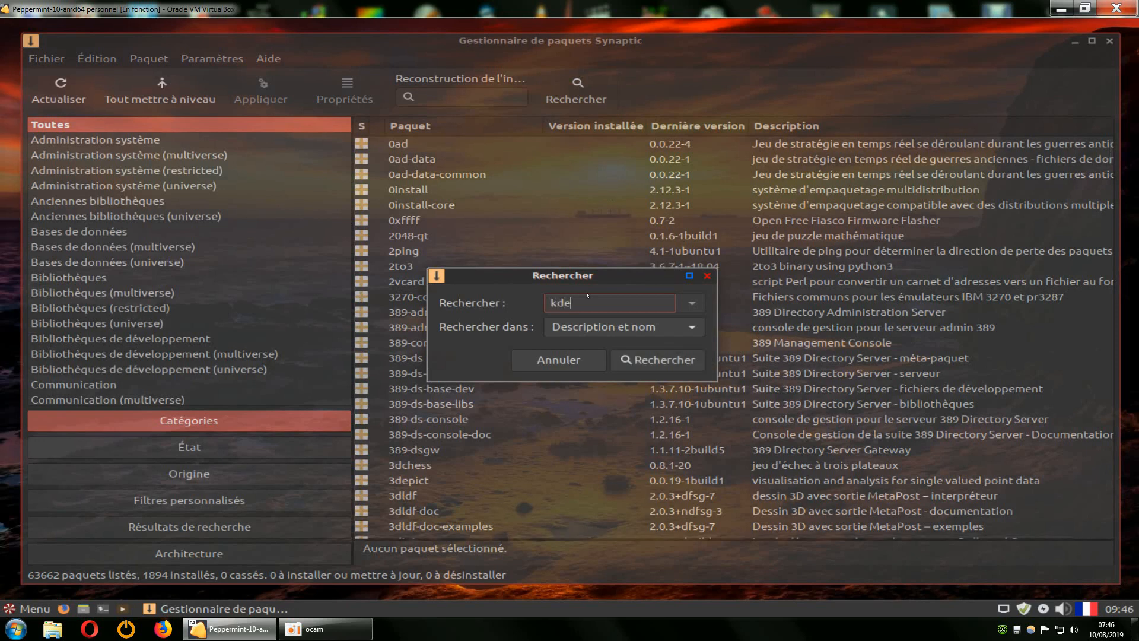
{"action": "type", "text": "nlive"}
{"action": "key", "text": "Return"}
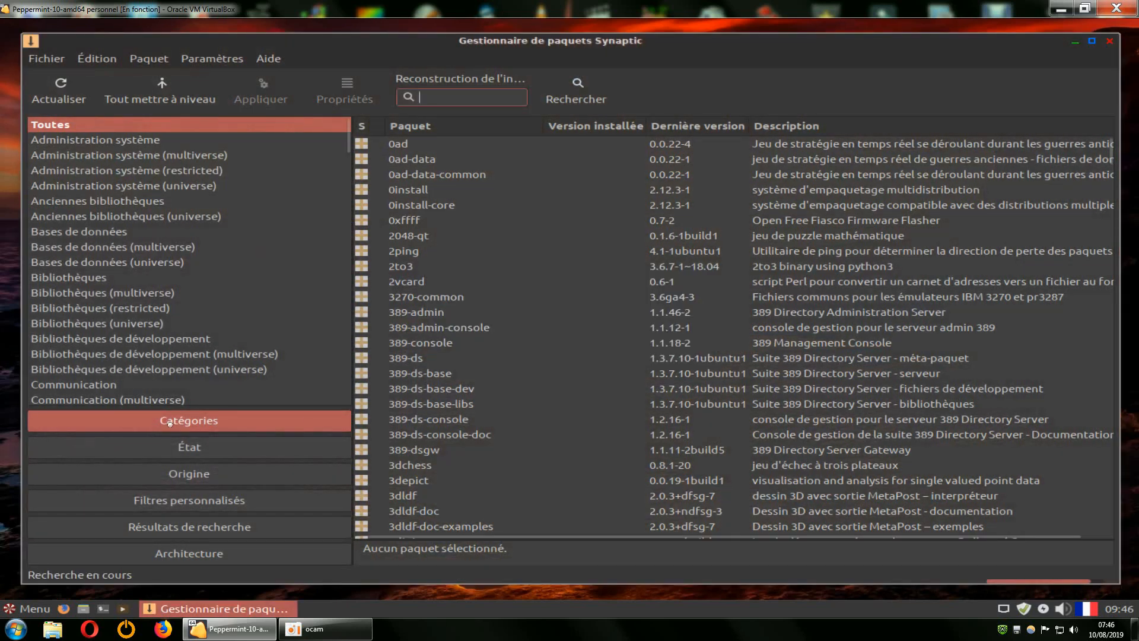
{"action": "left_click", "coordinate": [192, 419]}
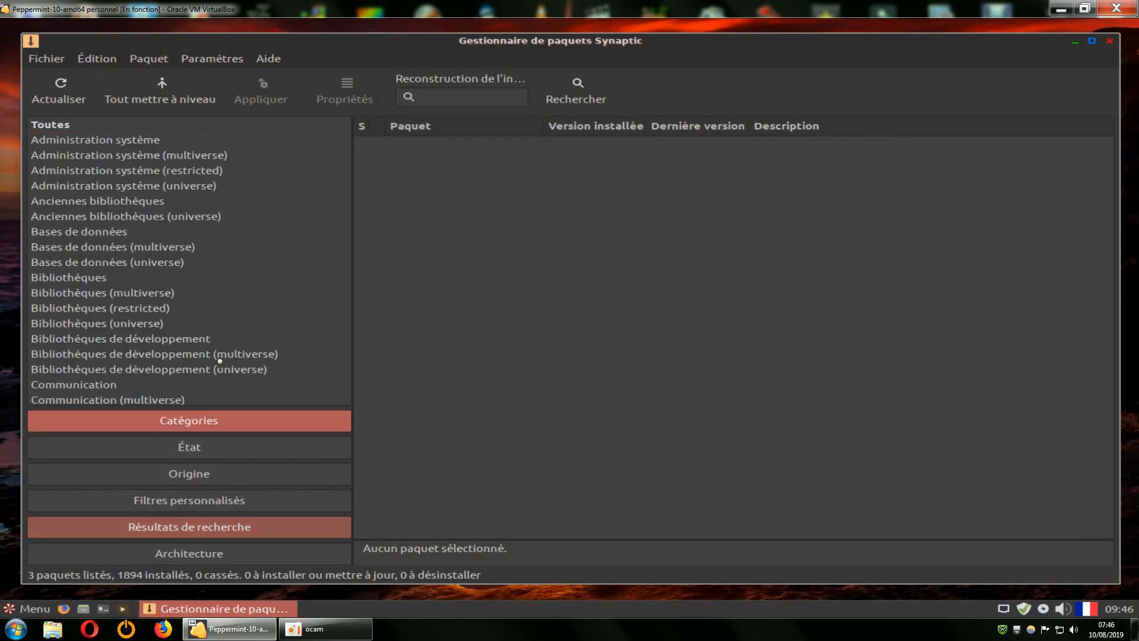
{"action": "scroll", "coordinate": [192, 340], "scroll_direction": "down", "scroll_amount": 15}
{"action": "scroll", "coordinate": [192, 341], "scroll_direction": "down", "scroll_amount": 15}
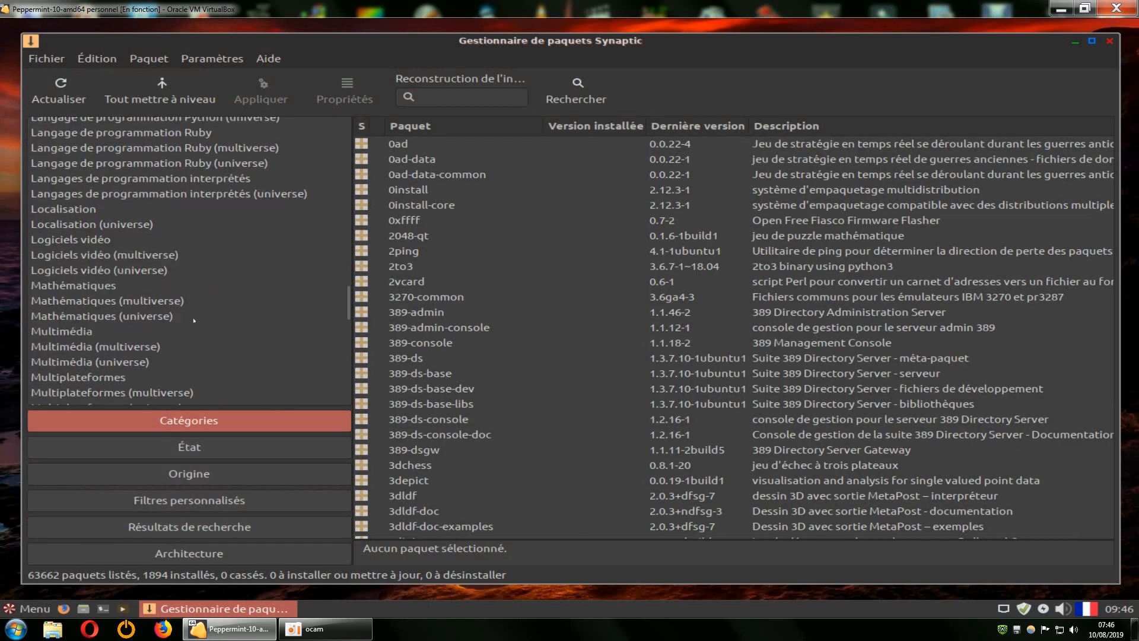
{"action": "left_click", "coordinate": [75, 239]}
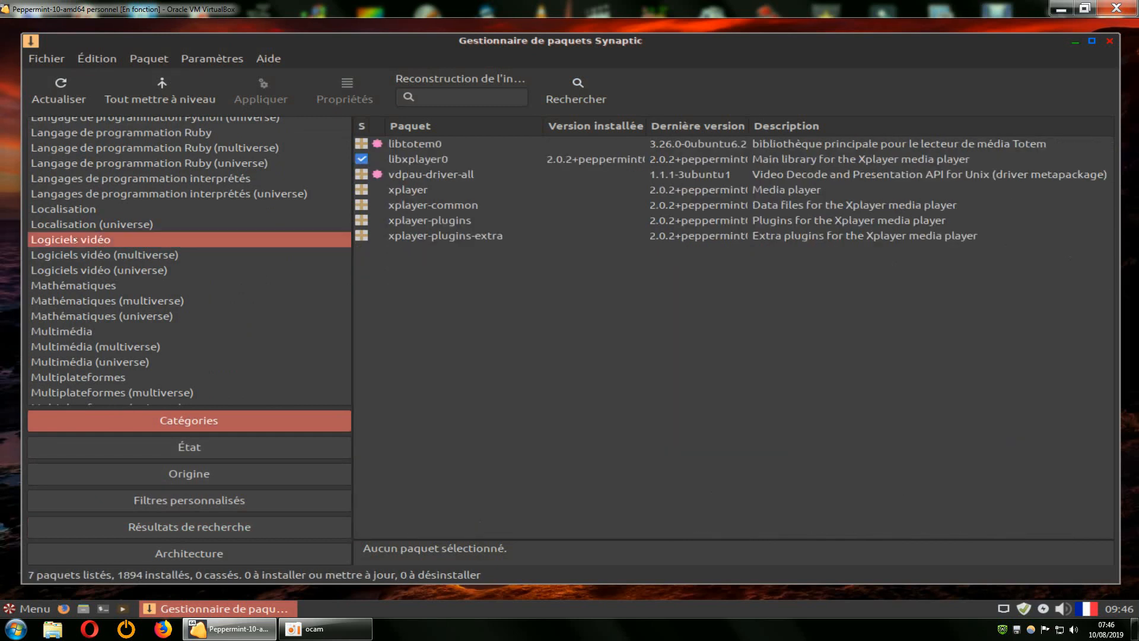
{"action": "left_click", "coordinate": [98, 254]}
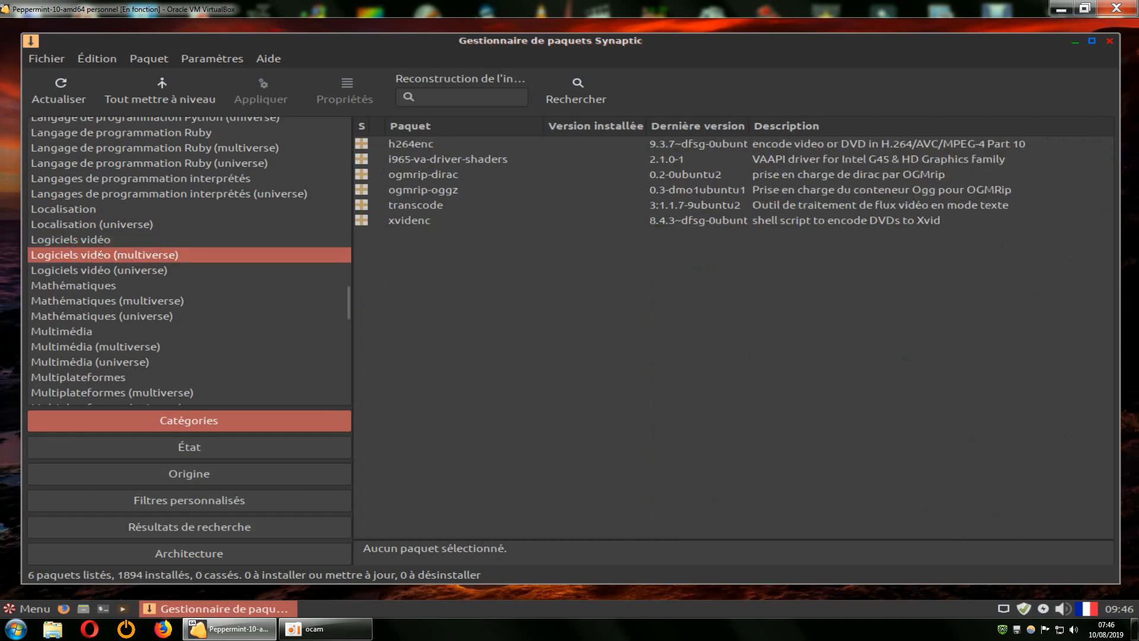
{"action": "left_click", "coordinate": [109, 269]}
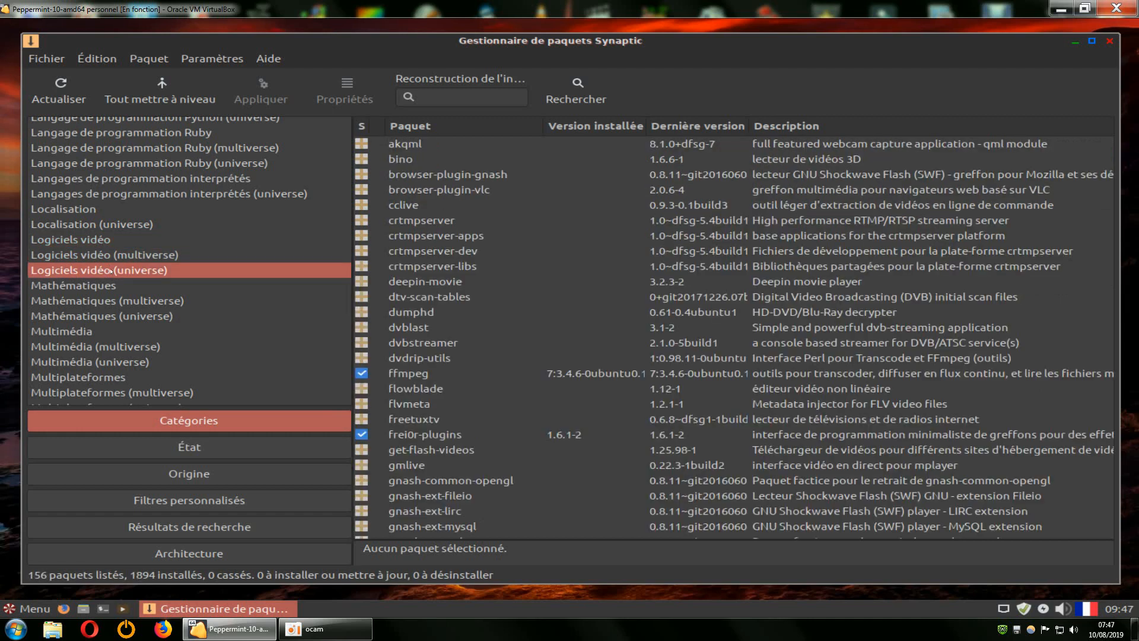
{"action": "scroll", "coordinate": [601, 364], "scroll_direction": "down", "scroll_amount": 10}
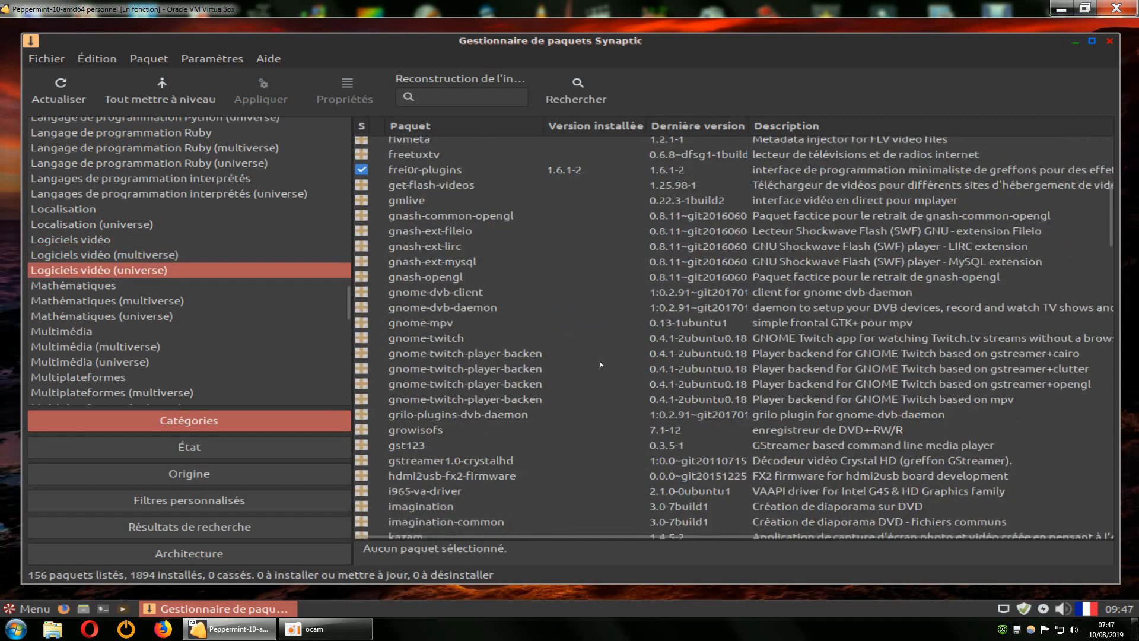
{"action": "scroll", "coordinate": [601, 364], "scroll_direction": "down", "scroll_amount": 4}
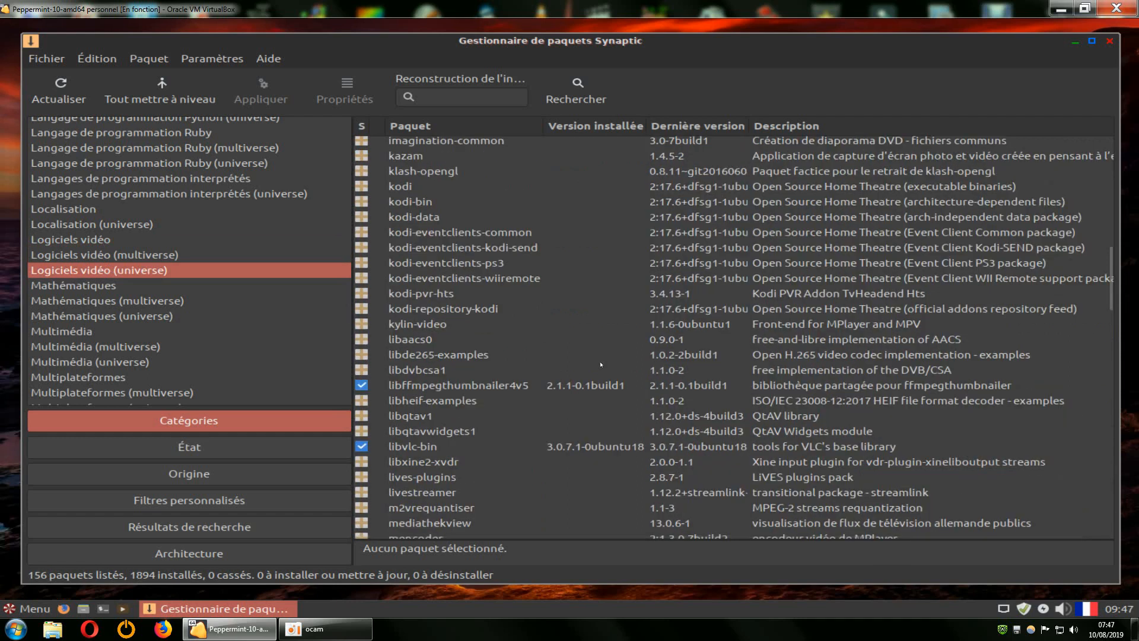
{"action": "scroll", "coordinate": [601, 364], "scroll_direction": "up", "scroll_amount": 8}
{"action": "scroll", "coordinate": [601, 364], "scroll_direction": "down", "scroll_amount": 15}
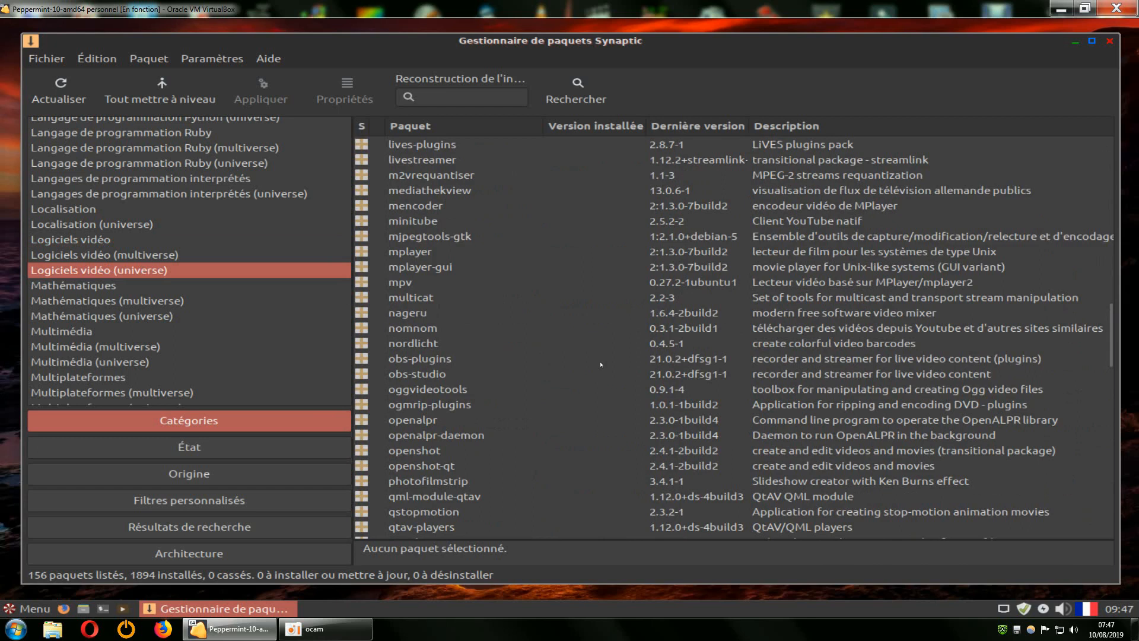
{"action": "scroll", "coordinate": [432, 386], "scroll_direction": "down", "scroll_amount": 5}
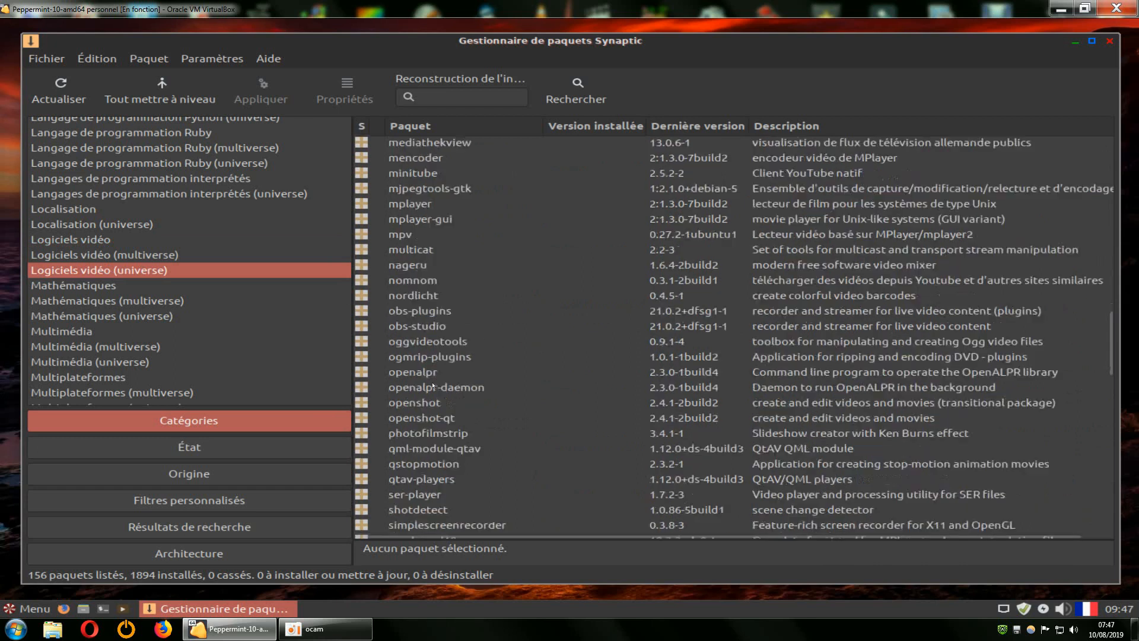
{"action": "scroll", "coordinate": [438, 384], "scroll_direction": "down", "scroll_amount": 15}
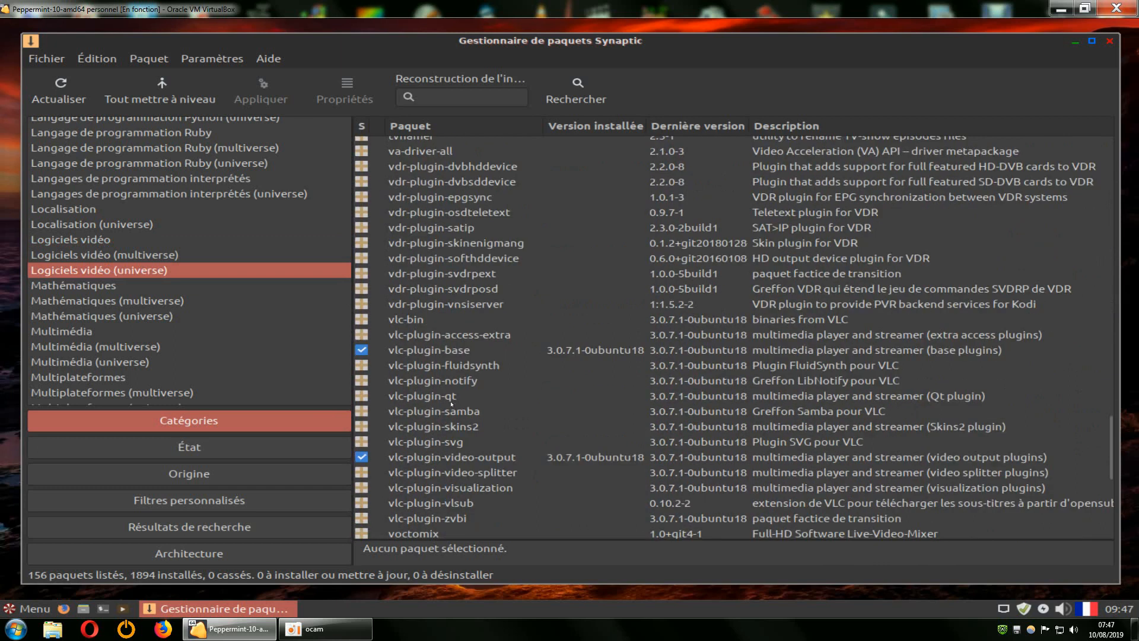
{"action": "scroll", "coordinate": [451, 404], "scroll_direction": "up", "scroll_amount": 20}
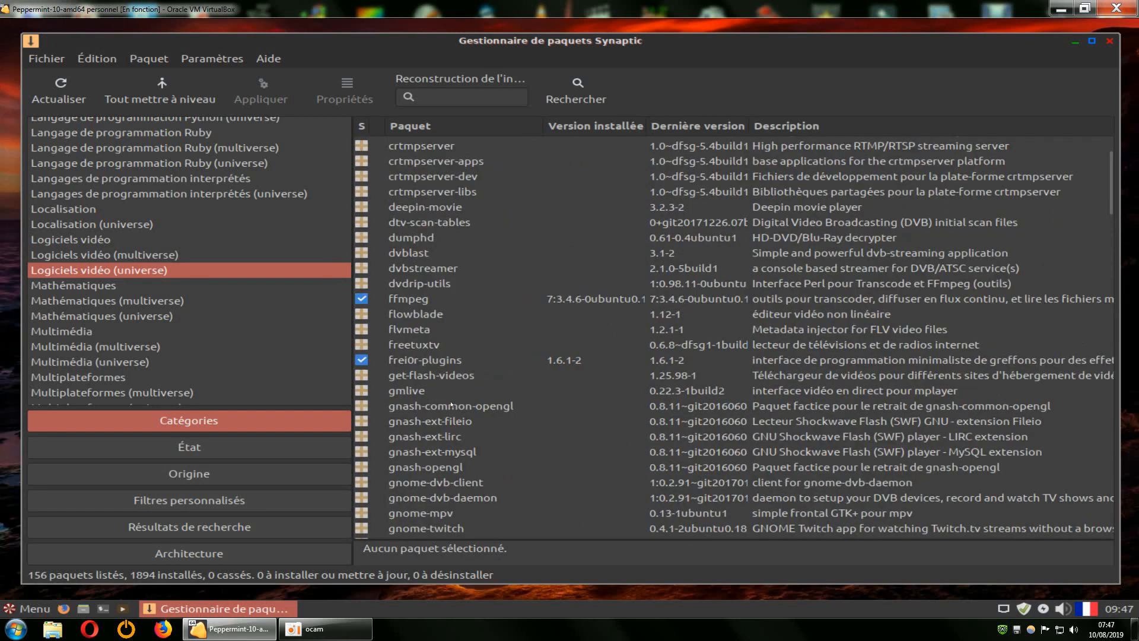
{"action": "scroll", "coordinate": [451, 406], "scroll_direction": "up", "scroll_amount": 3}
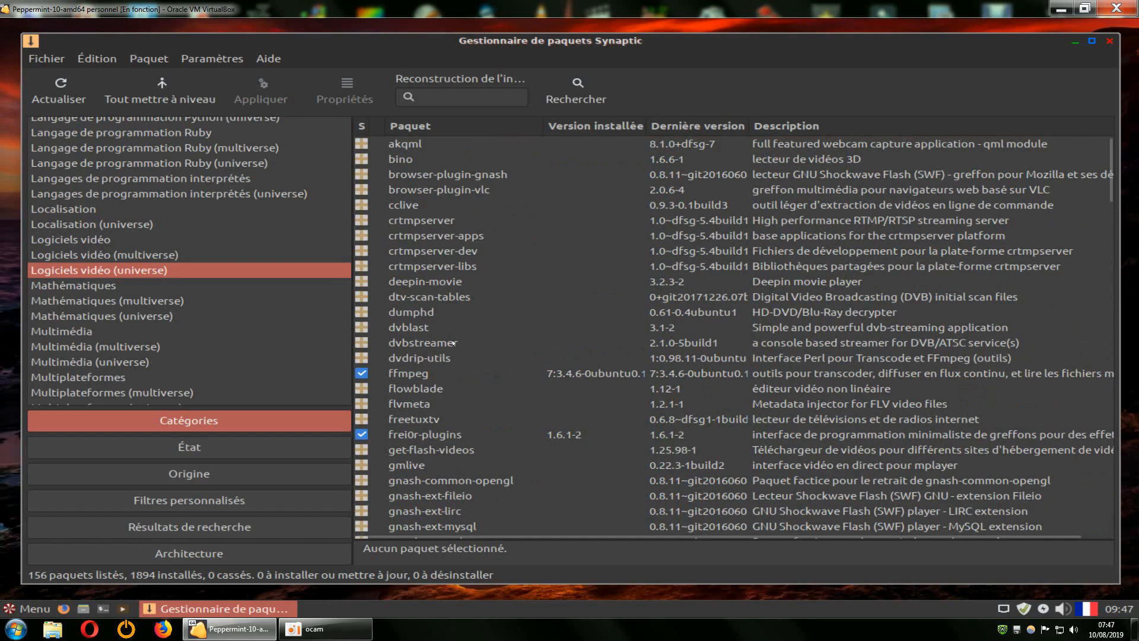
{"action": "scroll", "coordinate": [451, 344], "scroll_direction": "down", "scroll_amount": 3}
{"action": "scroll", "coordinate": [442, 347], "scroll_direction": "down", "scroll_amount": 3}
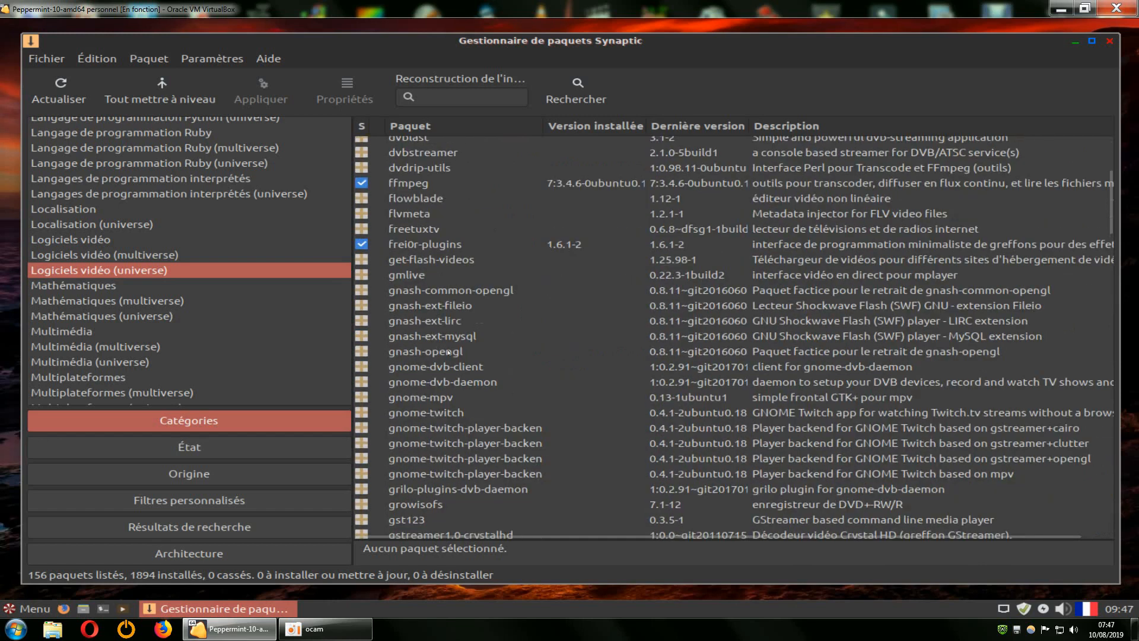
{"action": "scroll", "coordinate": [449, 352], "scroll_direction": "down", "scroll_amount": 10}
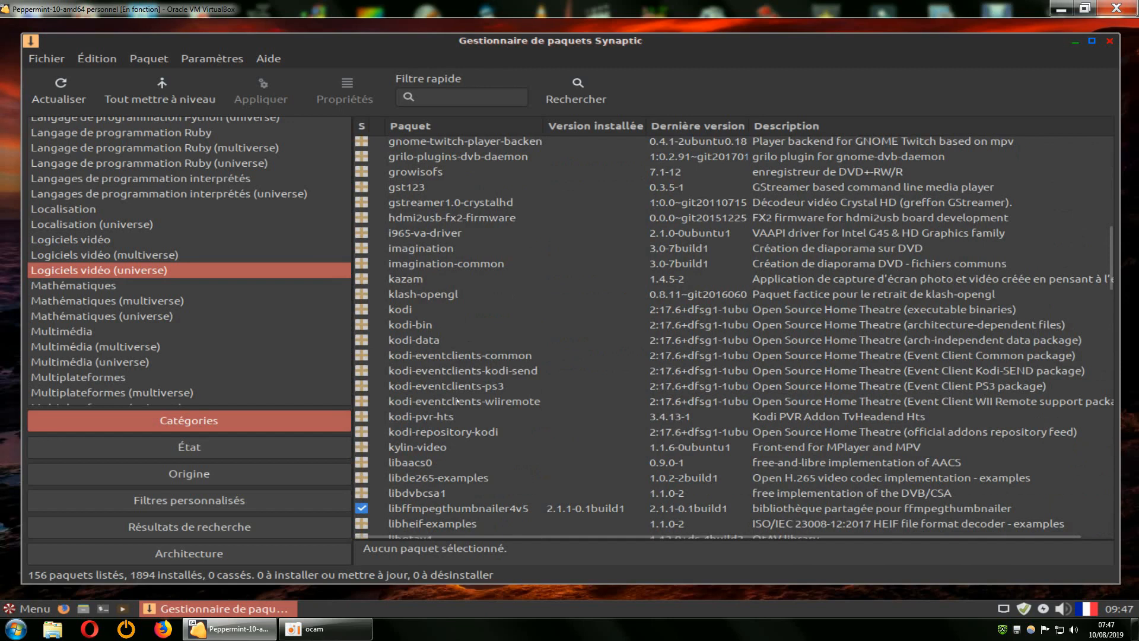
{"action": "scroll", "coordinate": [441, 401], "scroll_direction": "down", "scroll_amount": 4}
{"action": "scroll", "coordinate": [461, 387], "scroll_direction": "up", "scroll_amount": 5}
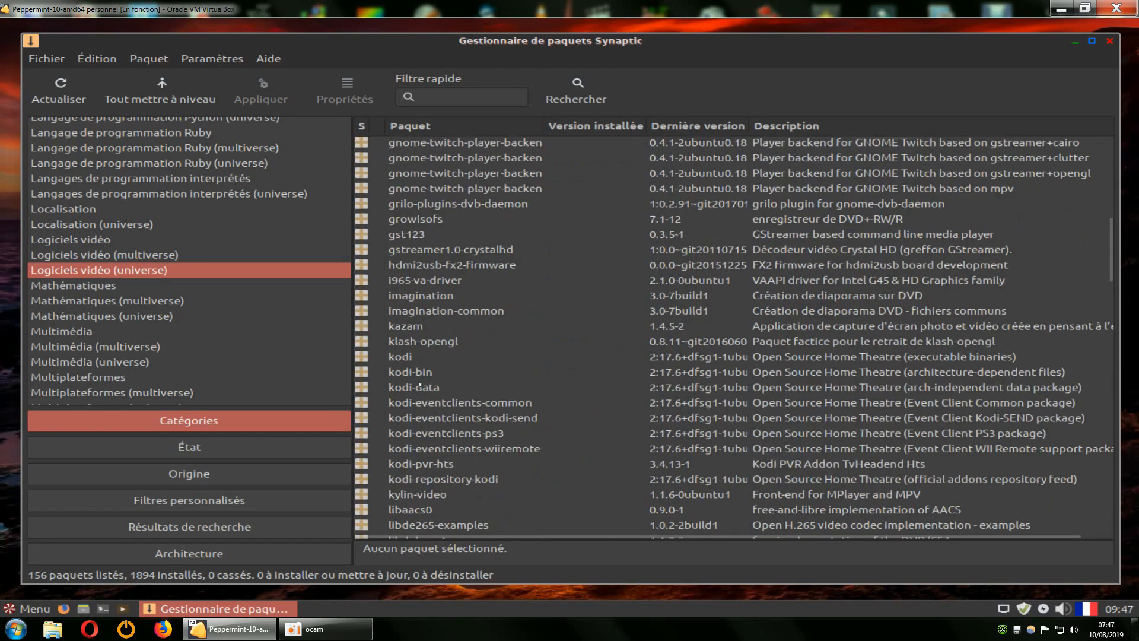
Pick Logiciels vidéo (multiverse), then Logiciels vidéo, showing its seven xplayer-related packages.
{"action": "left_click", "coordinate": [101, 255]}
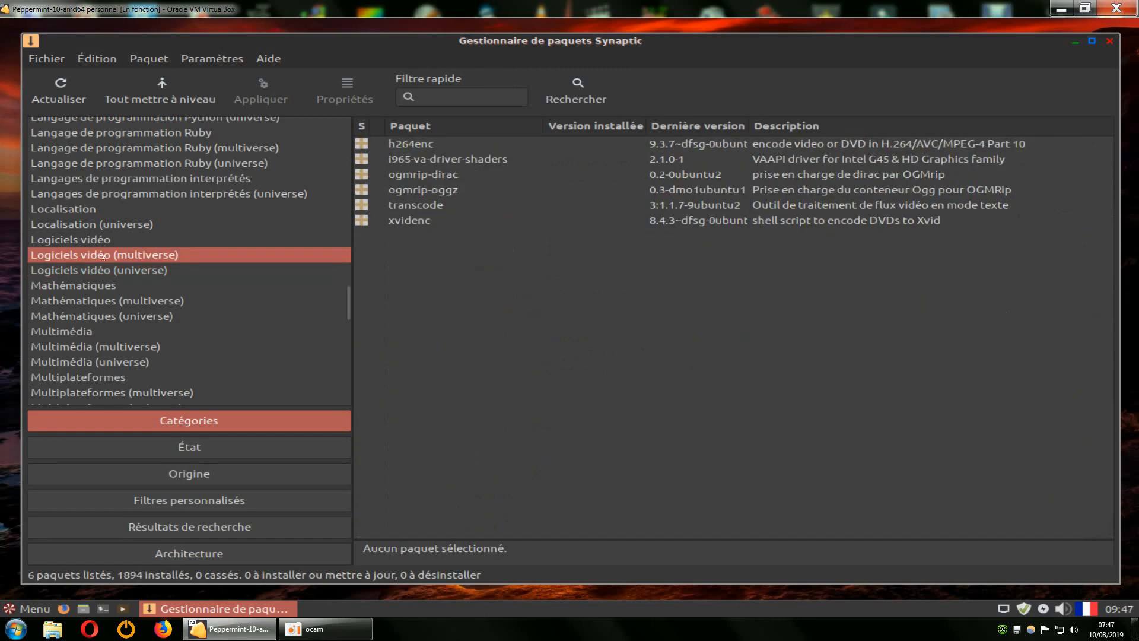
{"action": "left_click", "coordinate": [82, 240]}
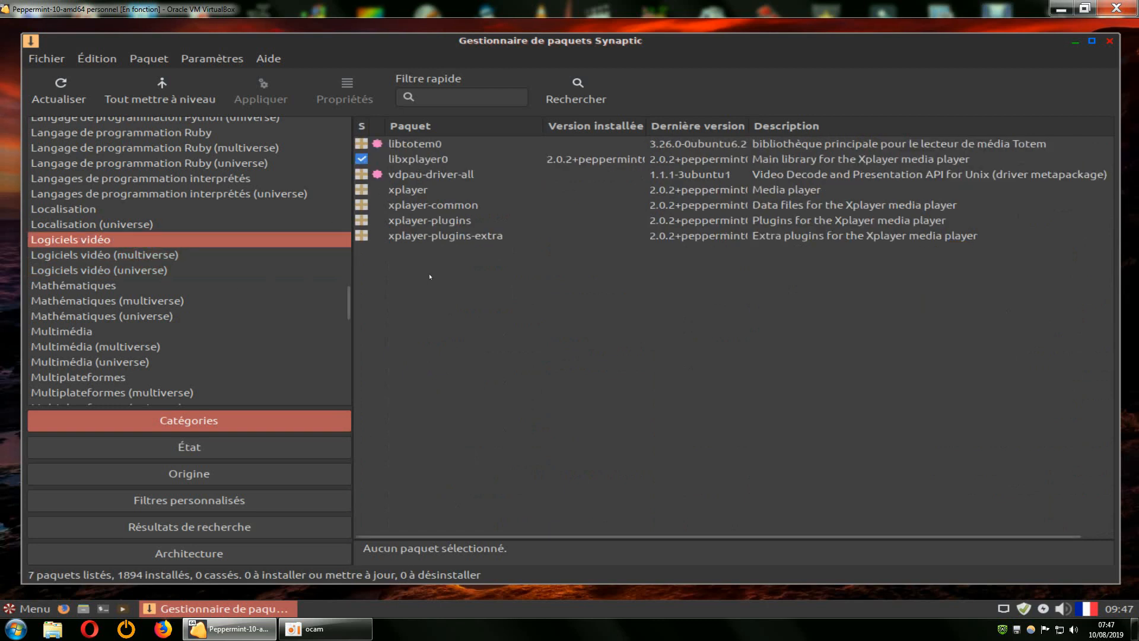
{"action": "scroll", "coordinate": [143, 306], "scroll_direction": "down", "scroll_amount": 3}
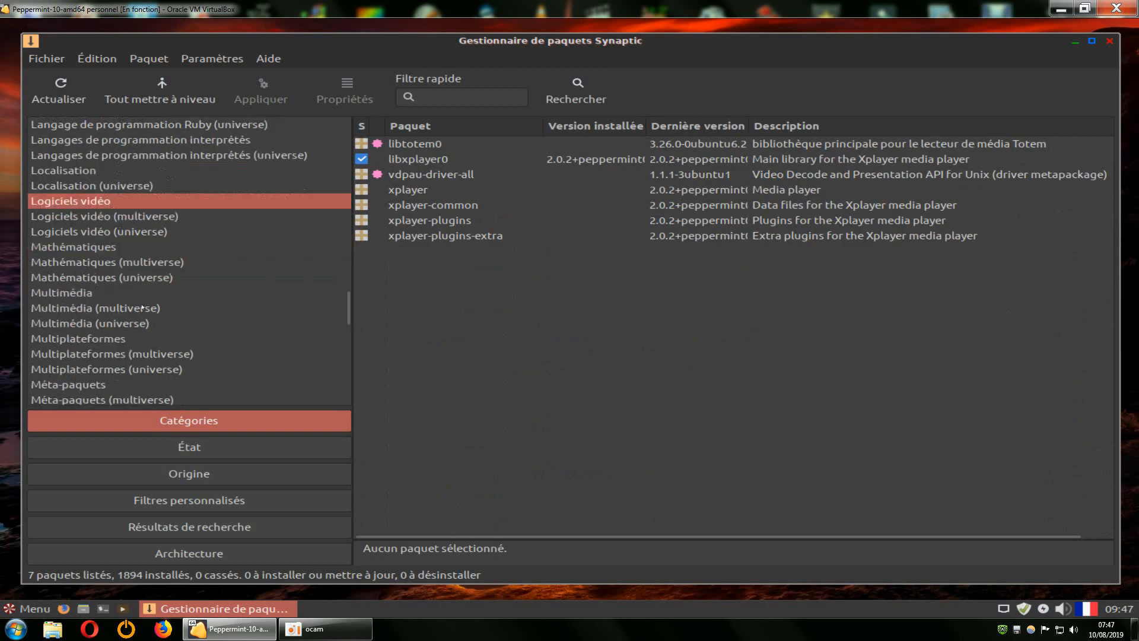
{"action": "scroll", "coordinate": [142, 306], "scroll_direction": "down", "scroll_amount": 4}
{"action": "scroll", "coordinate": [127, 360], "scroll_direction": "up", "scroll_amount": 4}
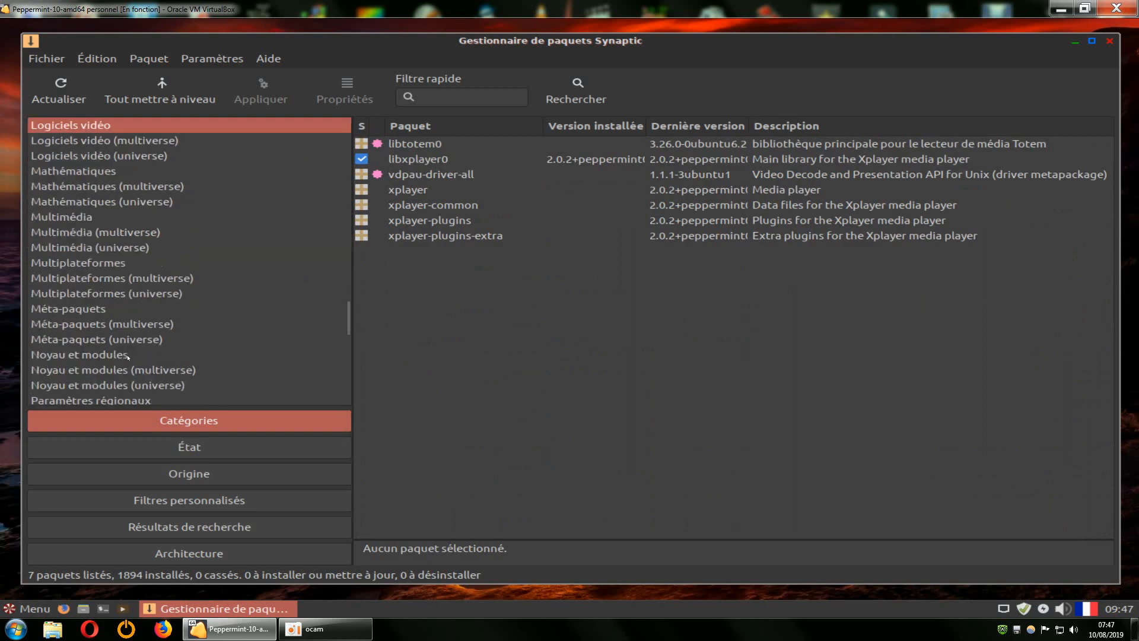
{"action": "scroll", "coordinate": [132, 351], "scroll_direction": "up", "scroll_amount": 3}
{"action": "scroll", "coordinate": [131, 352], "scroll_direction": "up", "scroll_amount": 10}
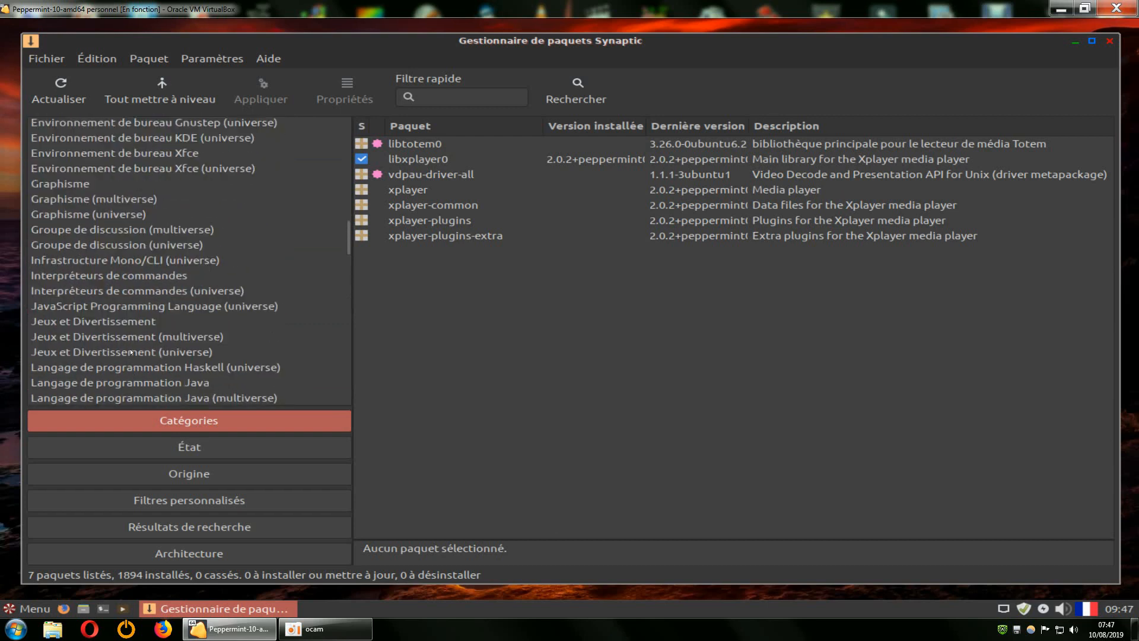
{"action": "scroll", "coordinate": [131, 352], "scroll_direction": "up", "scroll_amount": 10}
{"action": "scroll", "coordinate": [131, 352], "scroll_direction": "up", "scroll_amount": 6}
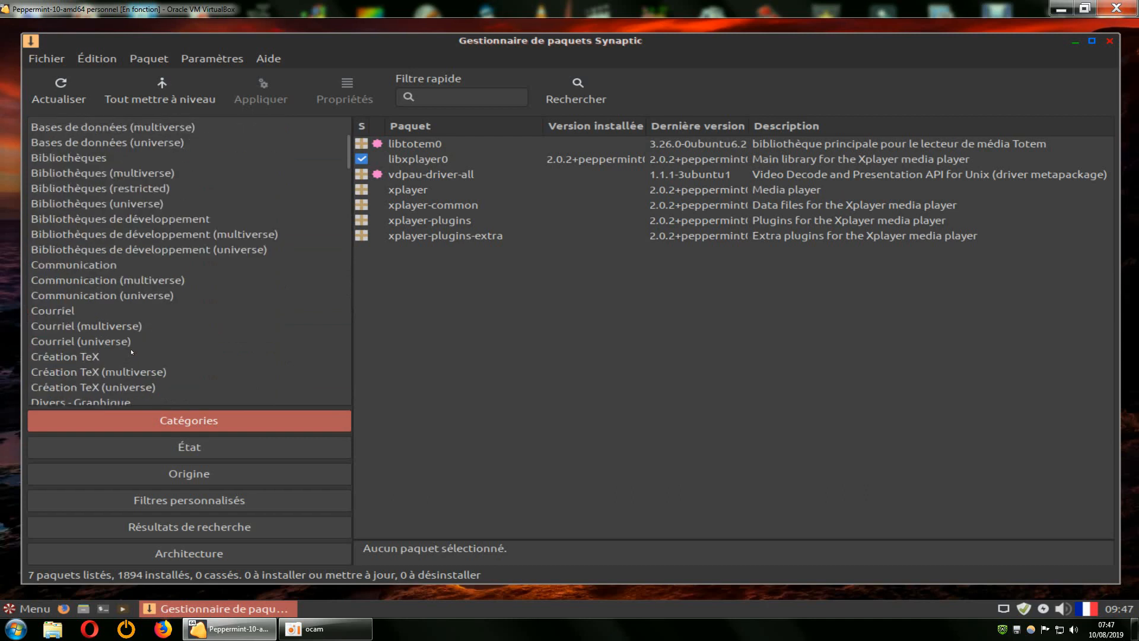
{"action": "scroll", "coordinate": [131, 352], "scroll_direction": "up", "scroll_amount": 3}
{"action": "scroll", "coordinate": [262, 325], "scroll_direction": "down", "scroll_amount": 10}
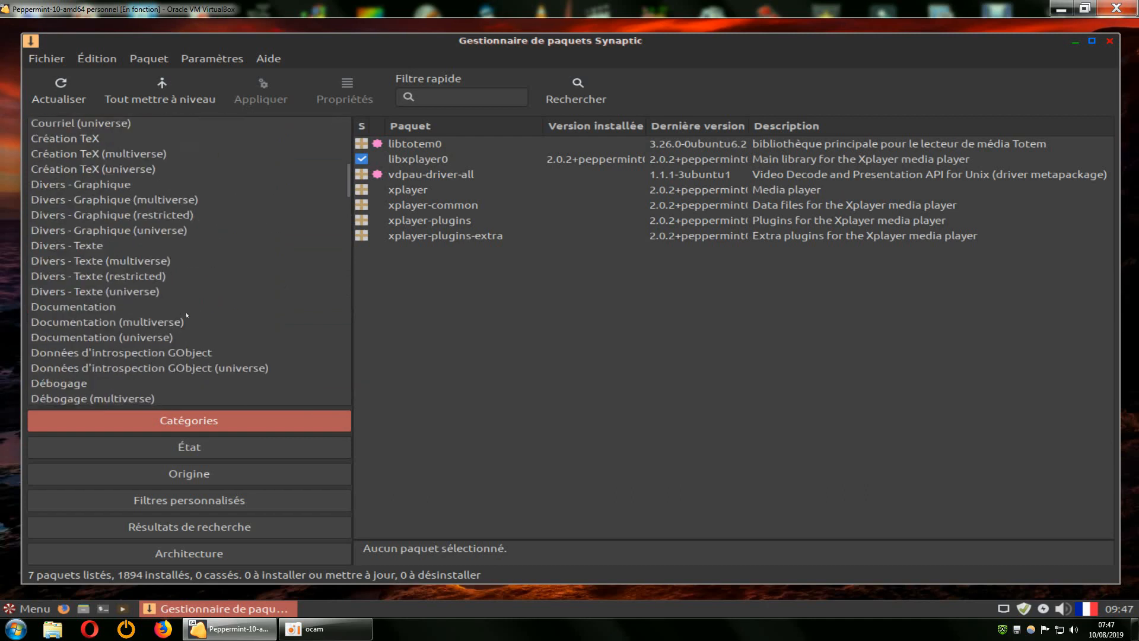
{"action": "scroll", "coordinate": [263, 325], "scroll_direction": "down", "scroll_amount": 15}
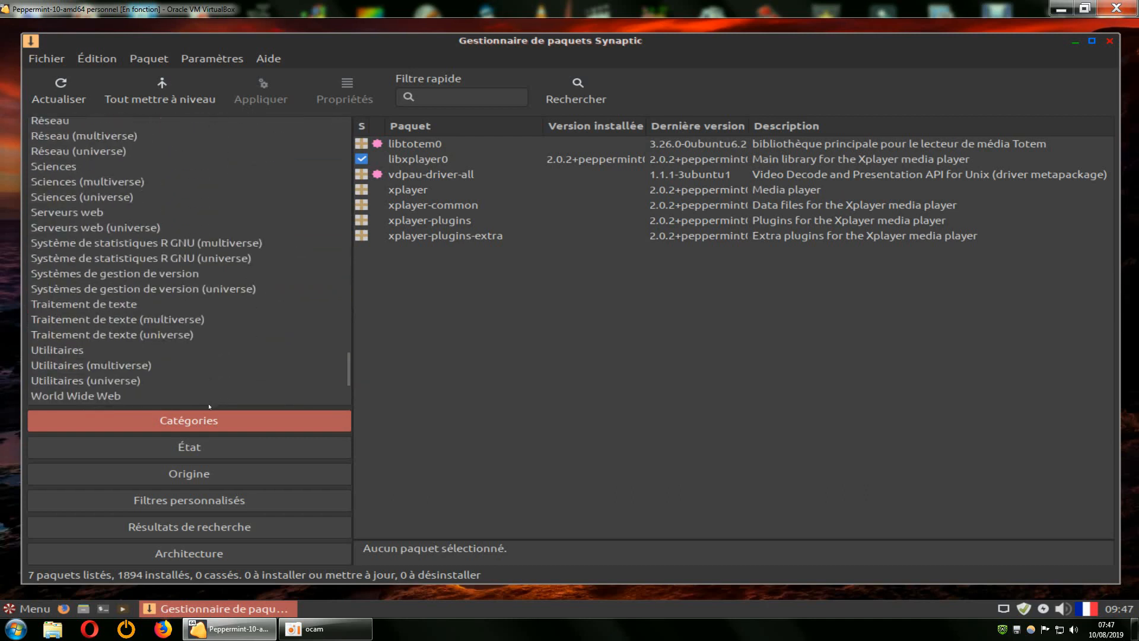
{"action": "scroll", "coordinate": [270, 361], "scroll_direction": "down", "scroll_amount": 3}
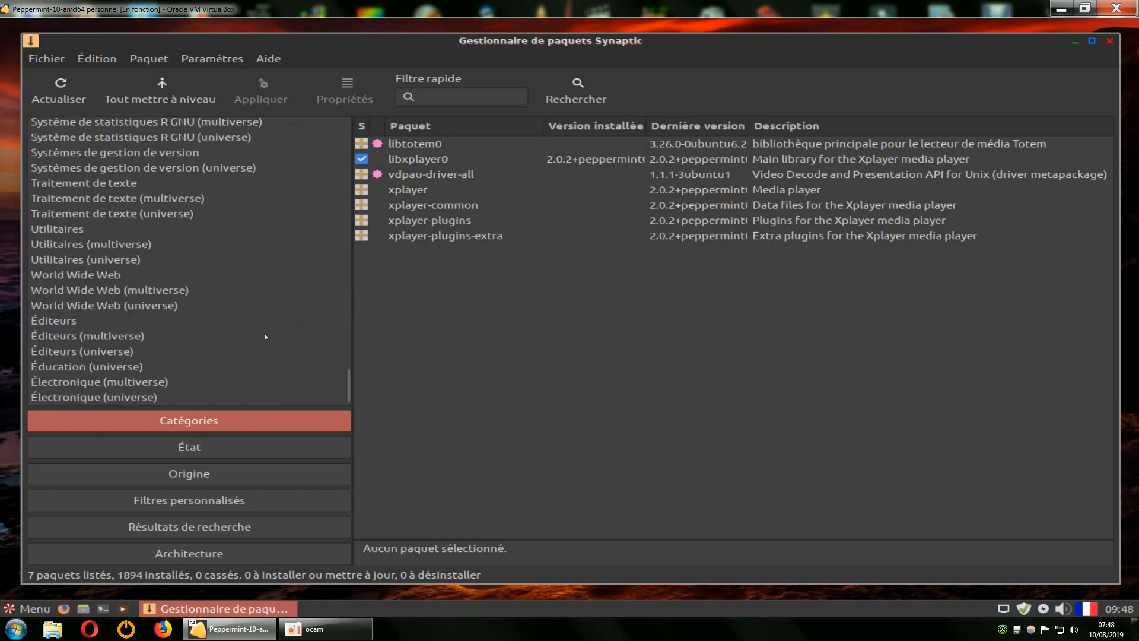
{"action": "scroll", "coordinate": [265, 337], "scroll_direction": "up", "scroll_amount": 10}
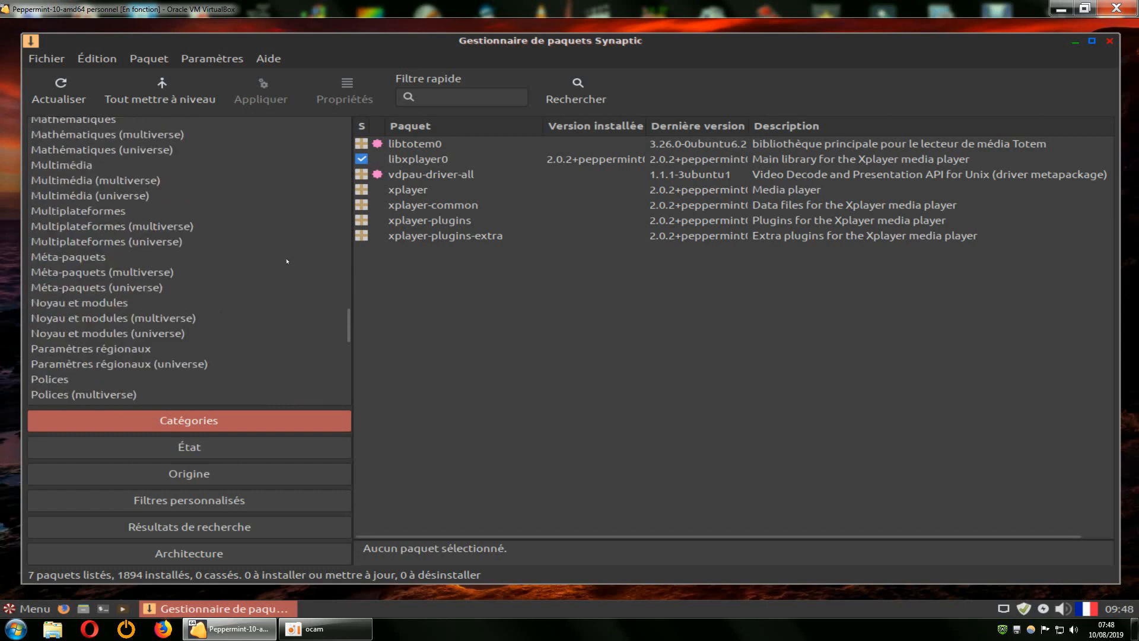
Search Synaptic for kdenlive, mark it for complete removal, and review the 6759 kB removal summary.
{"action": "left_click", "coordinate": [565, 105]}
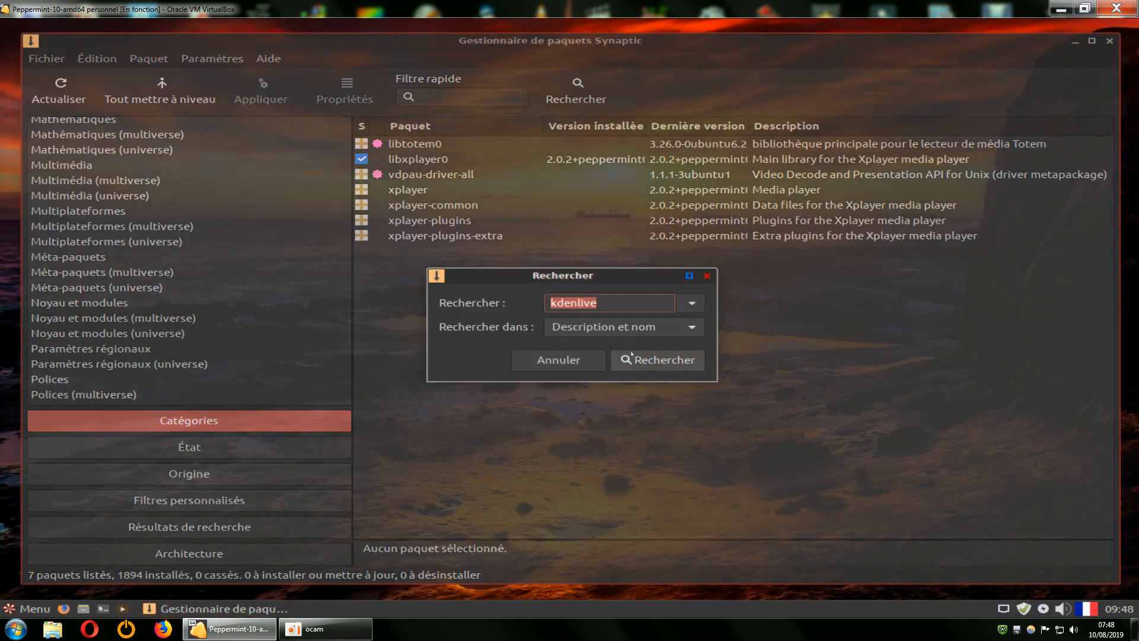
{"action": "left_click", "coordinate": [637, 356]}
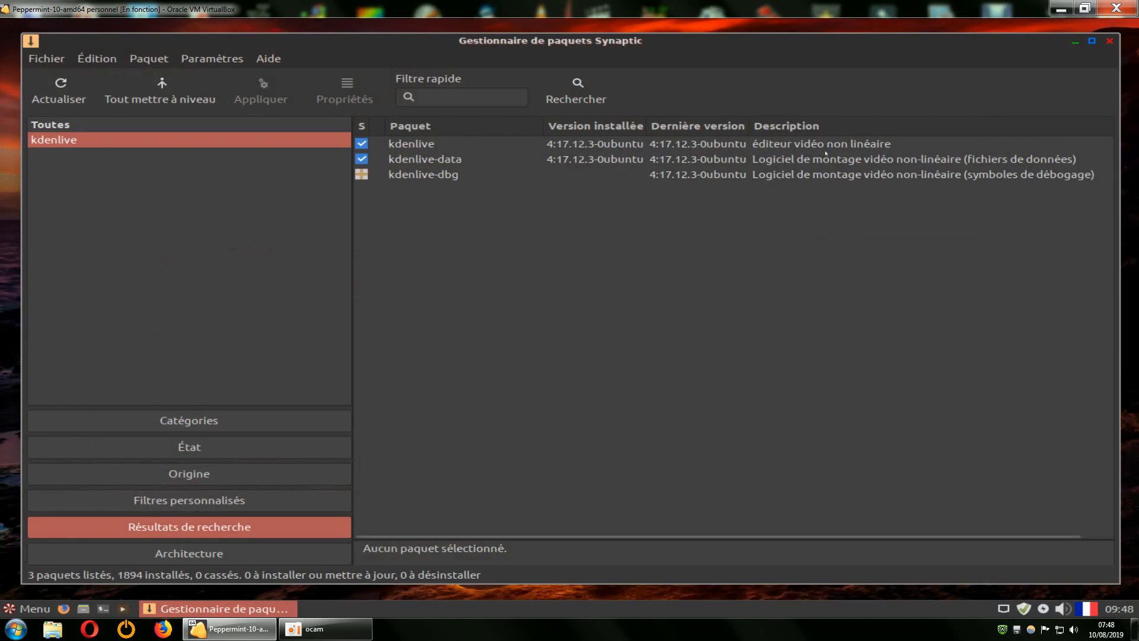
{"action": "right_click", "coordinate": [416, 145]}
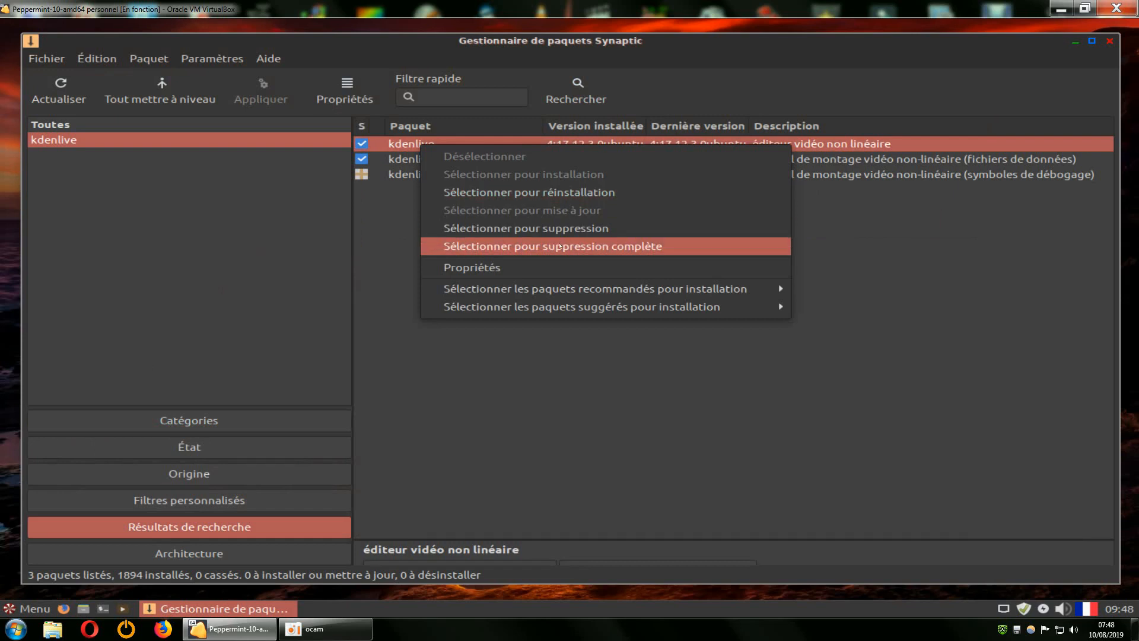
{"action": "left_click", "coordinate": [560, 247]}
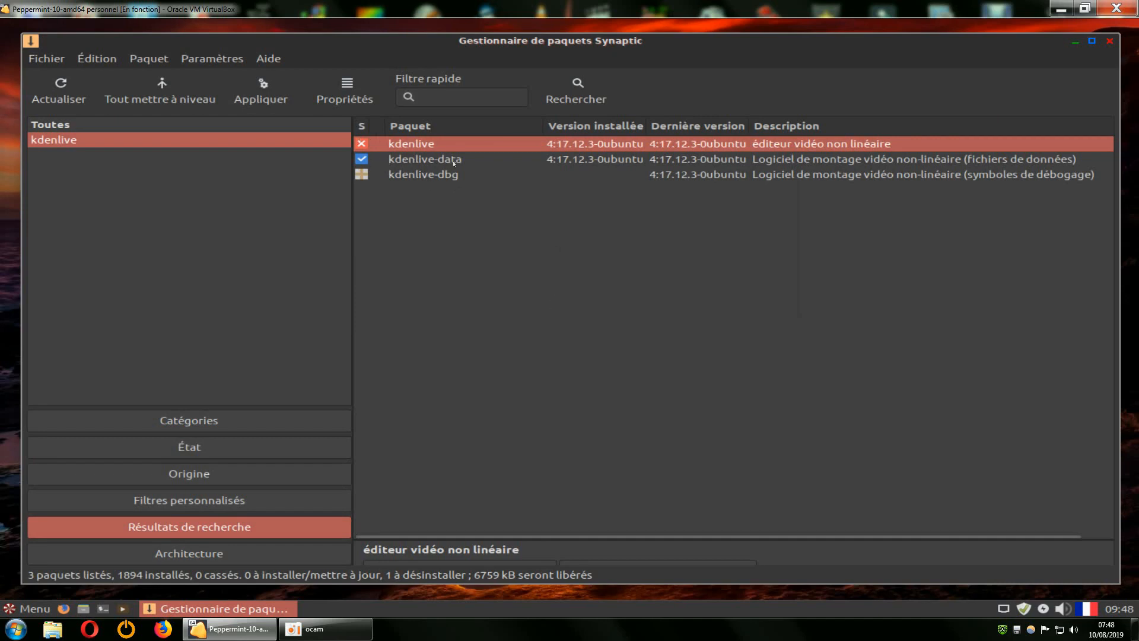
{"action": "left_click", "coordinate": [261, 90]}
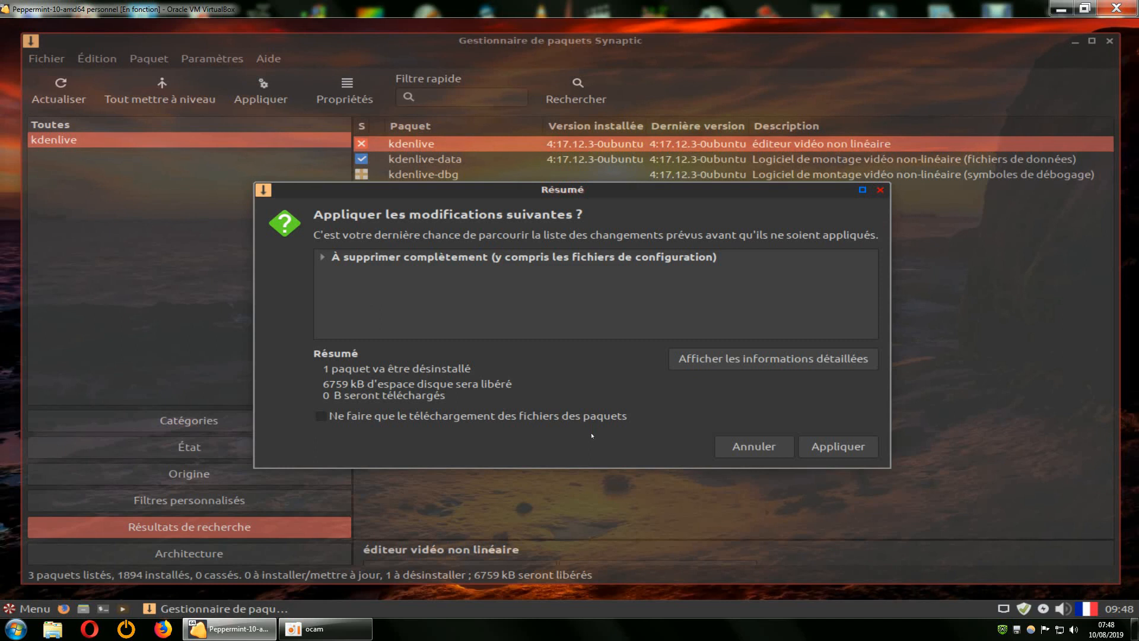
{"action": "left_click", "coordinate": [749, 446]}
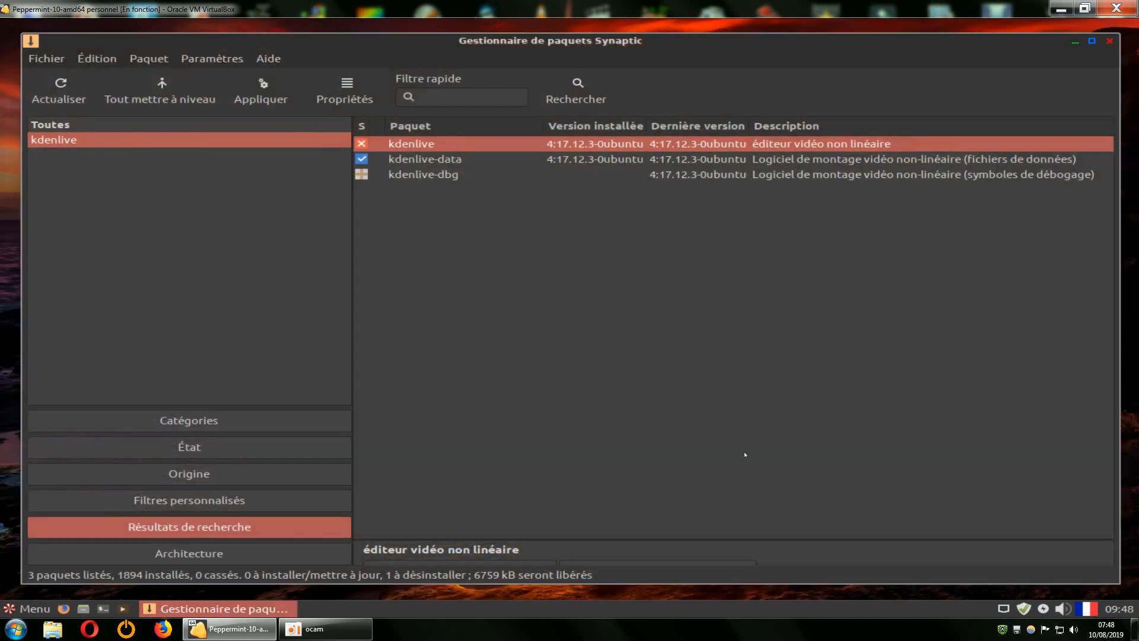
{"action": "right_click", "coordinate": [411, 147]}
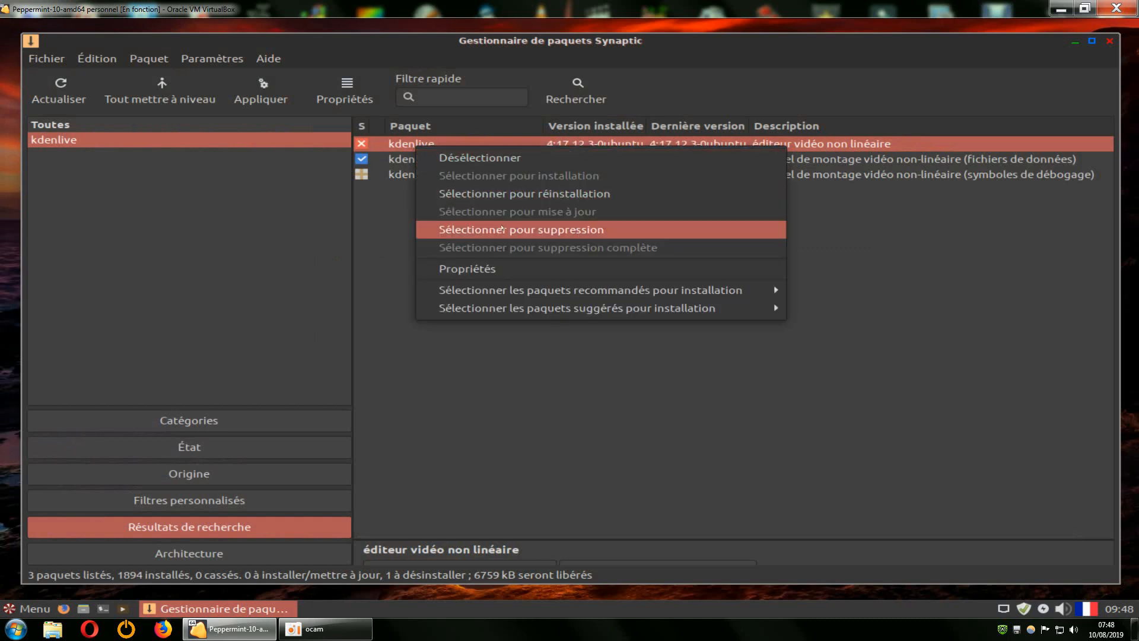
{"action": "left_click", "coordinate": [502, 229]}
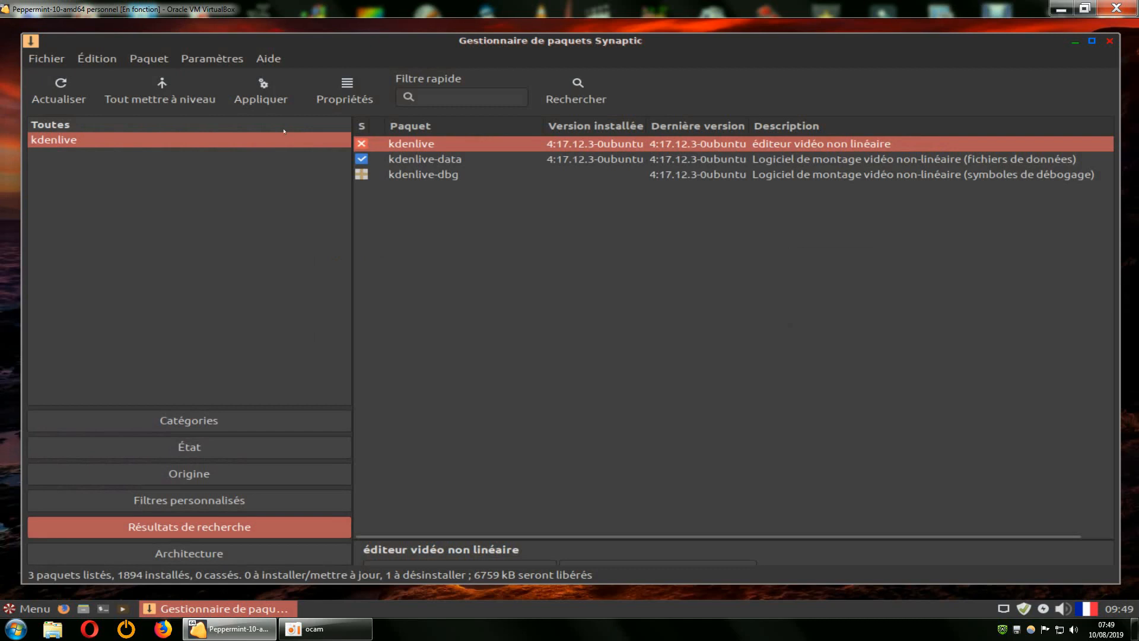
{"action": "left_click", "coordinate": [261, 92]}
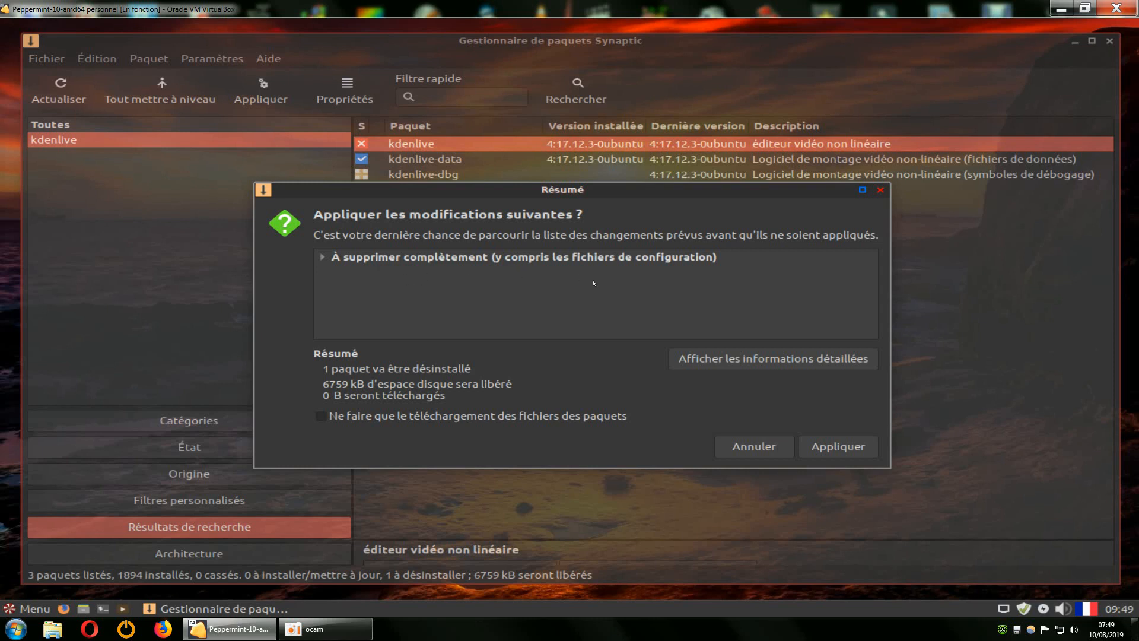
{"action": "left_click", "coordinate": [882, 191]}
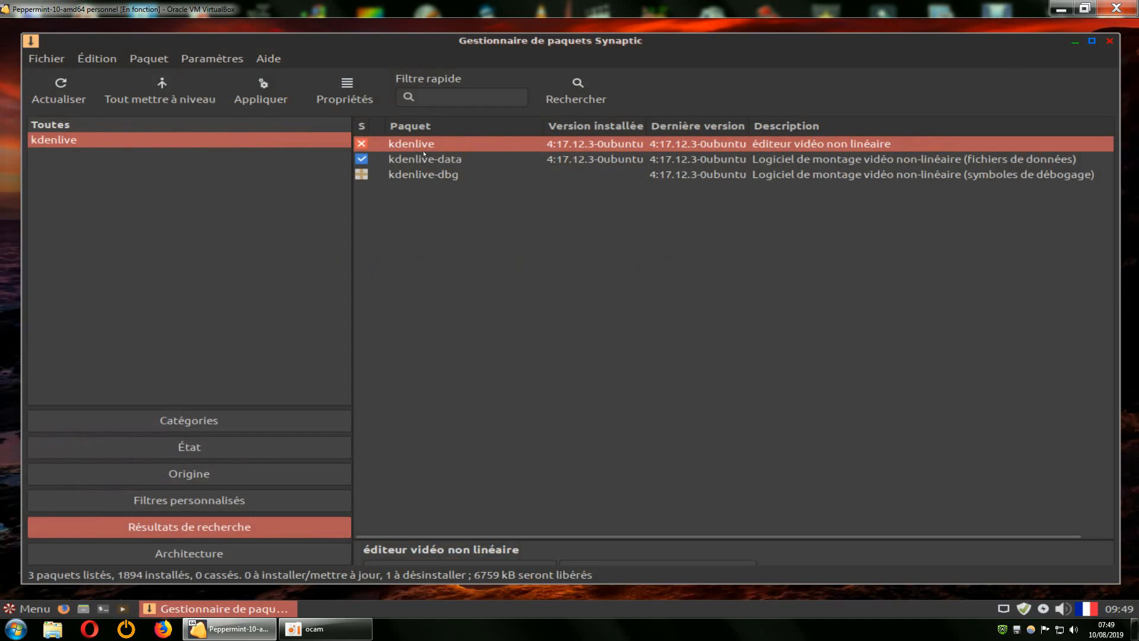
{"action": "right_click", "coordinate": [409, 143]}
Undo the pending complete removal of kdenlive from Synaptic's edit menu.
{"action": "left_click", "coordinate": [195, 199]}
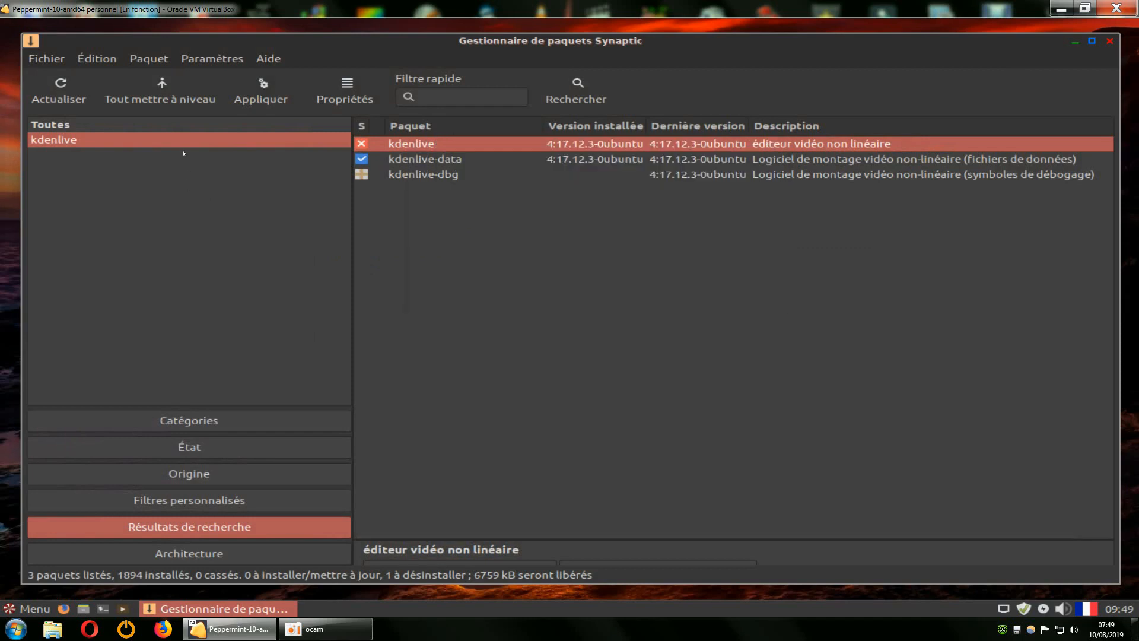
{"action": "left_click", "coordinate": [100, 59]}
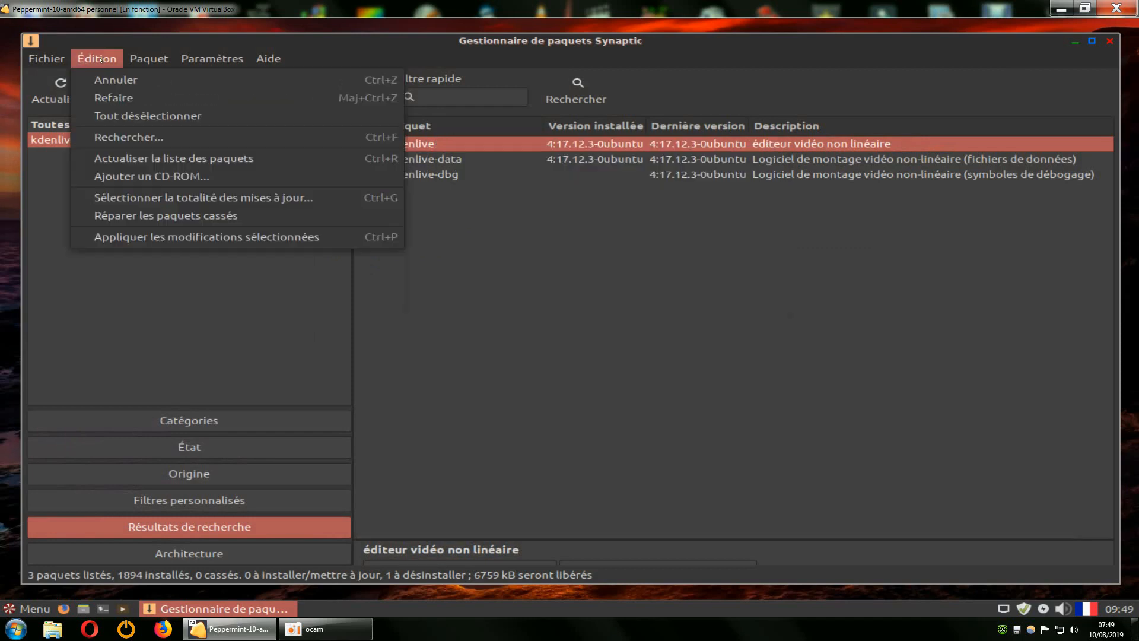
{"action": "left_click", "coordinate": [118, 80]}
{"action": "left_click", "coordinate": [97, 59]}
{"action": "left_click", "coordinate": [120, 82]}
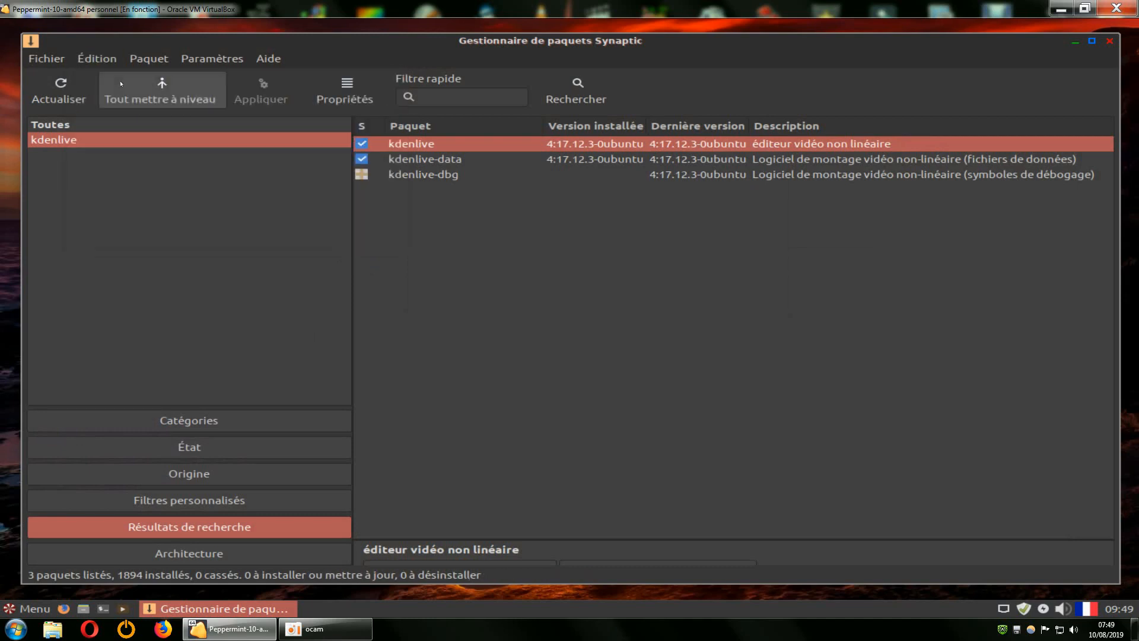
Mark kdenlive for plain removal and close the summary without applying it.
{"action": "right_click", "coordinate": [416, 144]}
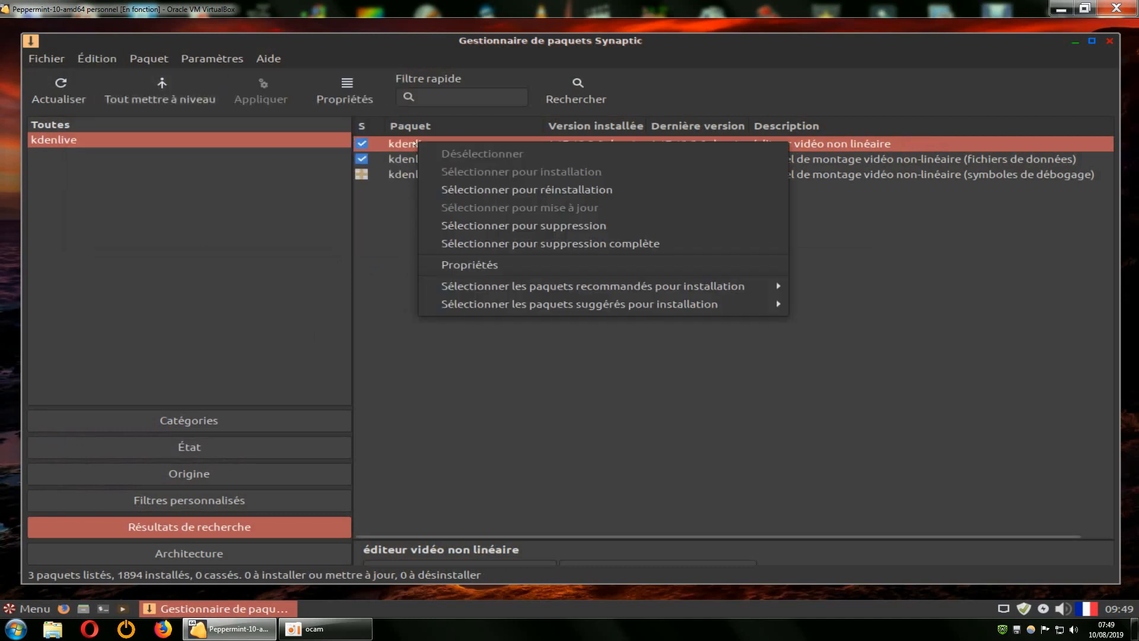
{"action": "left_click", "coordinate": [570, 226]}
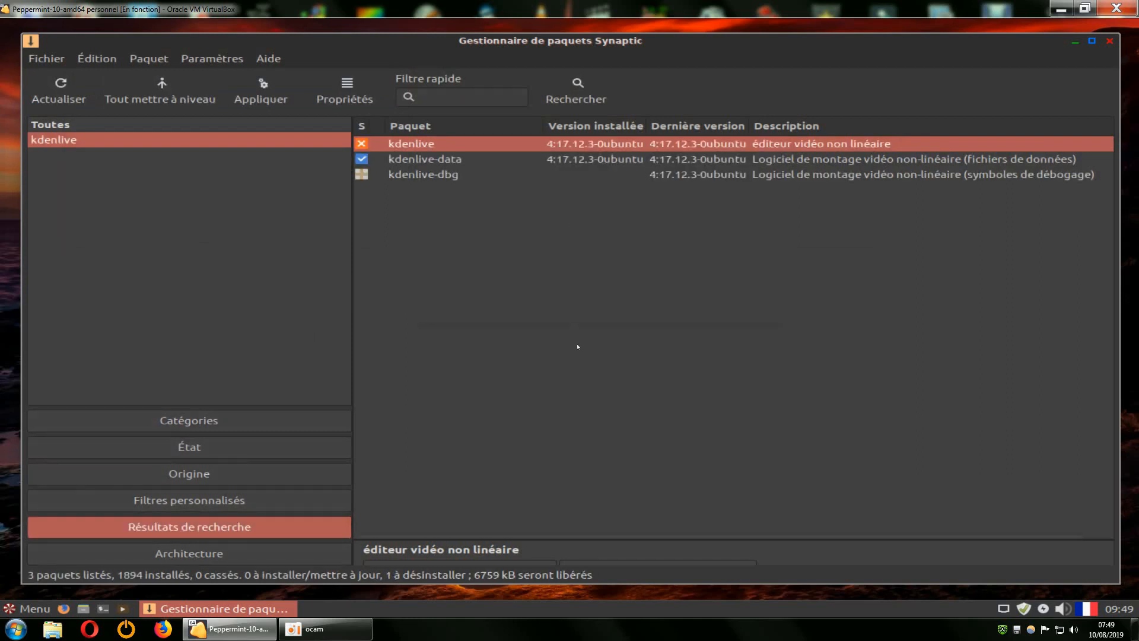
{"action": "left_click", "coordinate": [261, 92]}
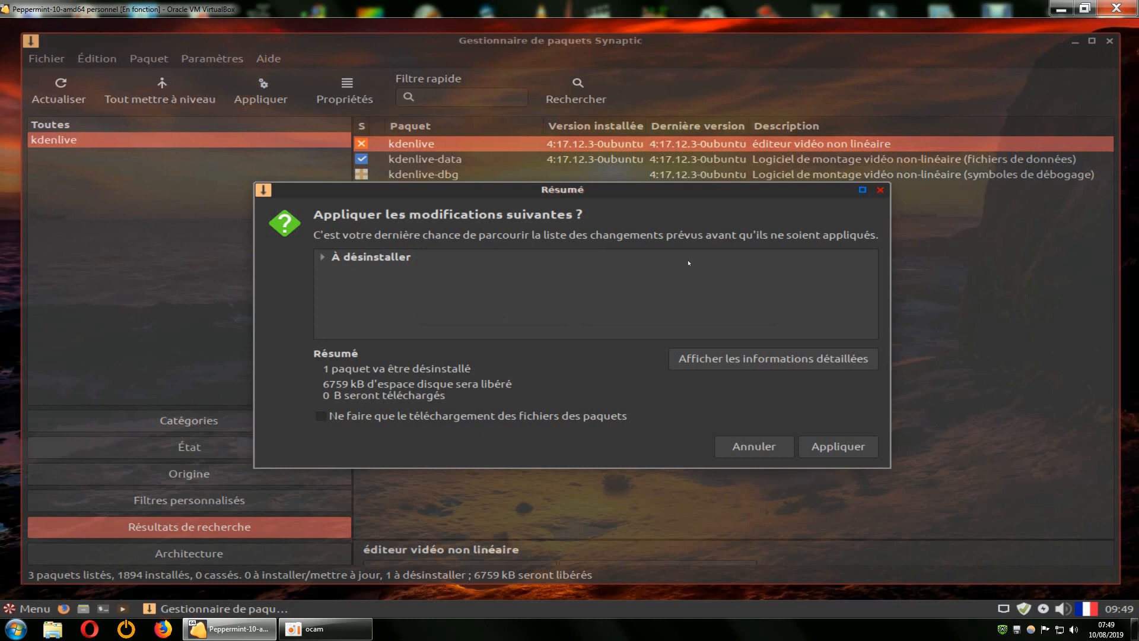
{"action": "left_click", "coordinate": [880, 190]}
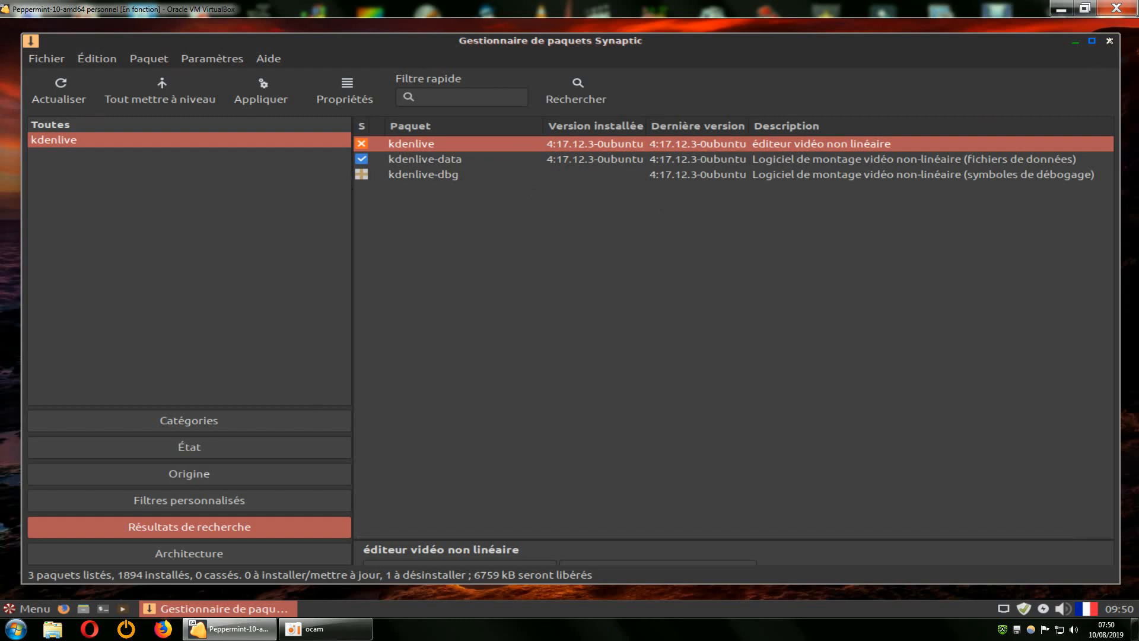
Quit Synaptic, discarding the pending kdenlive removal, then browse the menu categories to Bureautique.
{"action": "left_click", "coordinate": [1110, 40]}
{"action": "left_click", "coordinate": [903, 353]}
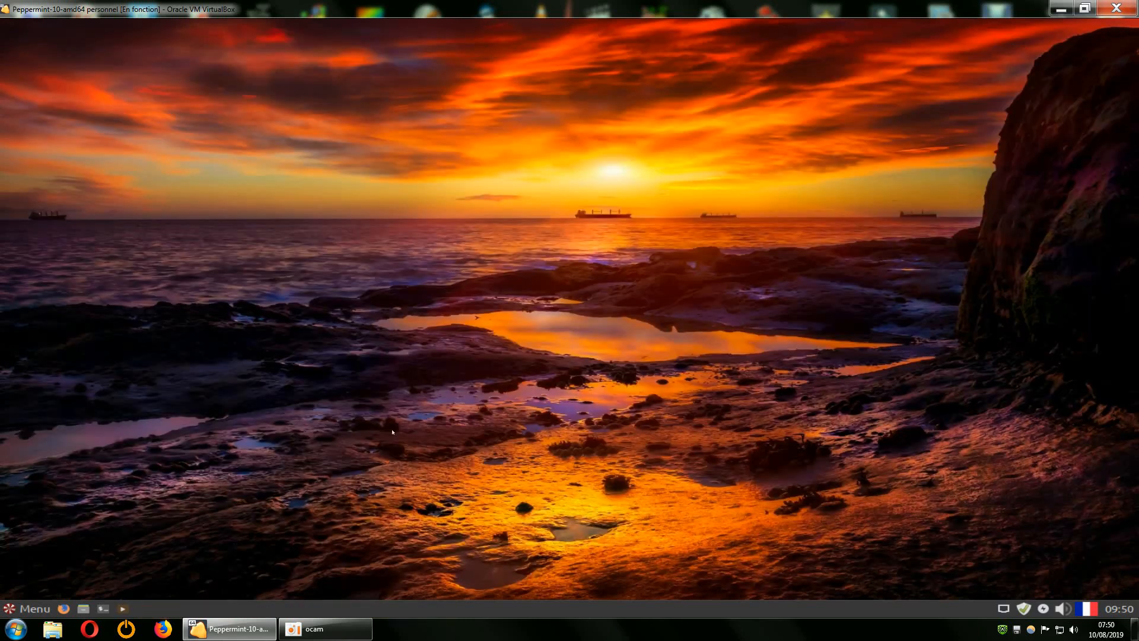
{"action": "left_click", "coordinate": [34, 608]}
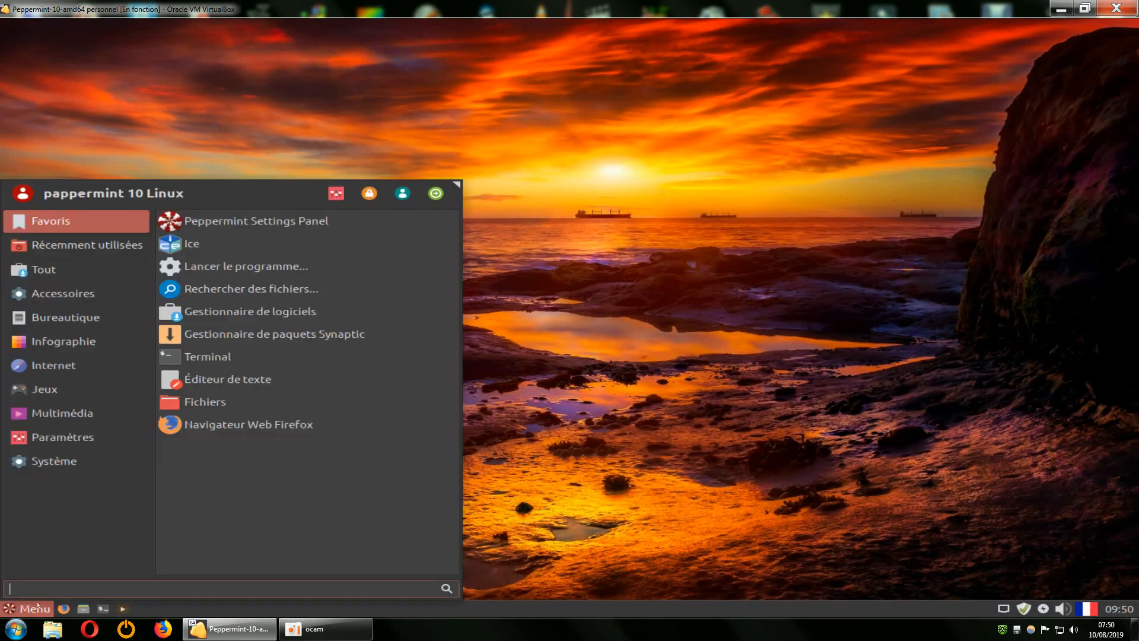
{"action": "left_click", "coordinate": [124, 416]}
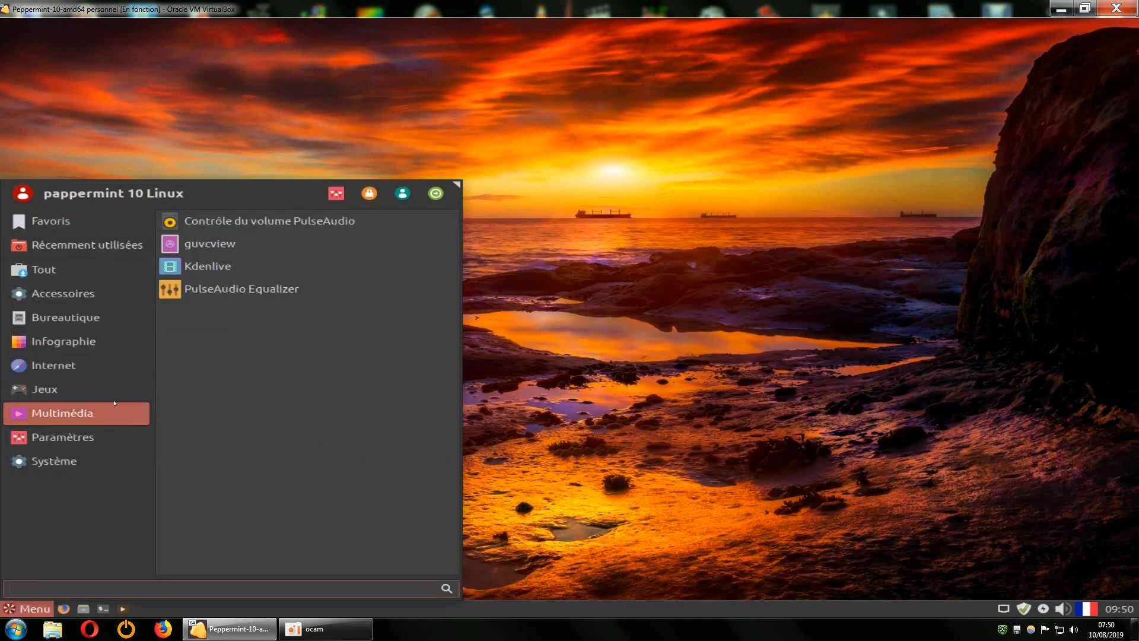
{"action": "left_click", "coordinate": [19, 245]}
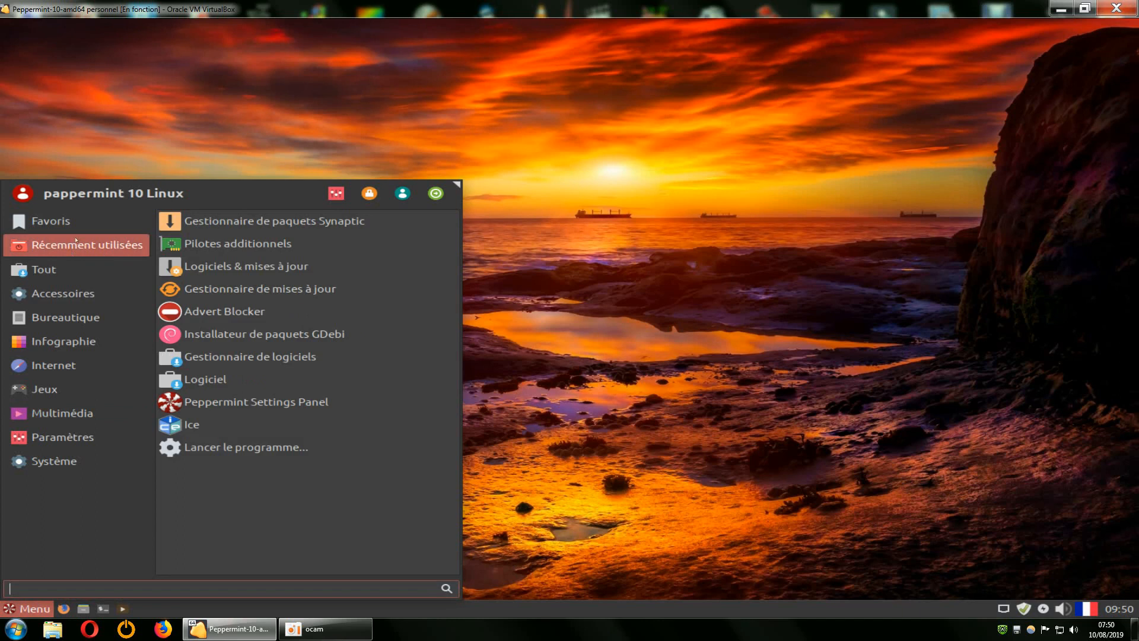
{"action": "left_click", "coordinate": [66, 396]}
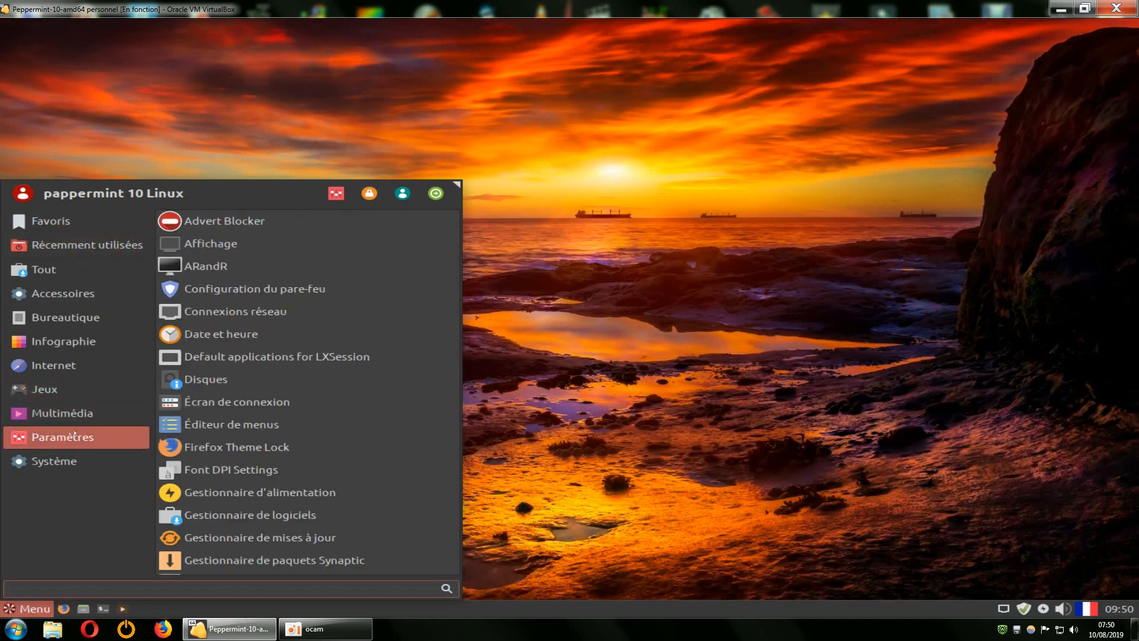
{"action": "mouse_move", "coordinate": [76, 461]}
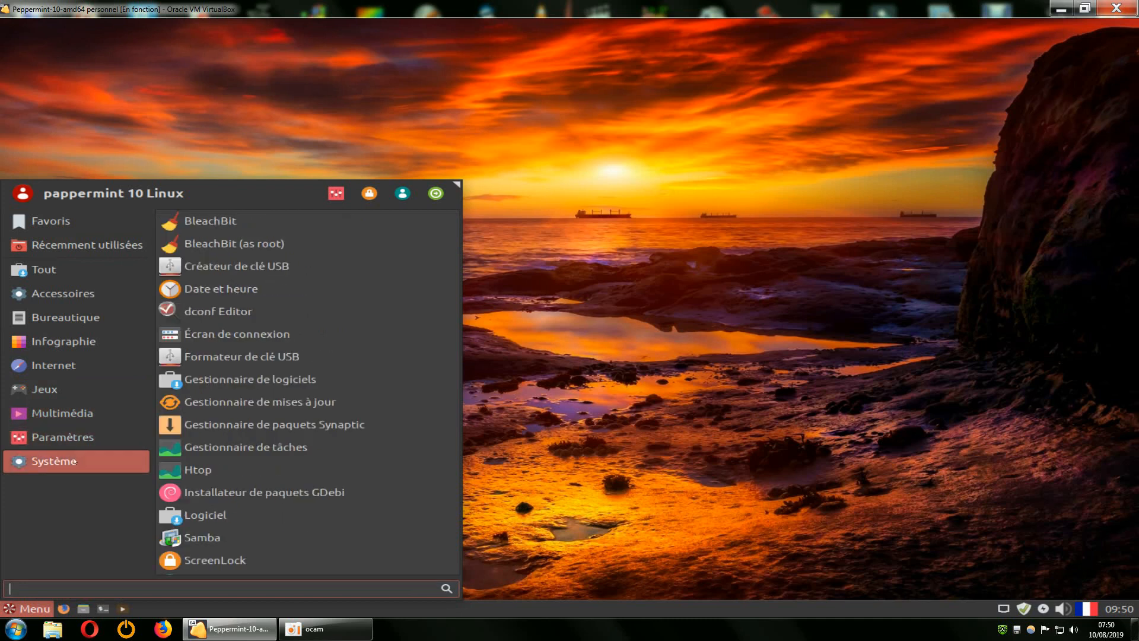
{"action": "mouse_move", "coordinate": [67, 349]}
{"action": "mouse_move", "coordinate": [30, 454]}
{"action": "mouse_move", "coordinate": [71, 295]}
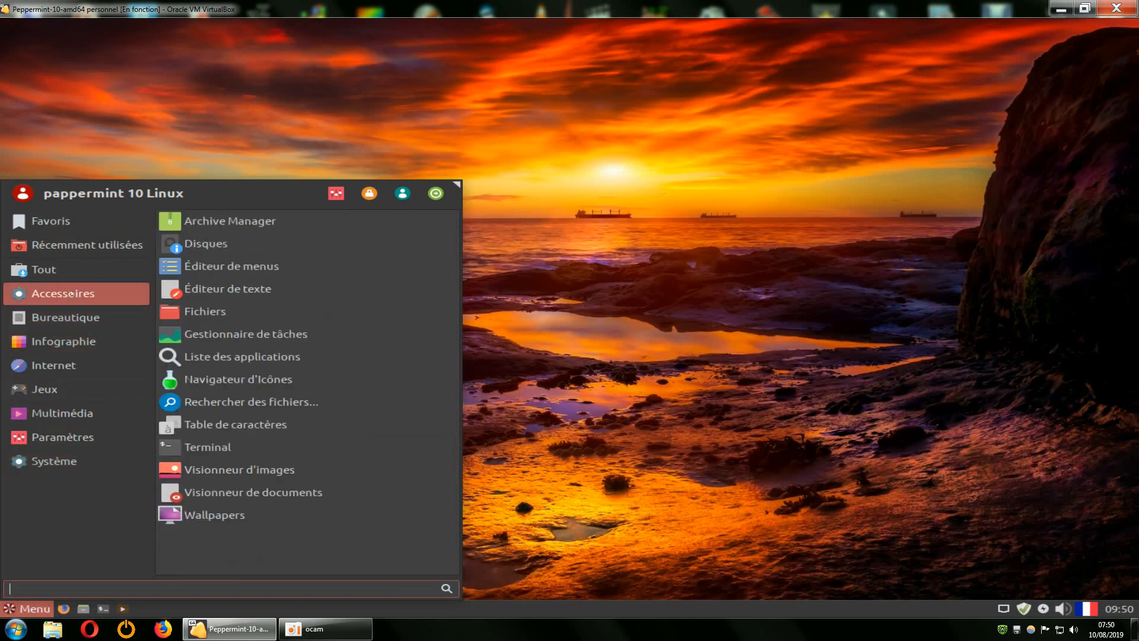
{"action": "mouse_move", "coordinate": [59, 321]}
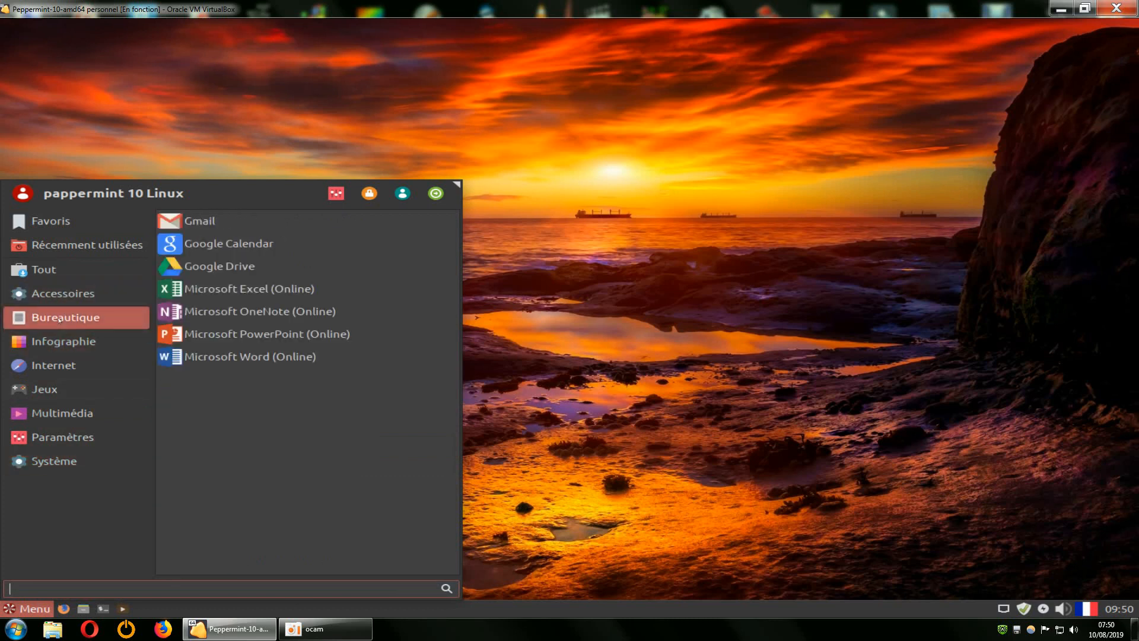
Check the context options for Google Drive and Firefox Send, then reopen the menu on Favoris.
{"action": "right_click", "coordinate": [208, 268]}
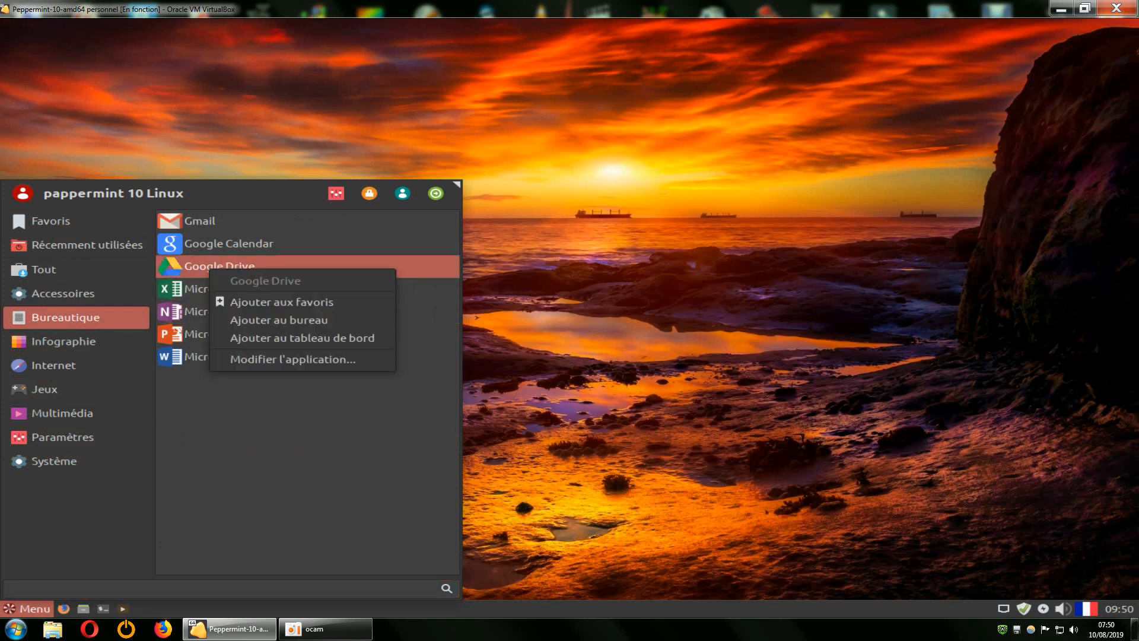
{"action": "left_click", "coordinate": [70, 500]}
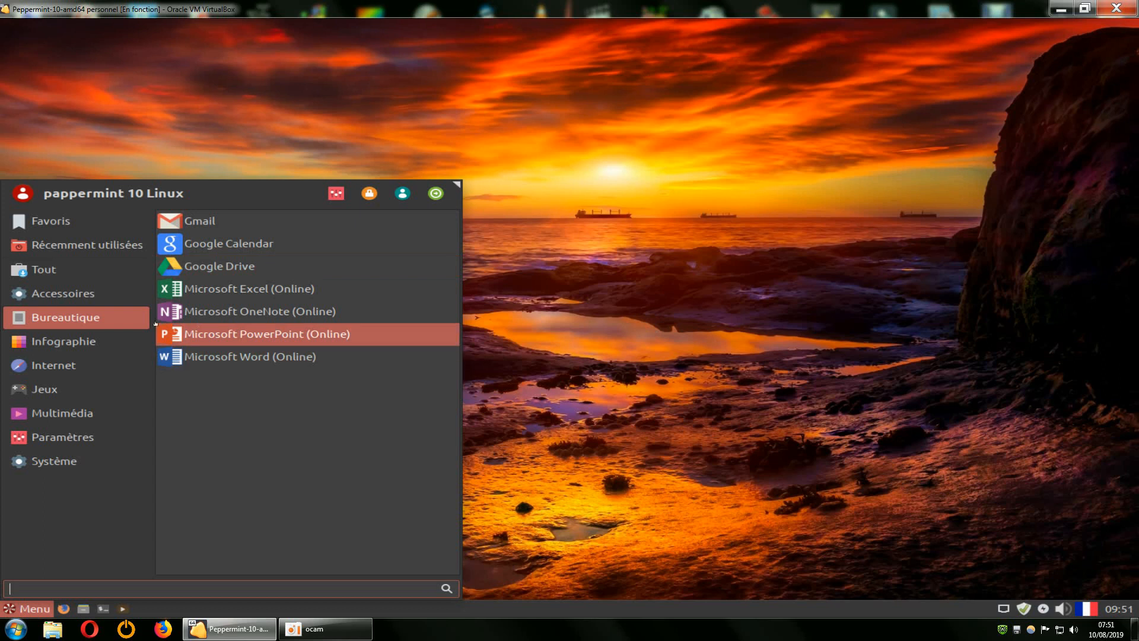
{"action": "mouse_move", "coordinate": [63, 343]}
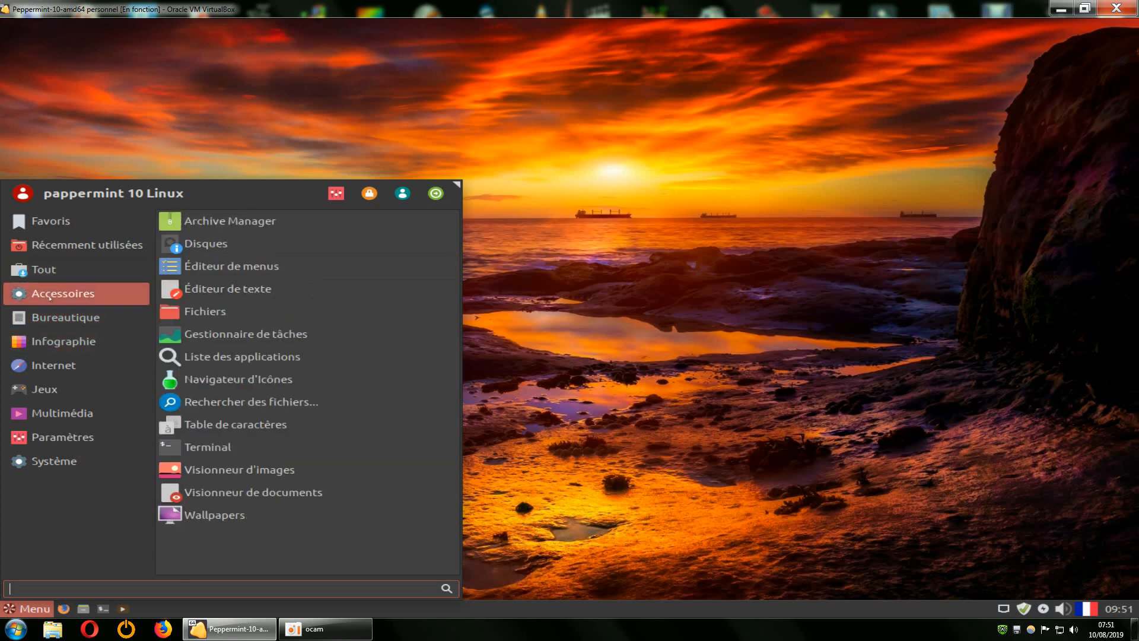
{"action": "mouse_move", "coordinate": [44, 366]}
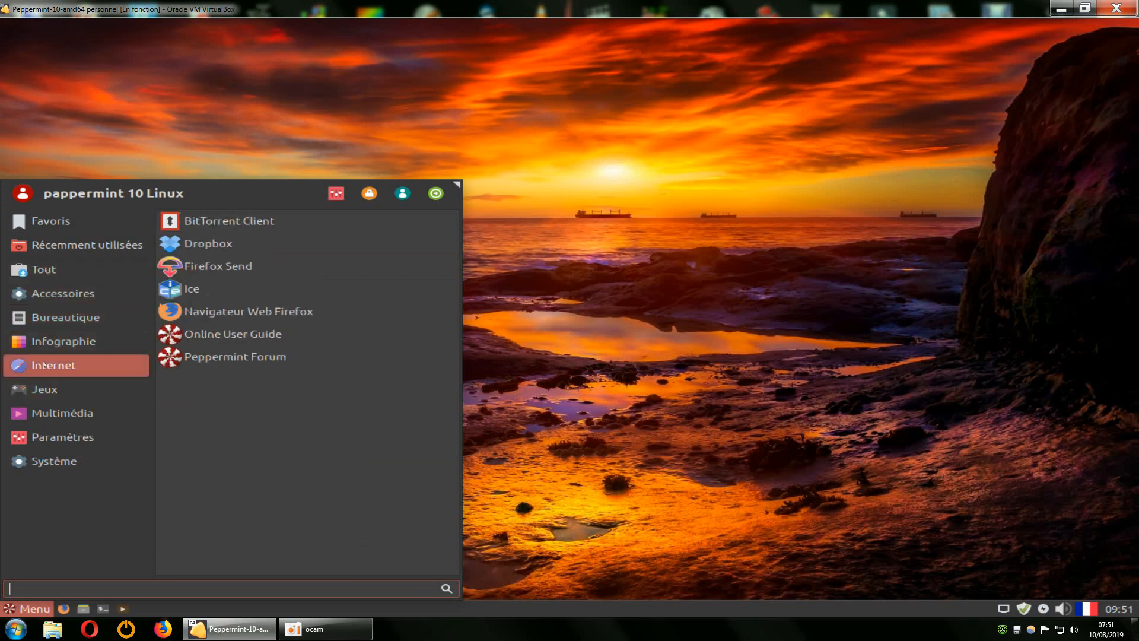
{"action": "right_click", "coordinate": [216, 267]}
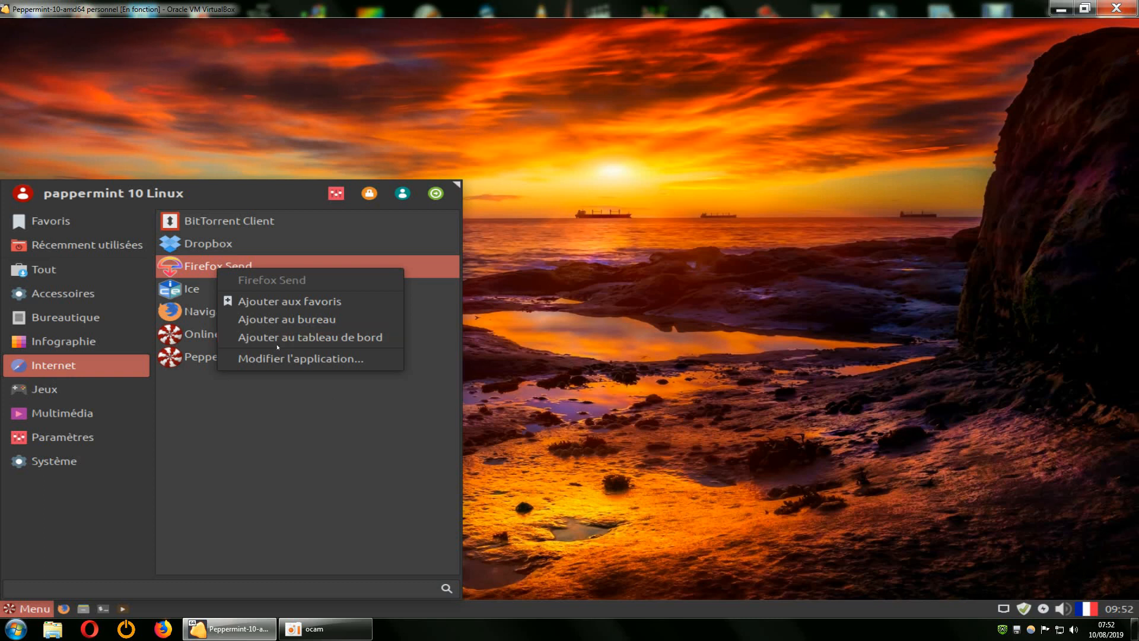
{"action": "left_click", "coordinate": [606, 313]}
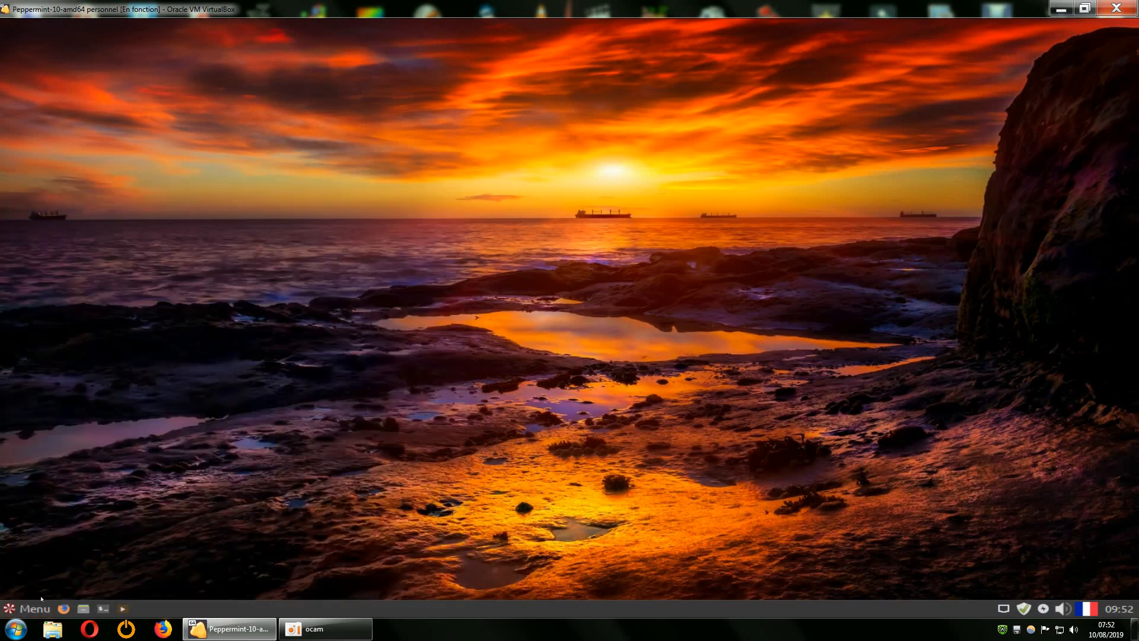
{"action": "left_click", "coordinate": [34, 608]}
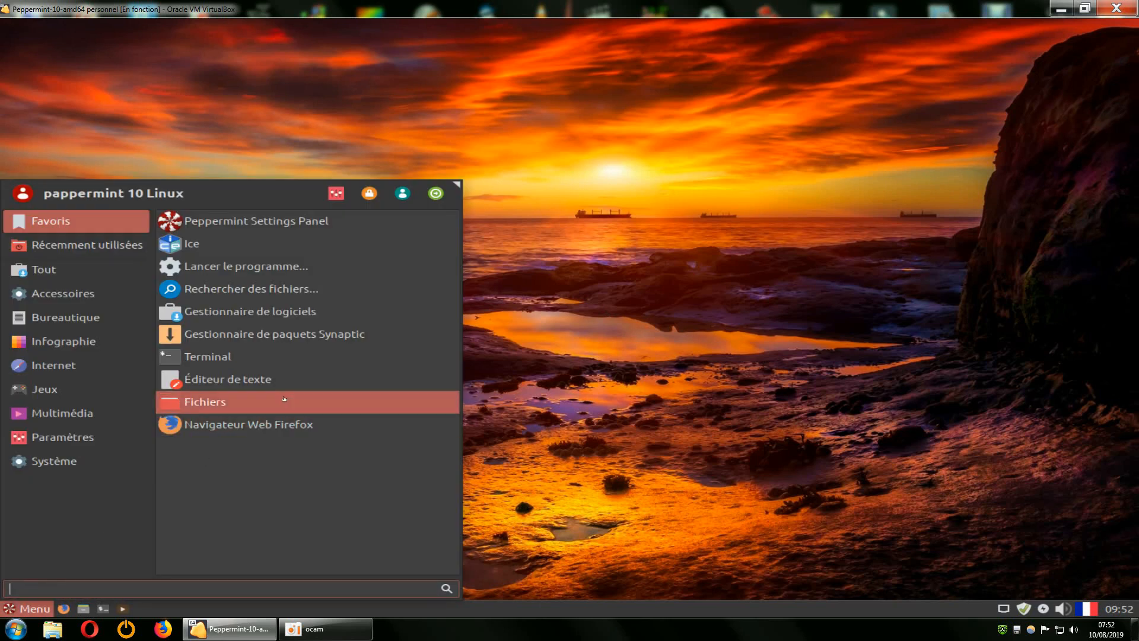
{"action": "left_click", "coordinate": [335, 192]}
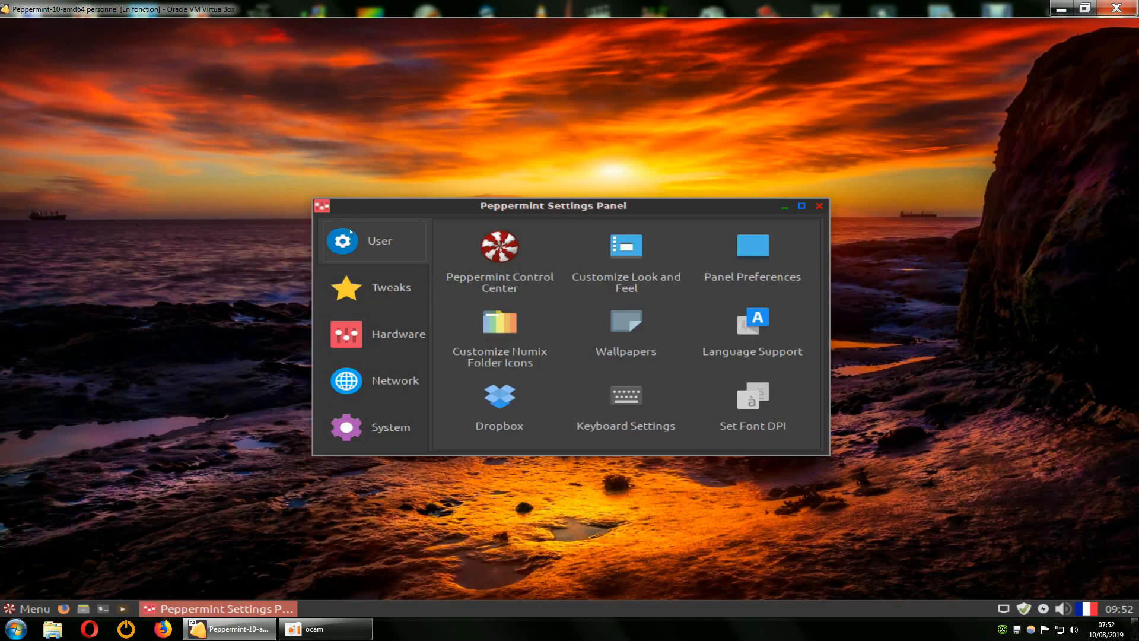
Make the Settings Panel taller, view its Tweaks, Hardware, Network and System pages, then close it.
{"action": "left_click_drag", "start_coordinate": [630, 197], "coordinate": [630, 73]}
{"action": "left_click", "coordinate": [391, 162]}
{"action": "left_click", "coordinate": [386, 209]}
{"action": "left_click", "coordinate": [386, 245]}
{"action": "left_click", "coordinate": [375, 303]}
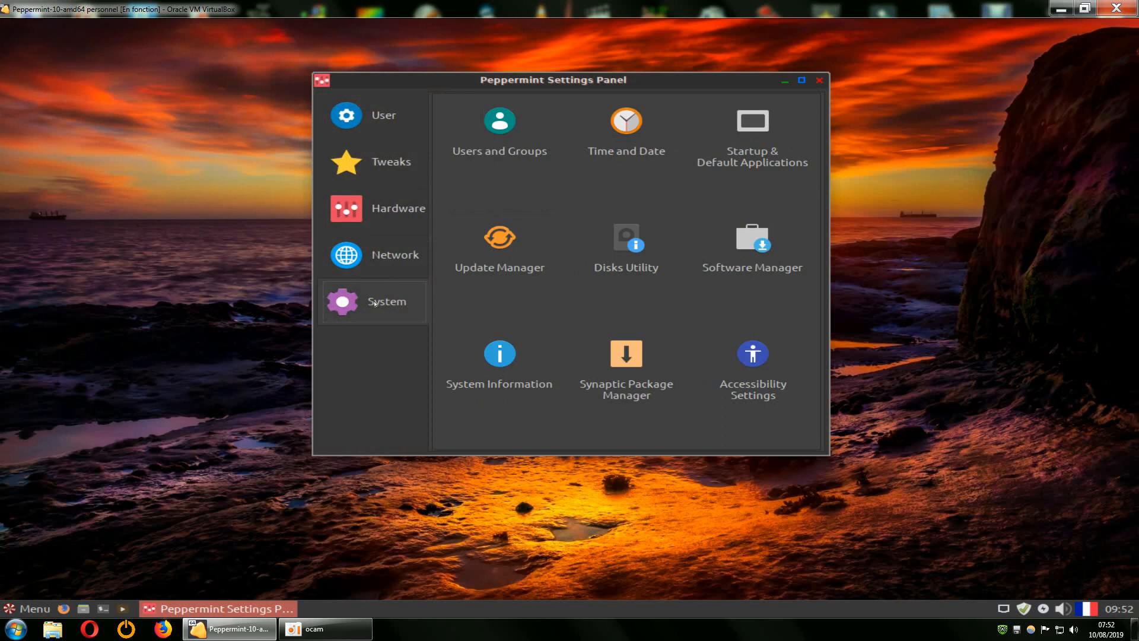
{"action": "left_click", "coordinate": [822, 80]}
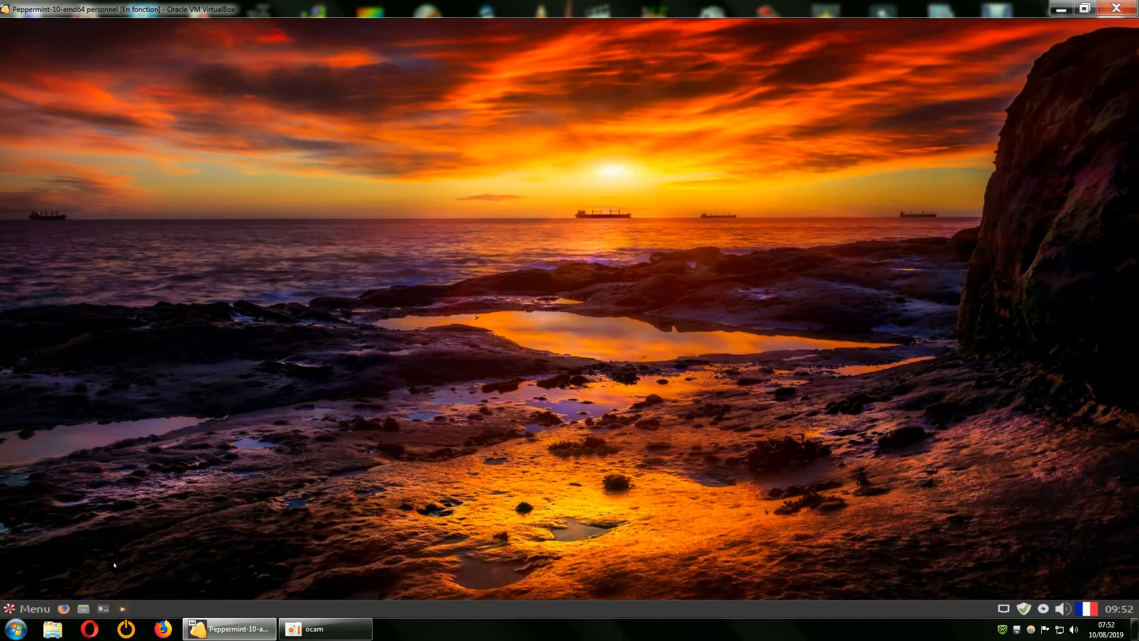
Launch a terminal, then enlarge the application menu by dragging its top edge and close it.
{"action": "left_click", "coordinate": [103, 606]}
{"action": "left_click", "coordinate": [31, 609]}
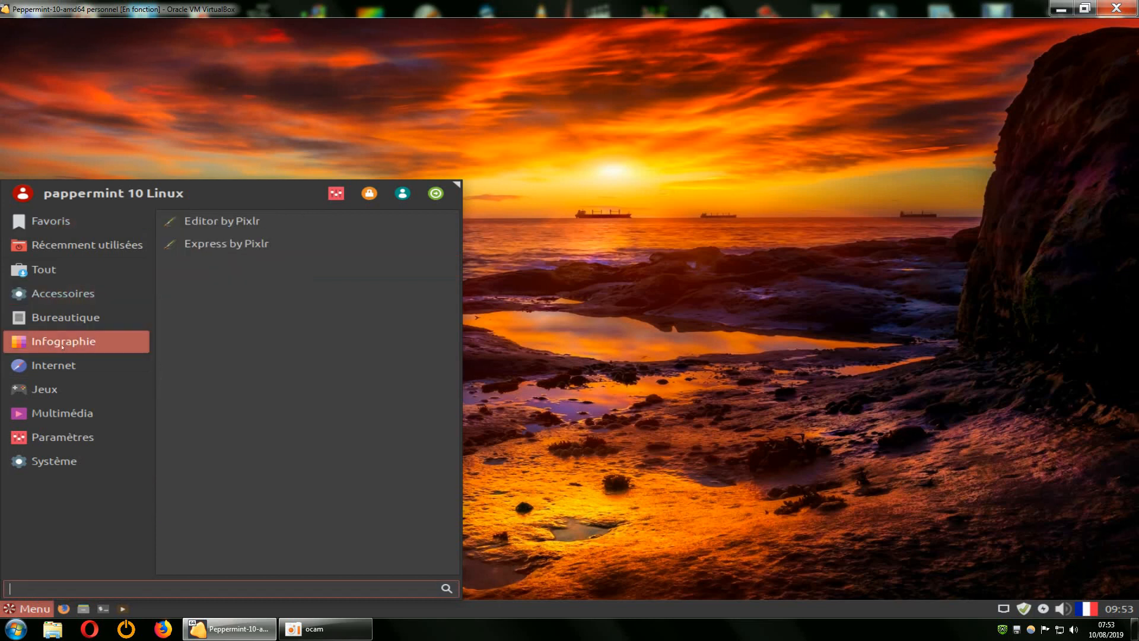
{"action": "mouse_move", "coordinate": [65, 298]}
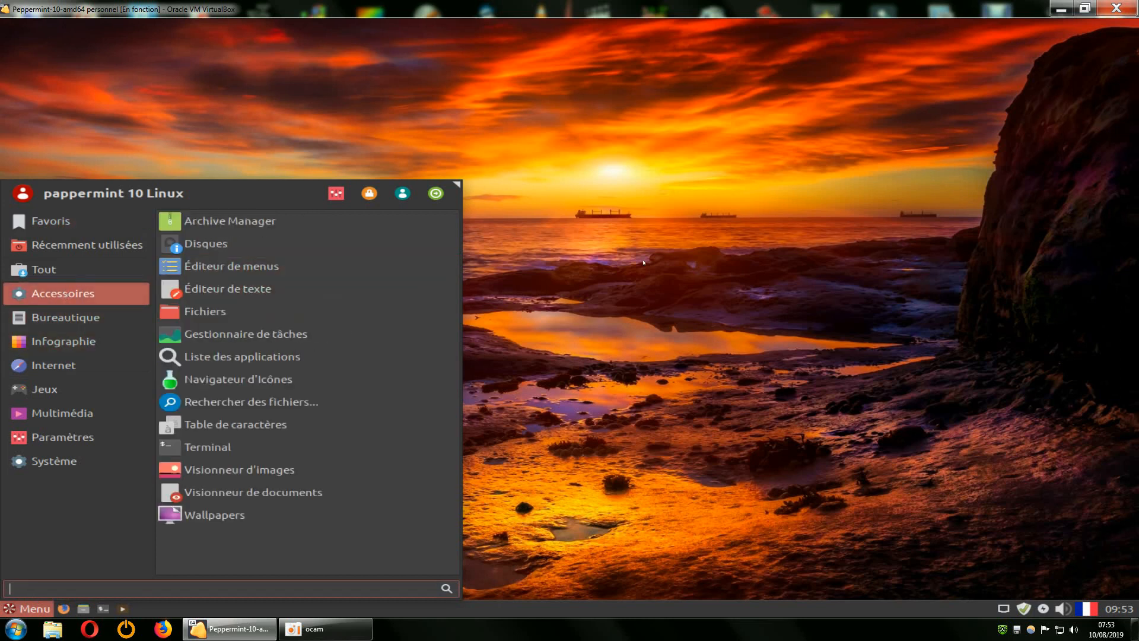
{"action": "left_click", "coordinate": [762, 263]}
{"action": "left_click", "coordinate": [31, 604]}
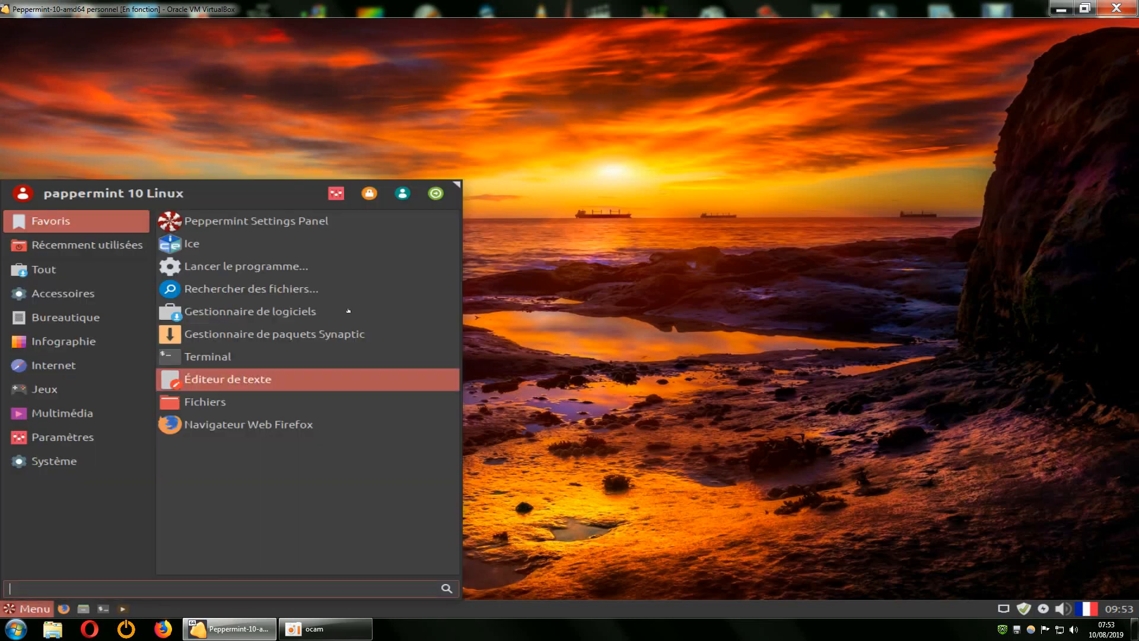
{"action": "left_click_drag", "start_coordinate": [460, 179], "coordinate": [460, 143]}
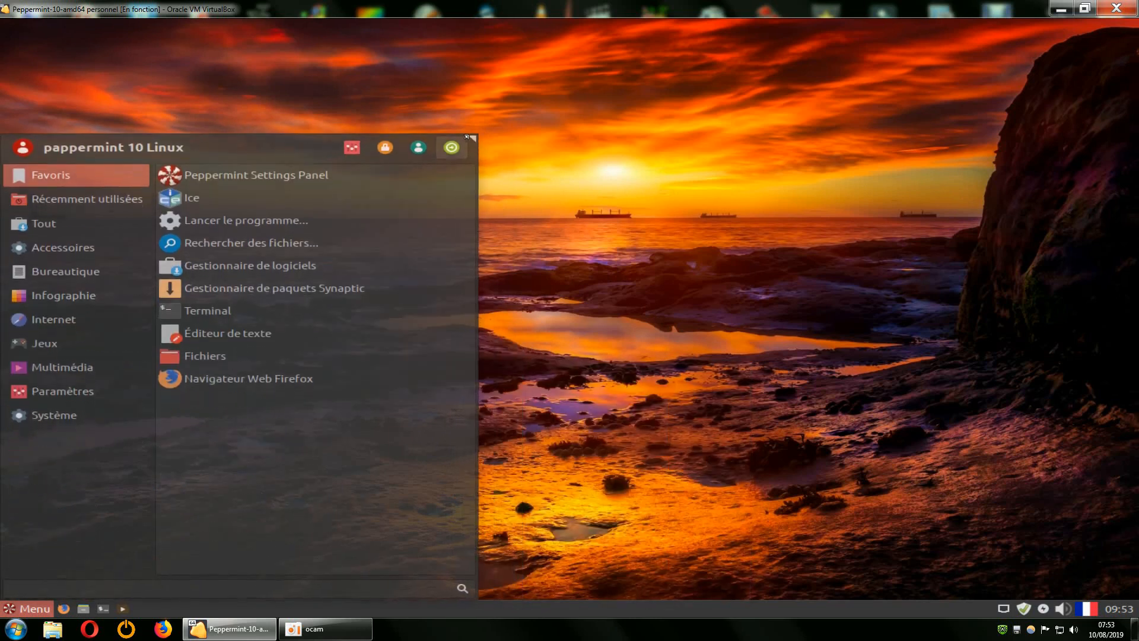
{"action": "left_click", "coordinate": [668, 376]}
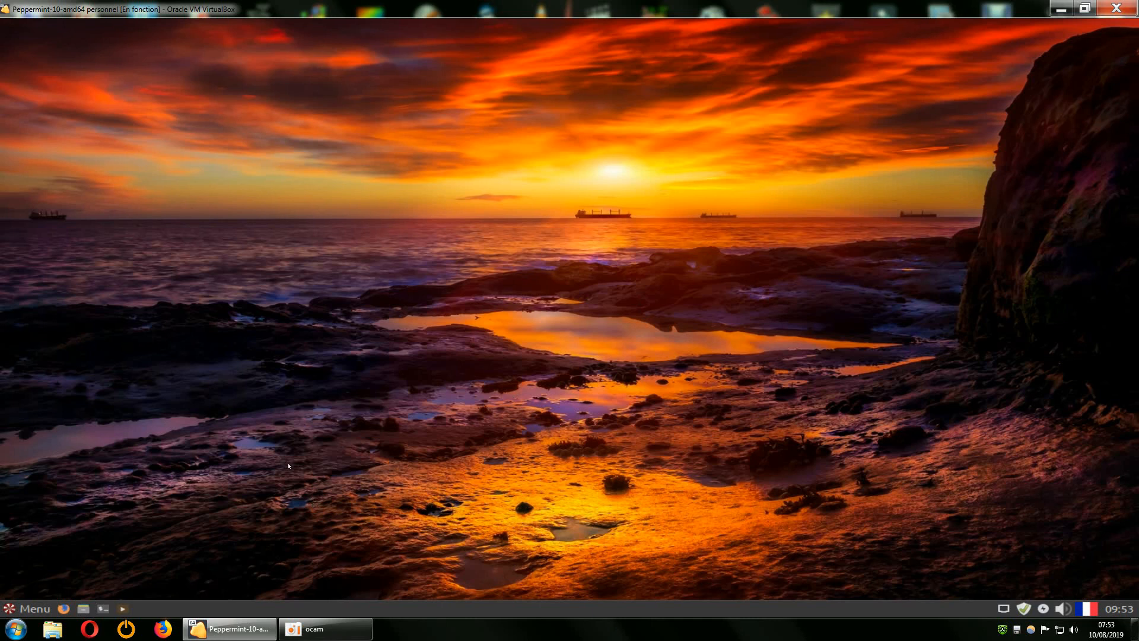
{"action": "left_click", "coordinate": [327, 637]}
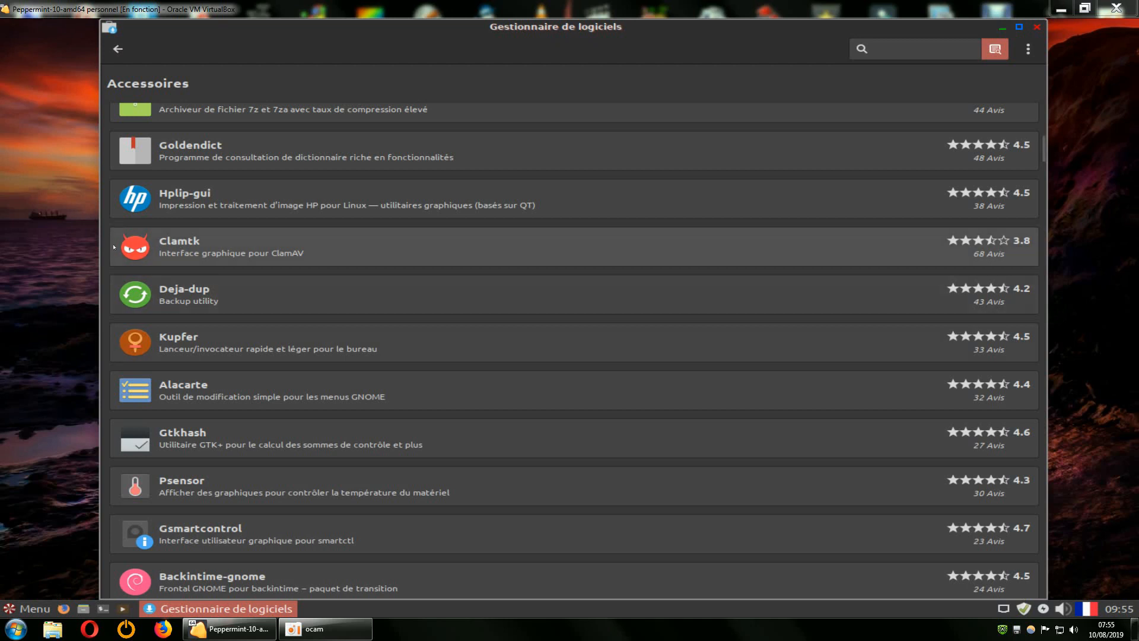
{"action": "left_click", "coordinate": [18, 609]}
{"action": "mouse_move", "coordinate": [80, 390]}
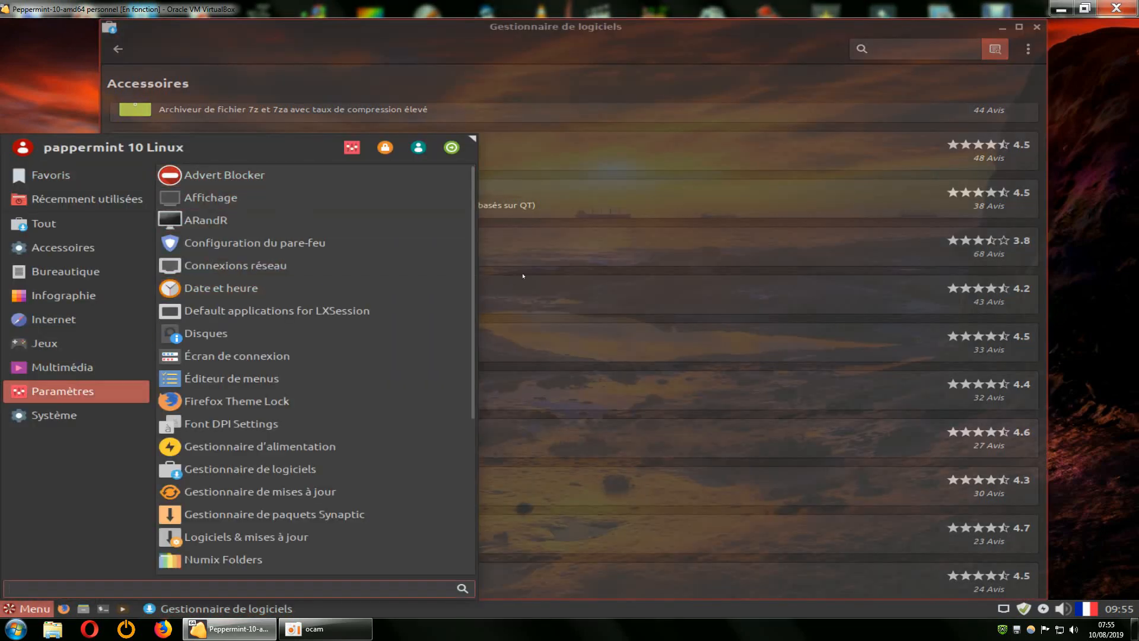
{"action": "left_click", "coordinate": [526, 298]}
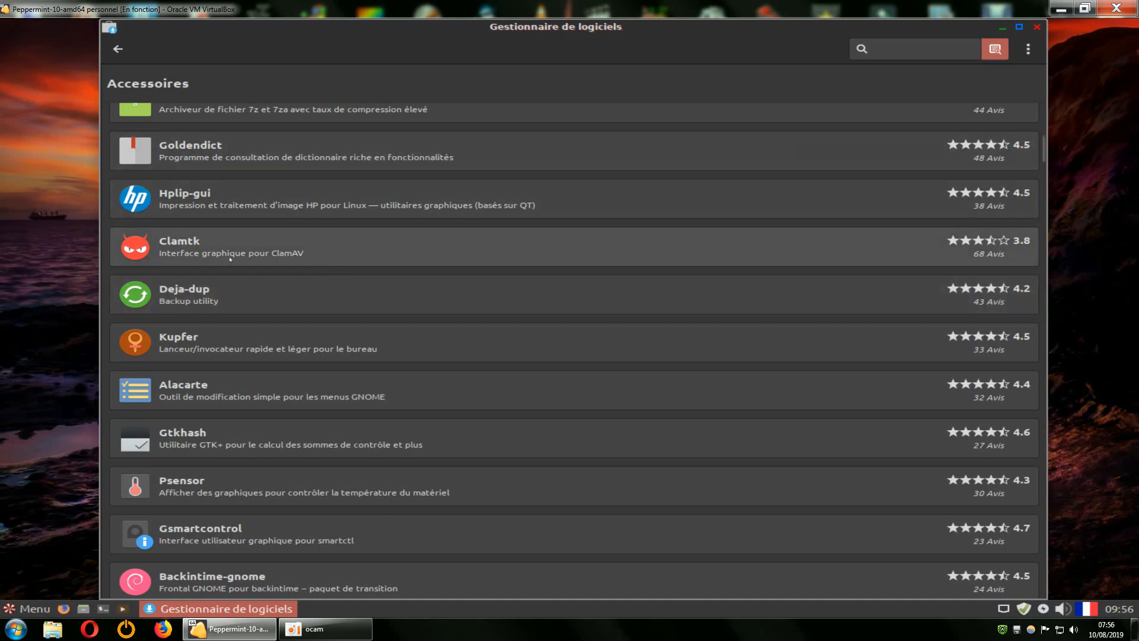
{"action": "left_click", "coordinate": [1037, 27]}
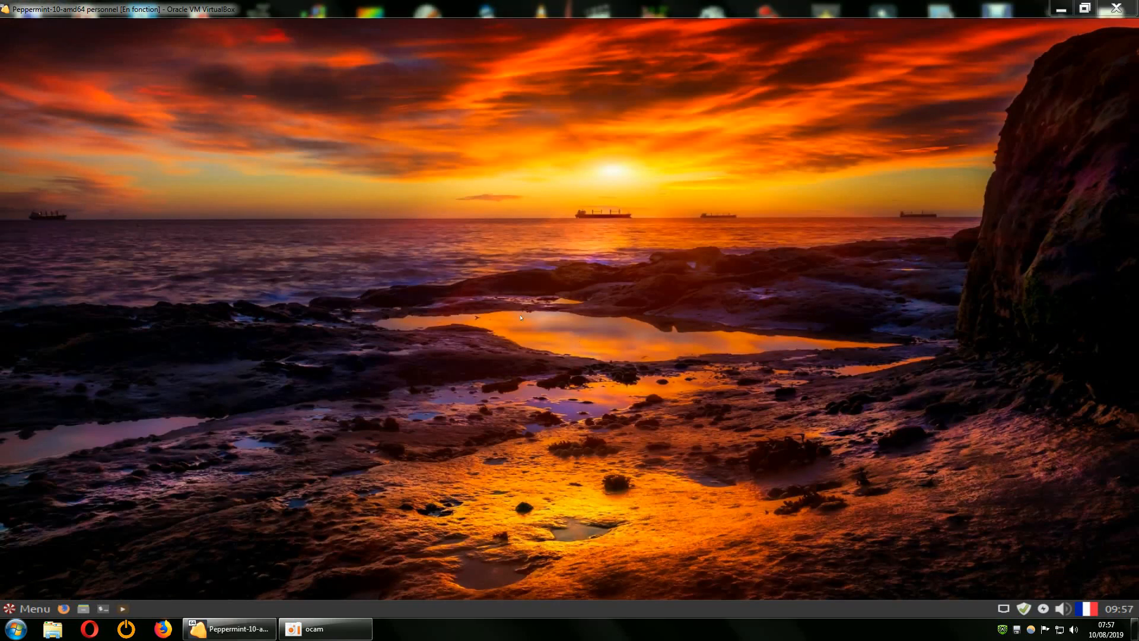
Enable Corbeille, Poste de travail, Dossier personnel and mounted-drive desktop icons, shown on all monitors.
{"action": "right_click", "coordinate": [449, 241]}
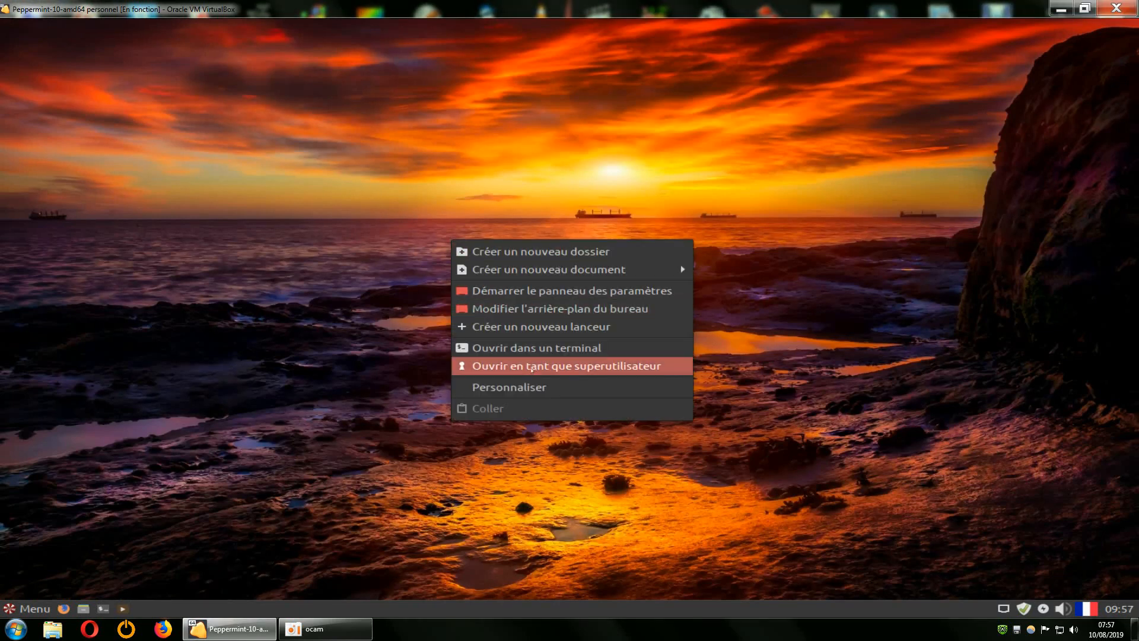
{"action": "left_click", "coordinate": [547, 387]}
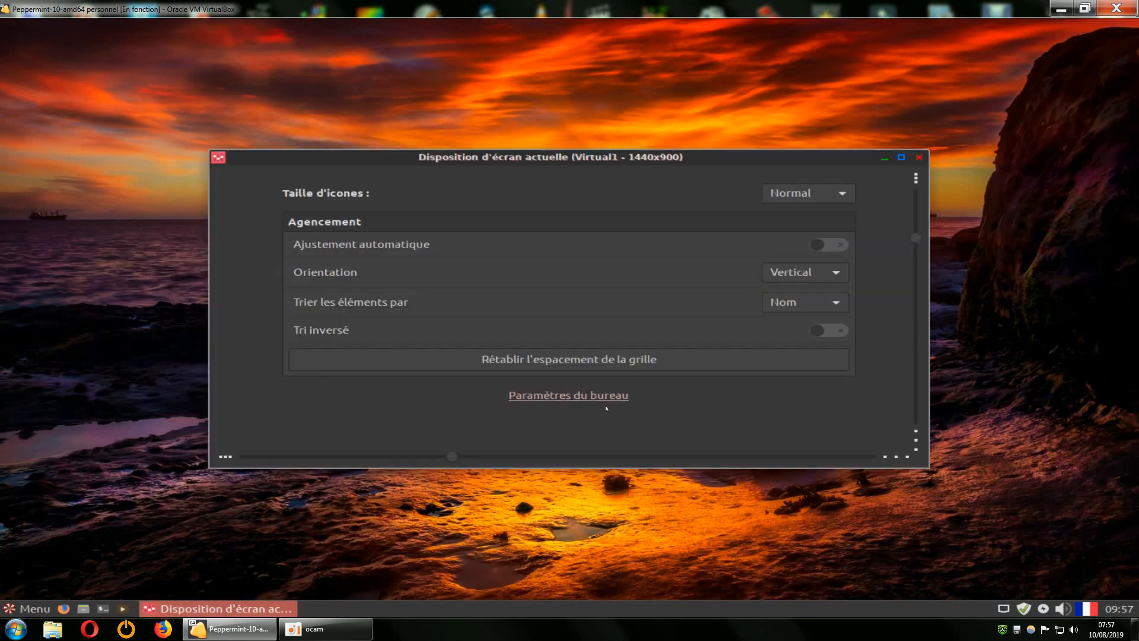
{"action": "left_click", "coordinate": [581, 398]}
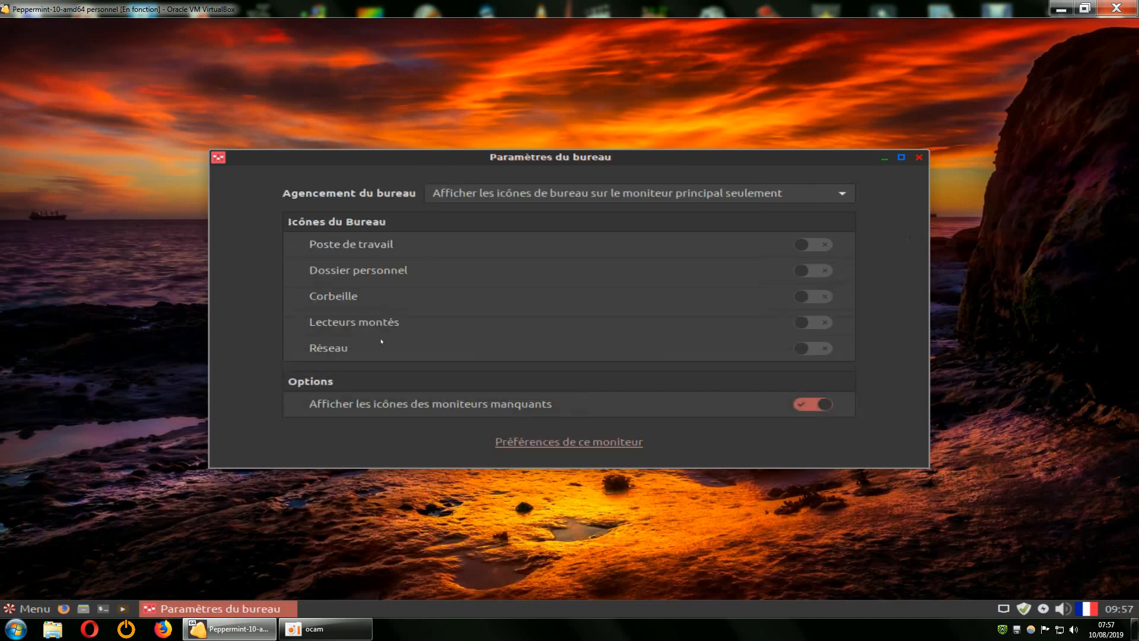
{"action": "left_click", "coordinate": [799, 298]}
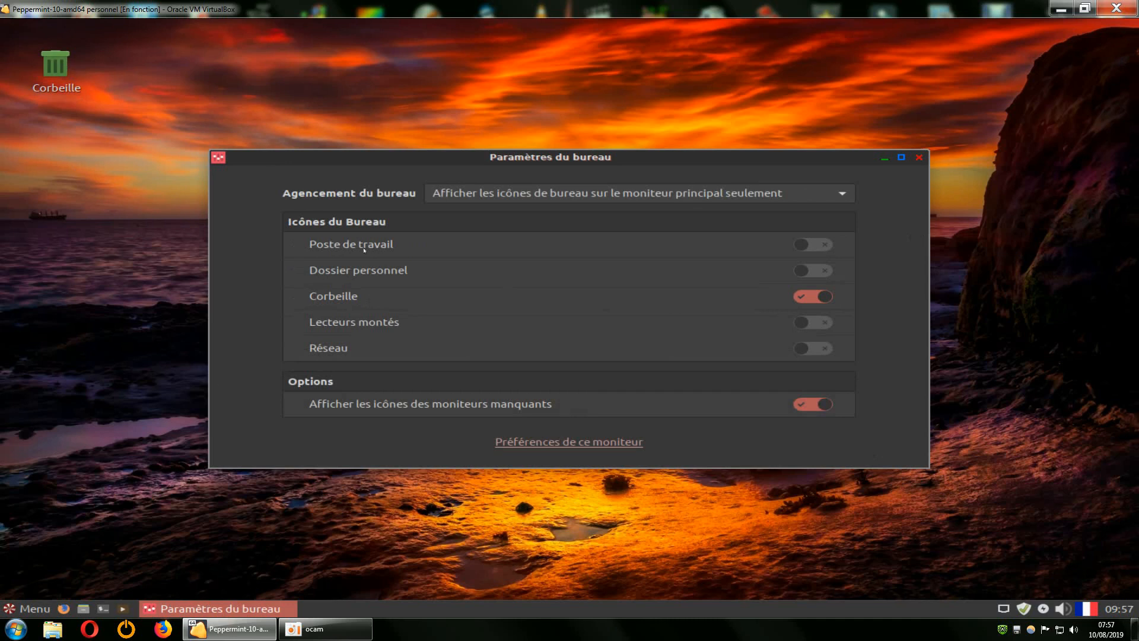
{"action": "left_click", "coordinate": [816, 246]}
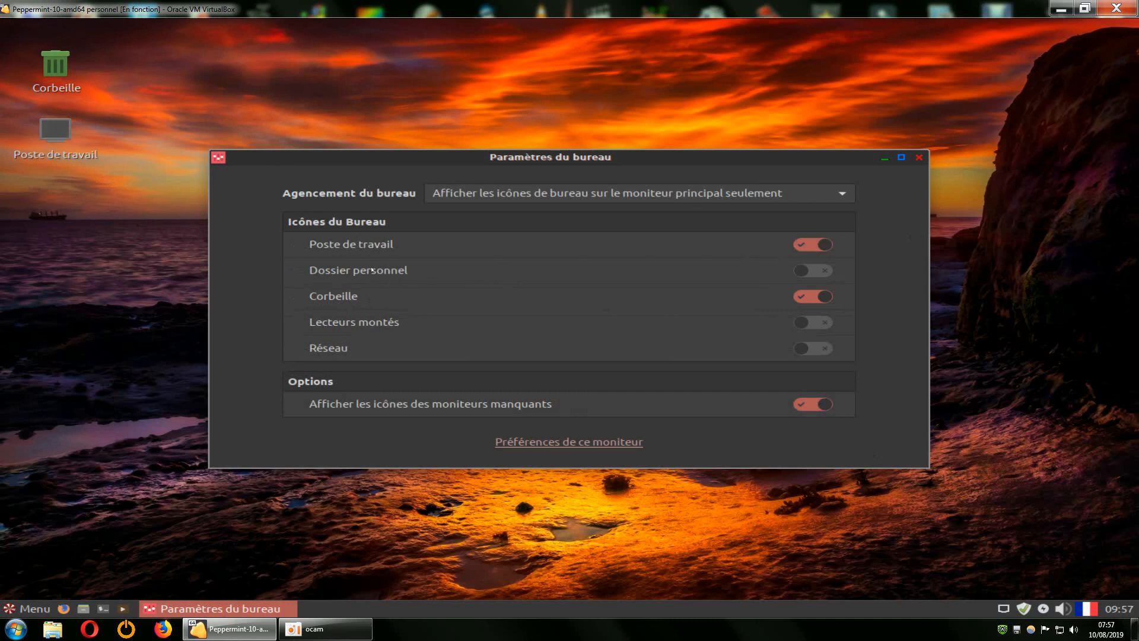
{"action": "left_click", "coordinate": [810, 272]}
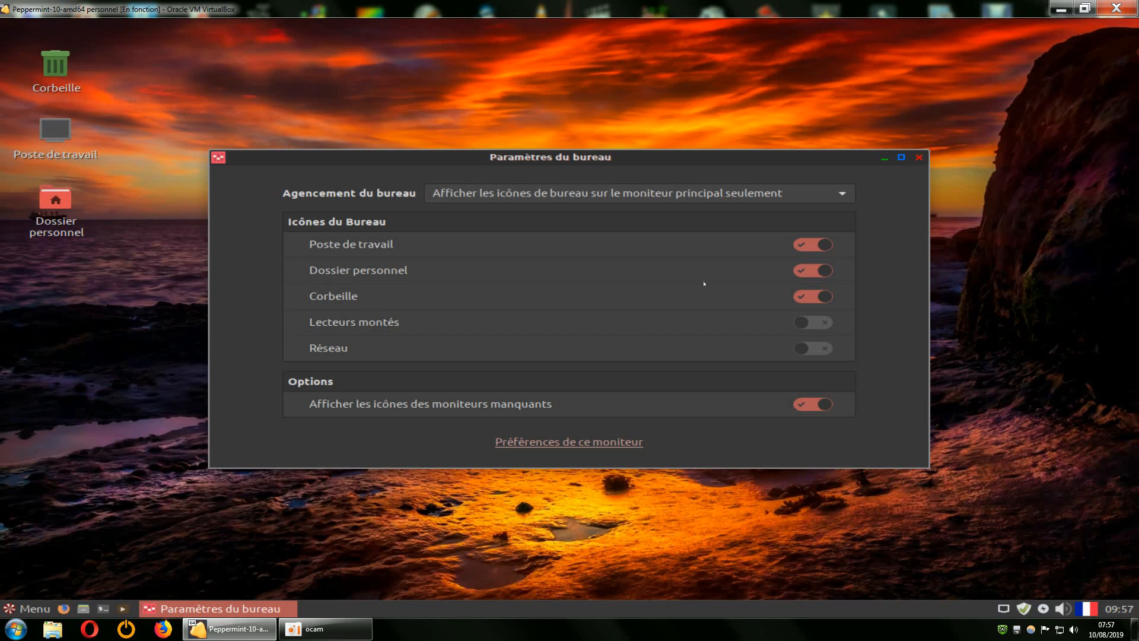
{"action": "left_click_drag", "start_coordinate": [667, 150], "coordinate": [664, 66]}
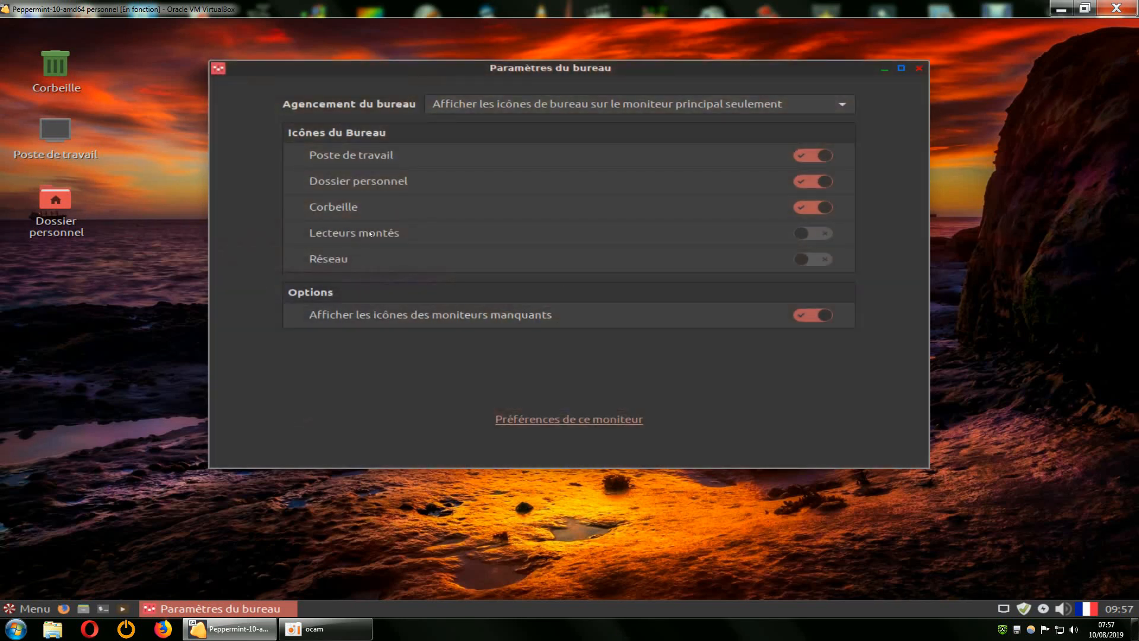
{"action": "left_click", "coordinate": [801, 233]}
{"action": "left_click", "coordinate": [809, 105]}
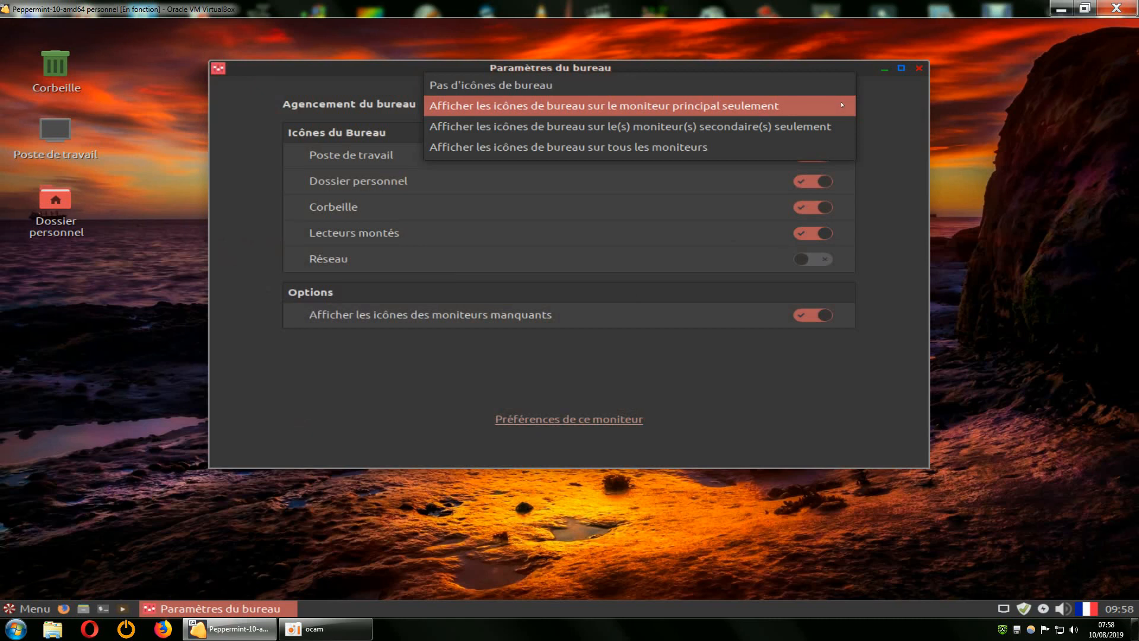
{"action": "left_click", "coordinate": [701, 147]}
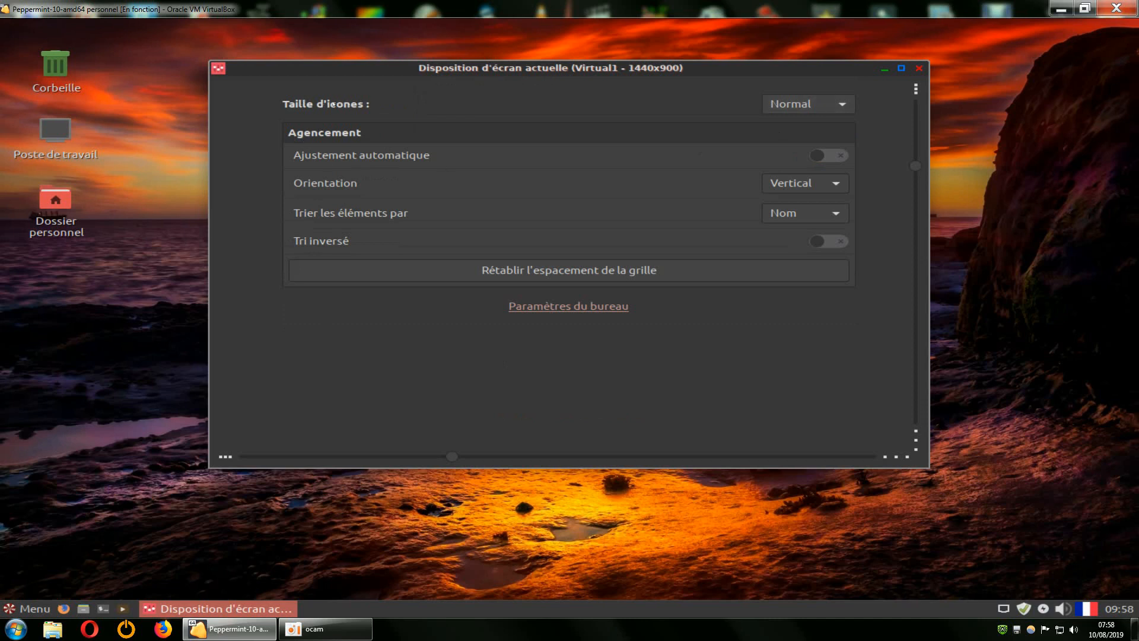
Try Plus grande and Petite desktop icon sizes, settle on Normal, and close the settings window.
{"action": "left_click", "coordinate": [828, 106]}
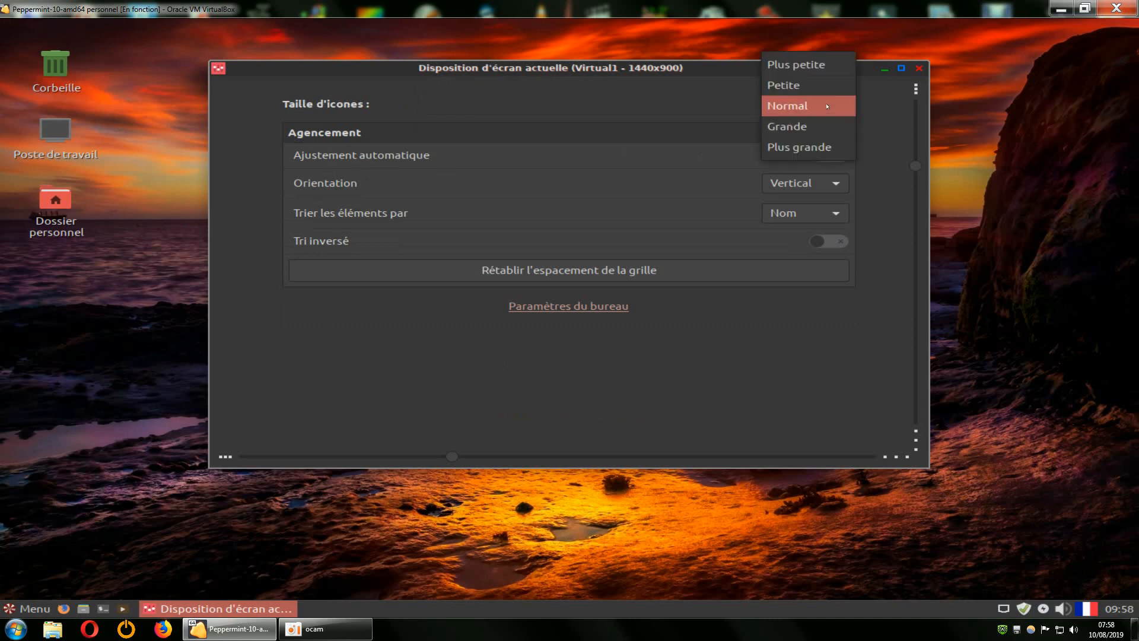
{"action": "left_click", "coordinate": [814, 147]}
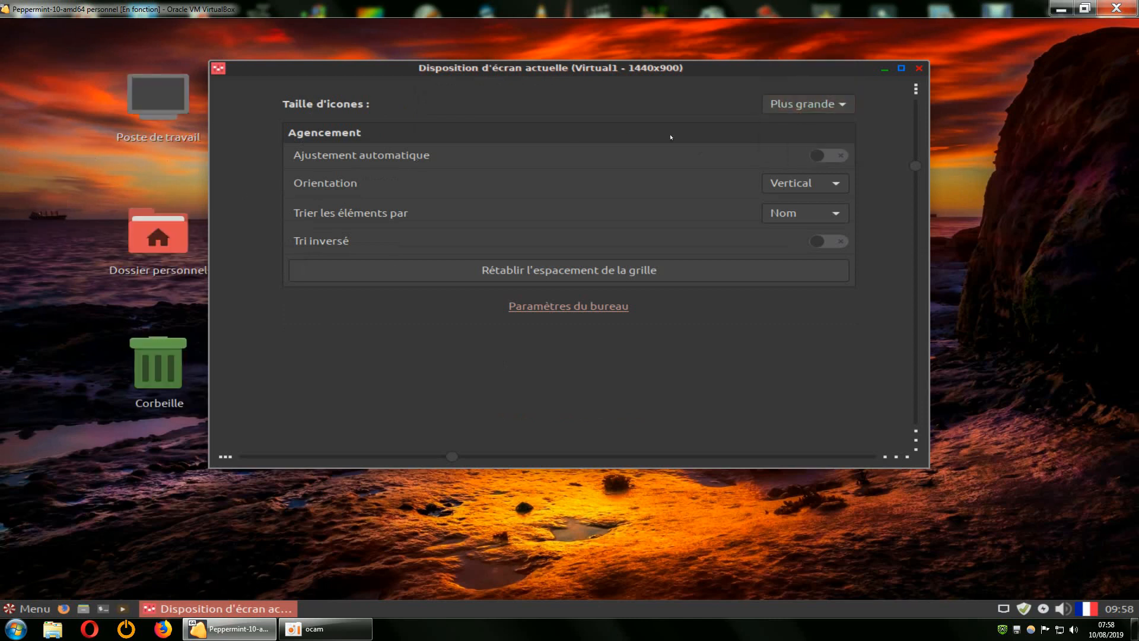
{"action": "left_click", "coordinate": [819, 105]}
{"action": "scroll", "coordinate": [820, 107], "scroll_direction": "up", "scroll_amount": 2}
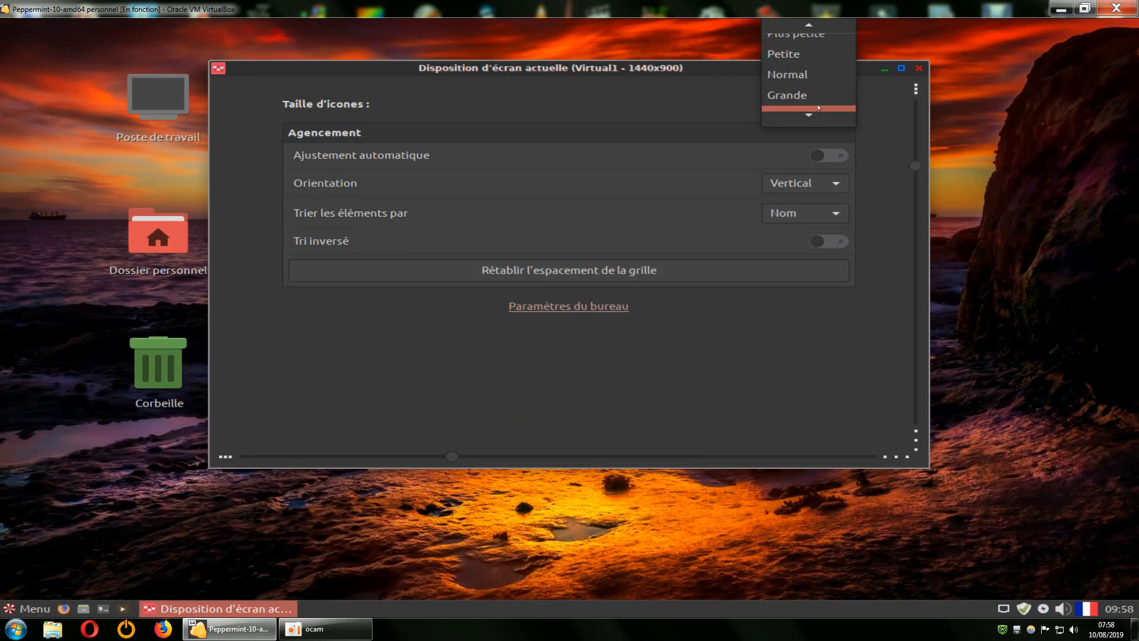
{"action": "left_click", "coordinate": [791, 56]}
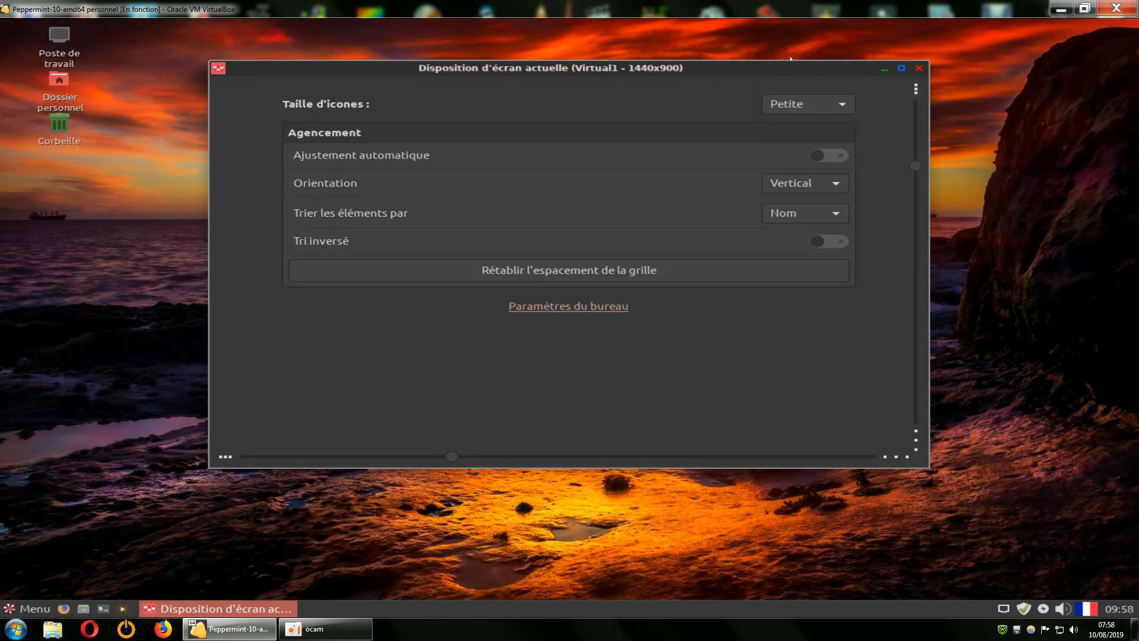
{"action": "left_click", "coordinate": [796, 104]}
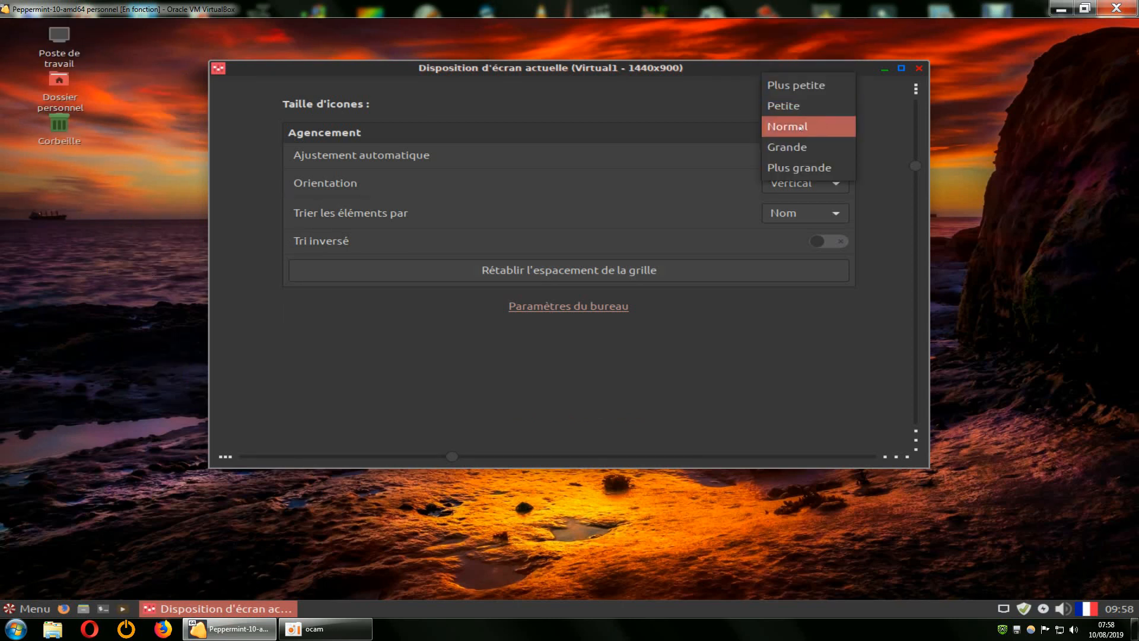
{"action": "left_click", "coordinate": [800, 125]}
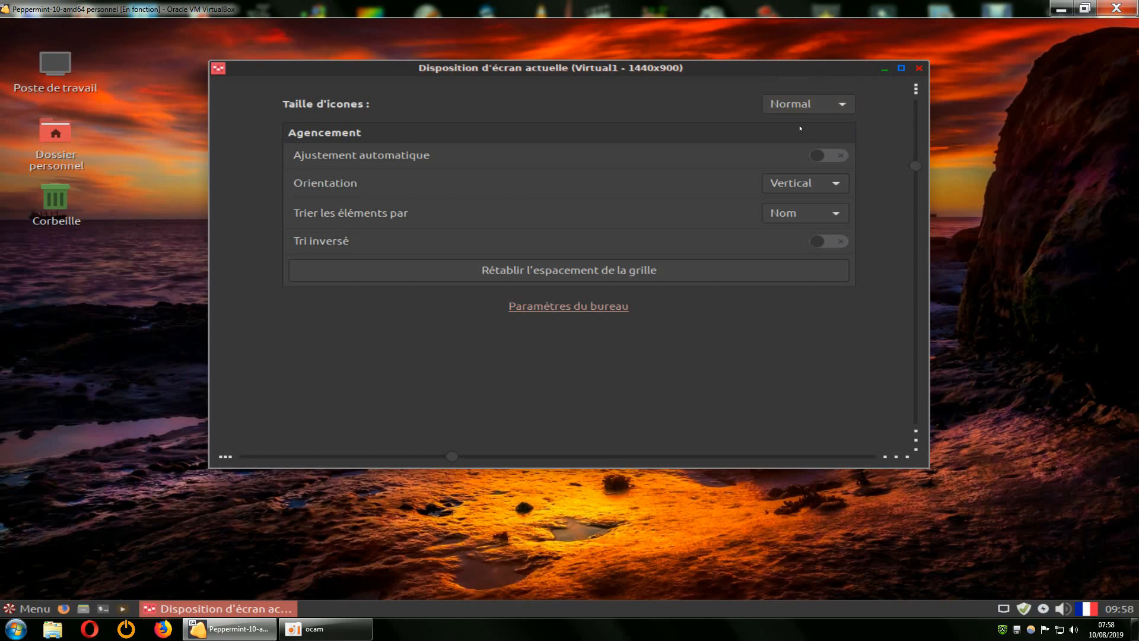
{"action": "left_click", "coordinate": [919, 68]}
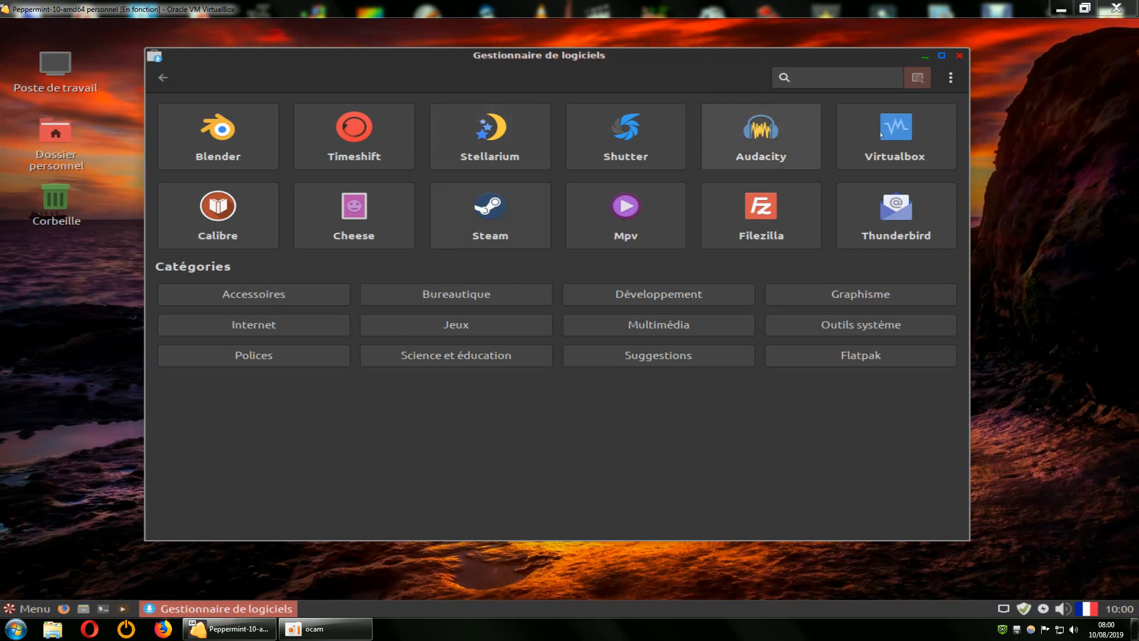
{"action": "left_click", "coordinate": [950, 77]}
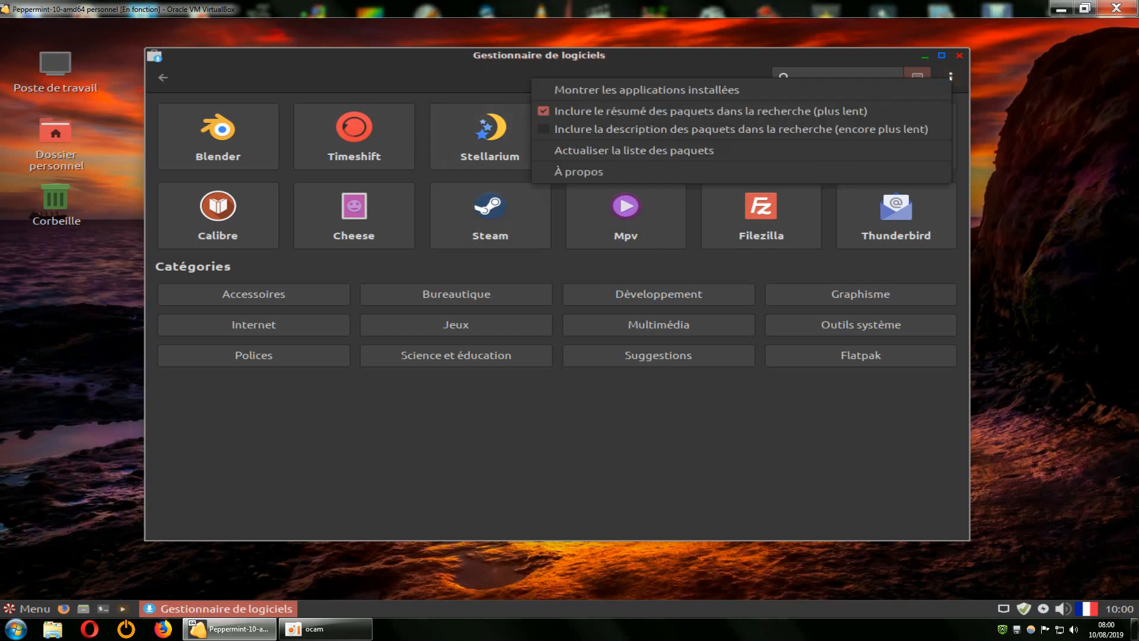
{"action": "left_click", "coordinate": [718, 90]}
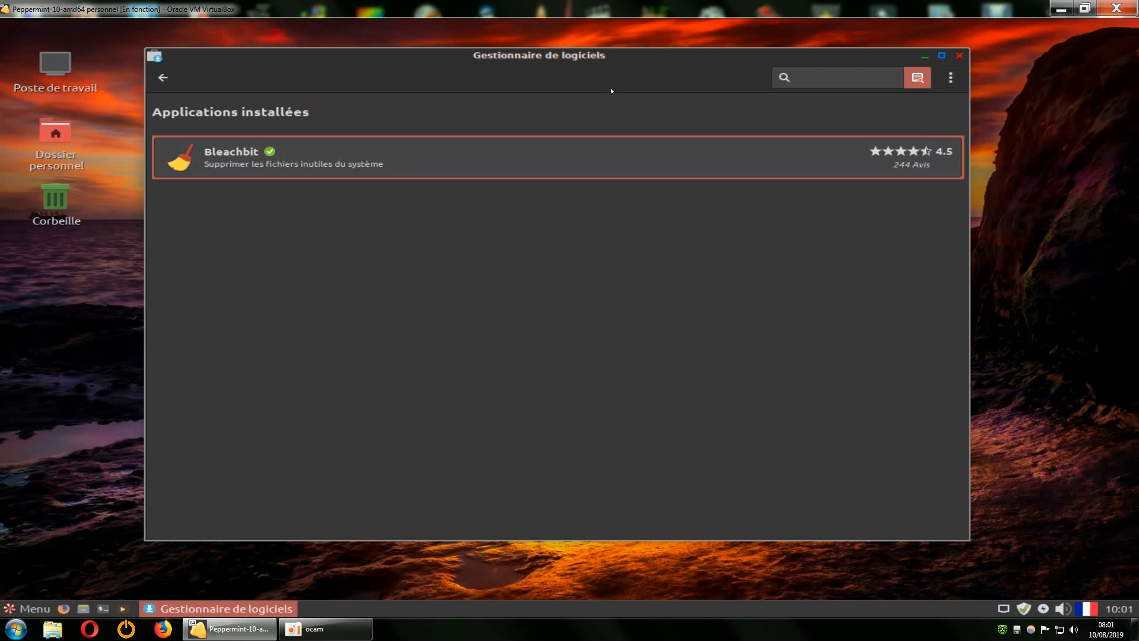
{"action": "left_click", "coordinate": [951, 77]}
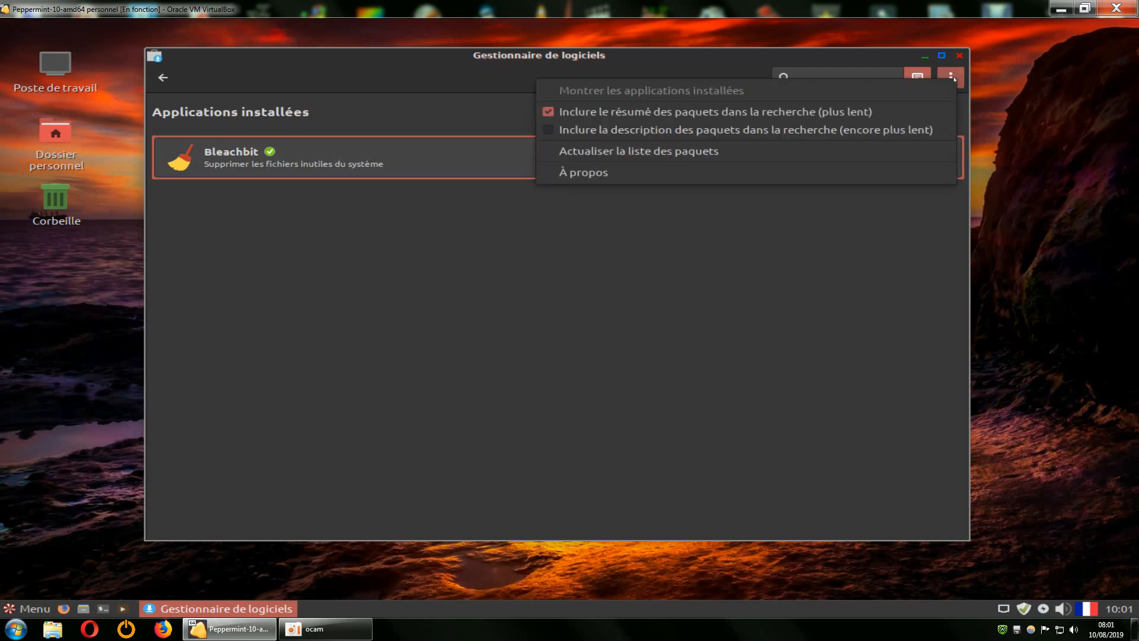
{"action": "left_click", "coordinate": [573, 293]}
{"action": "left_click", "coordinate": [163, 77]}
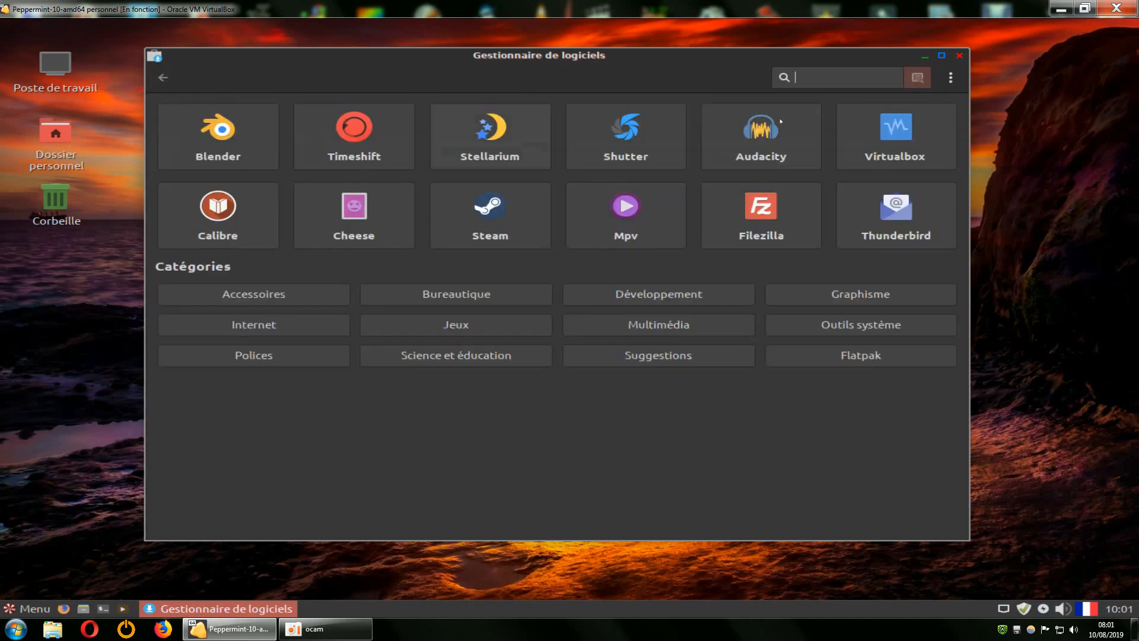
{"action": "left_click", "coordinate": [950, 77]}
{"action": "left_click", "coordinate": [702, 88]}
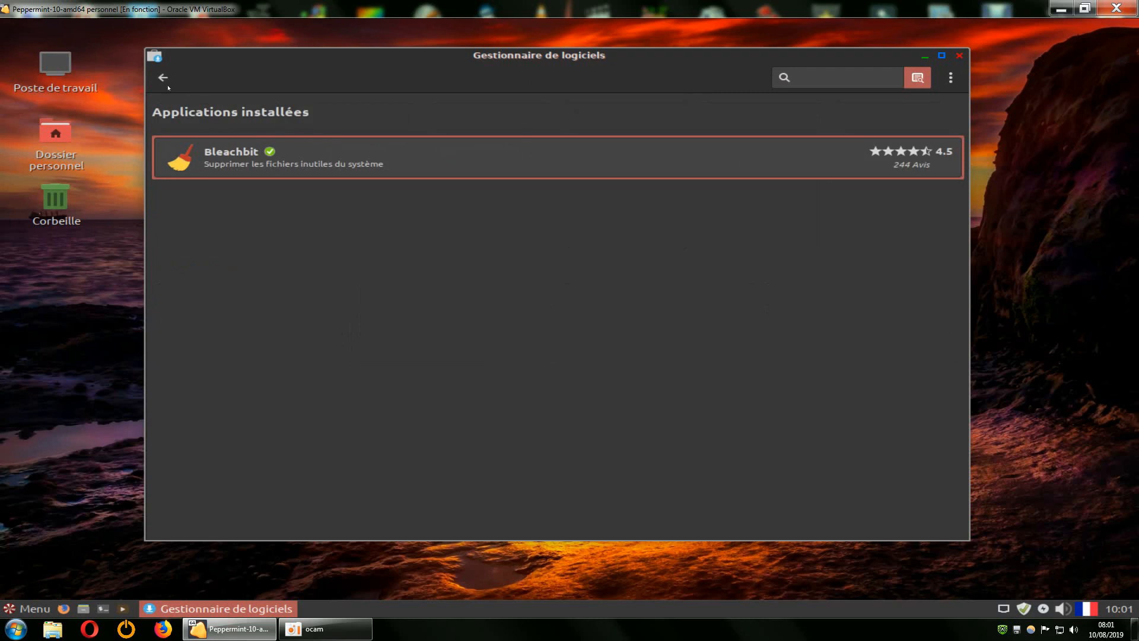
{"action": "left_click", "coordinate": [167, 84]}
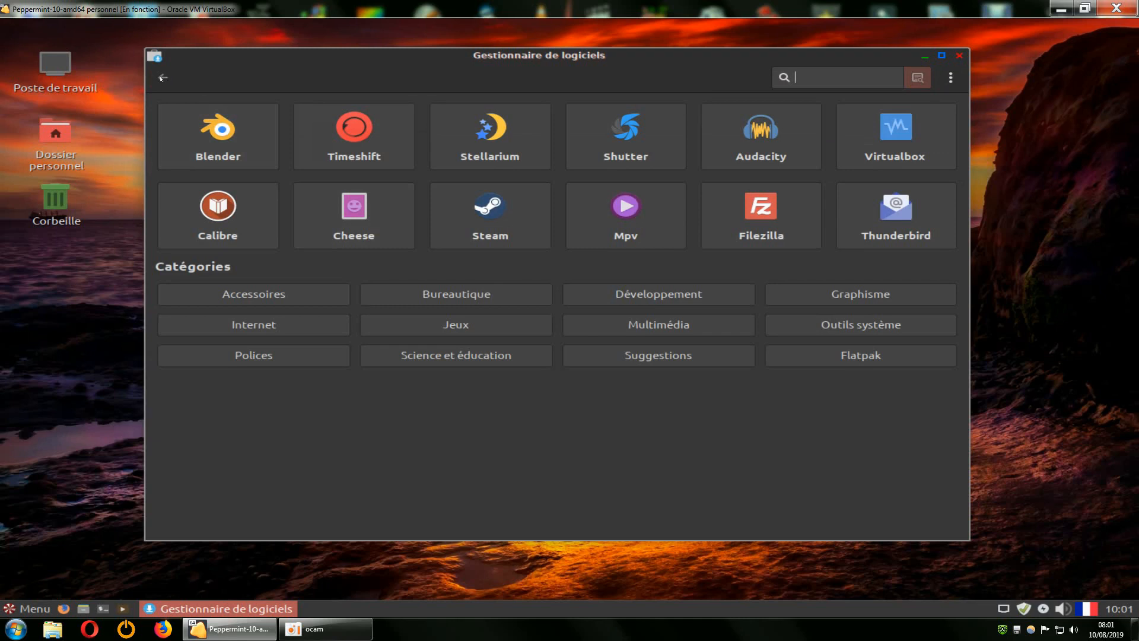
{"action": "left_click", "coordinate": [951, 79]}
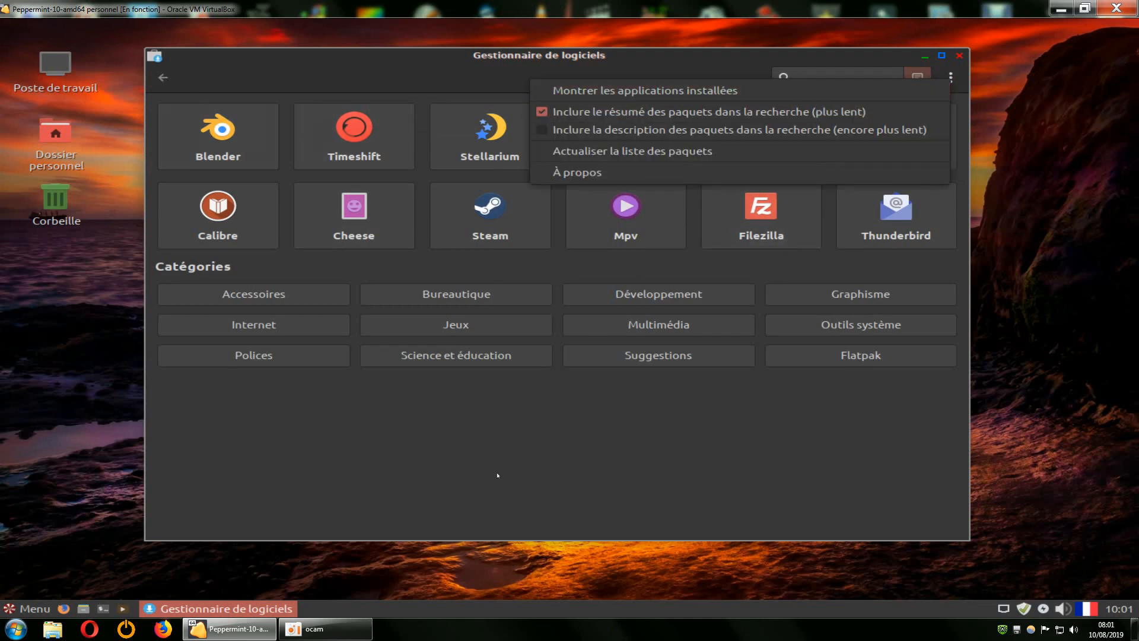
{"action": "left_click", "coordinate": [564, 472]}
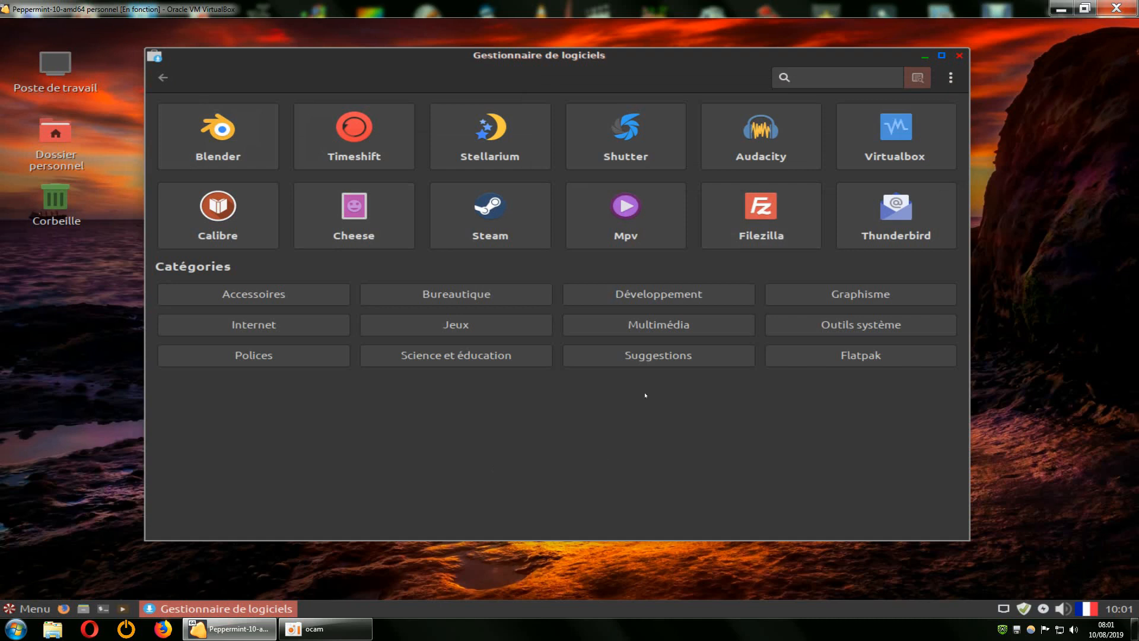
Show the Accessoires category in Gestionnaire de logiciels and nudge the window slightly up and left.
{"action": "left_click", "coordinate": [270, 295]}
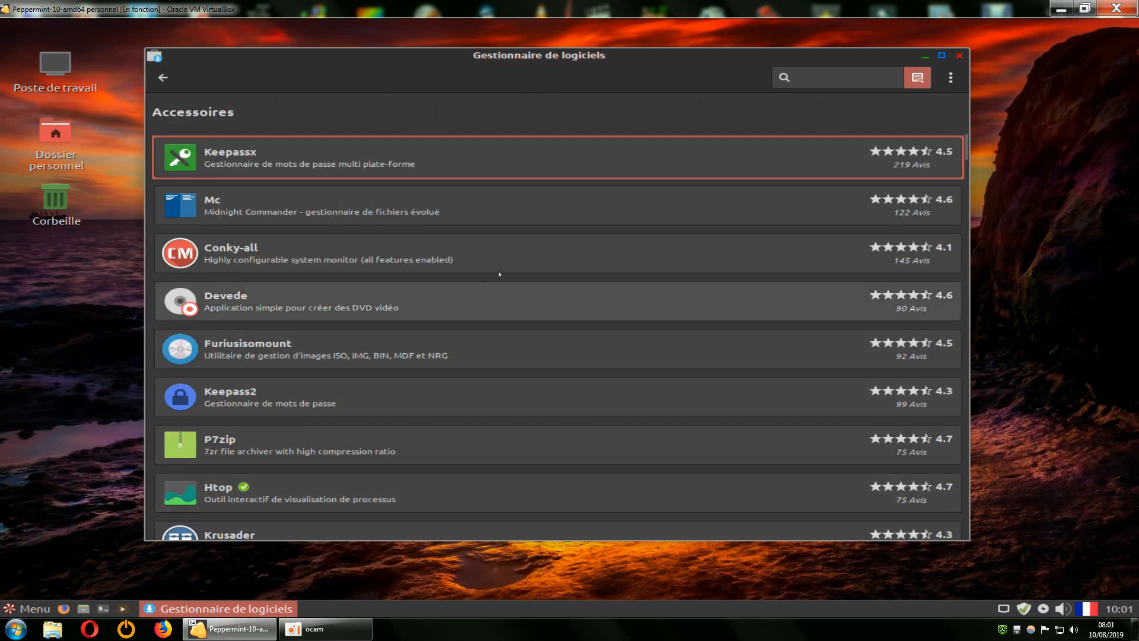
{"action": "left_click", "coordinate": [950, 80]}
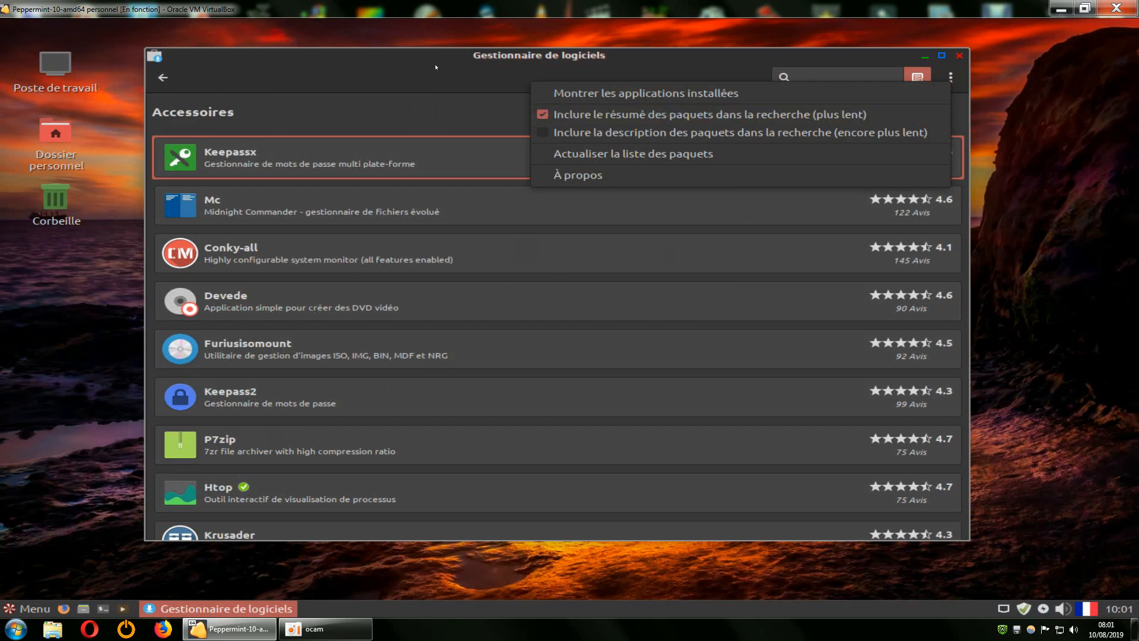
{"action": "left_click", "coordinate": [403, 59]}
{"action": "left_click_drag", "start_coordinate": [403, 60], "coordinate": [374, 51]}
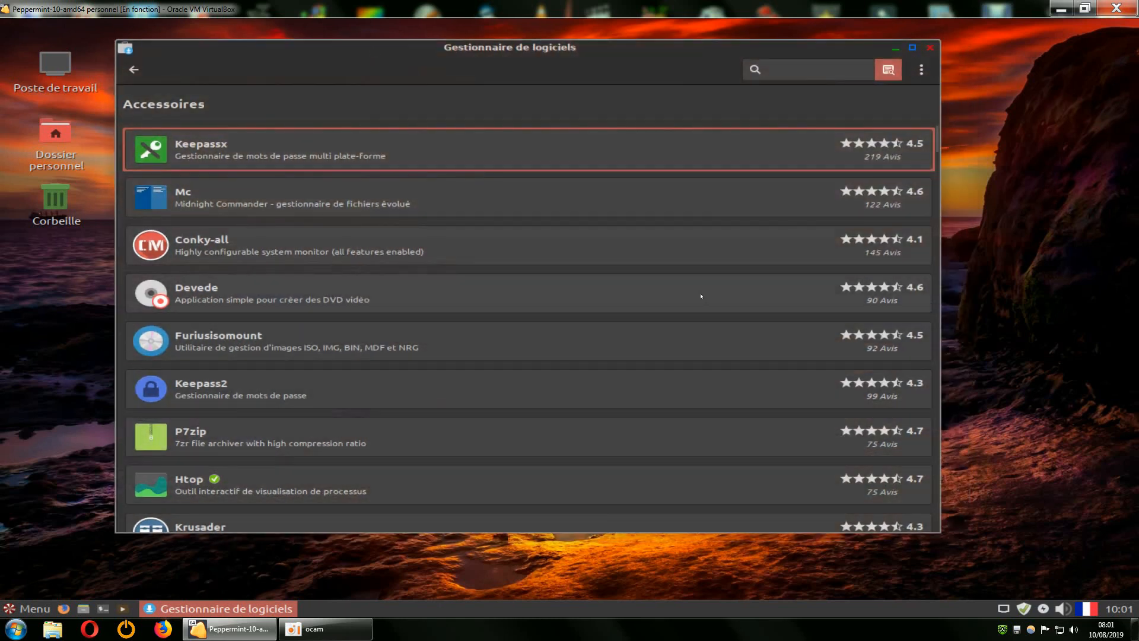